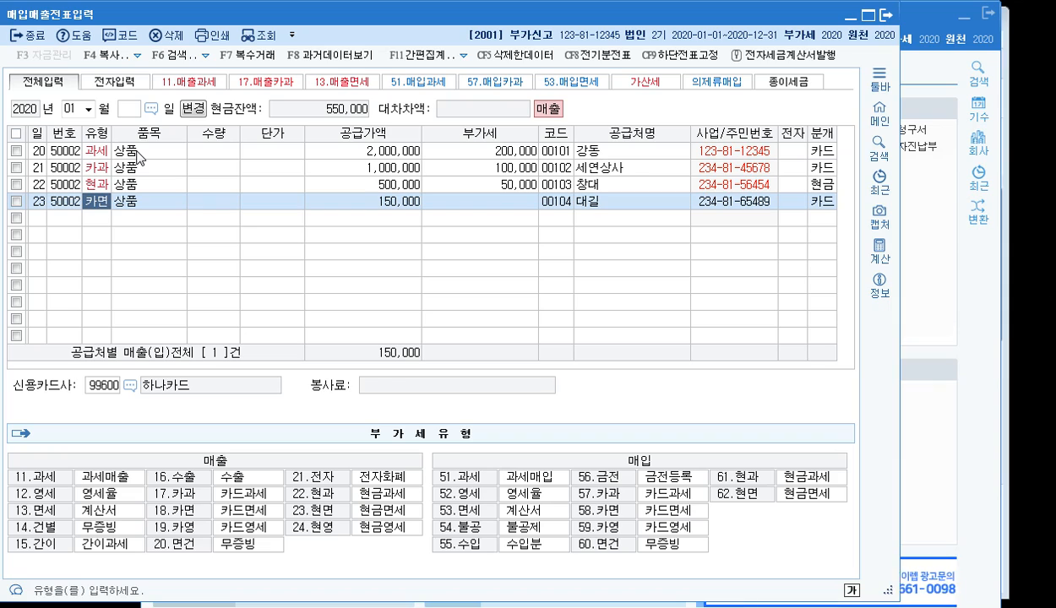
- Review the VAT types of the January 20 to 23 sales entries and the journal entry for the 23rd
click(99, 151)
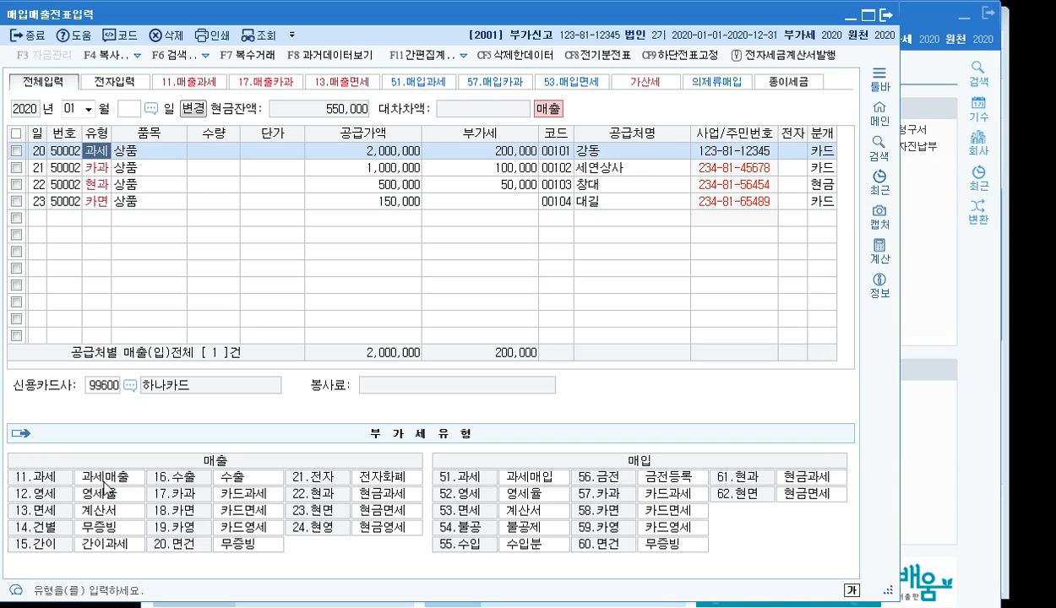
click(127, 185)
click(104, 170)
click(95, 184)
click(95, 171)
click(95, 186)
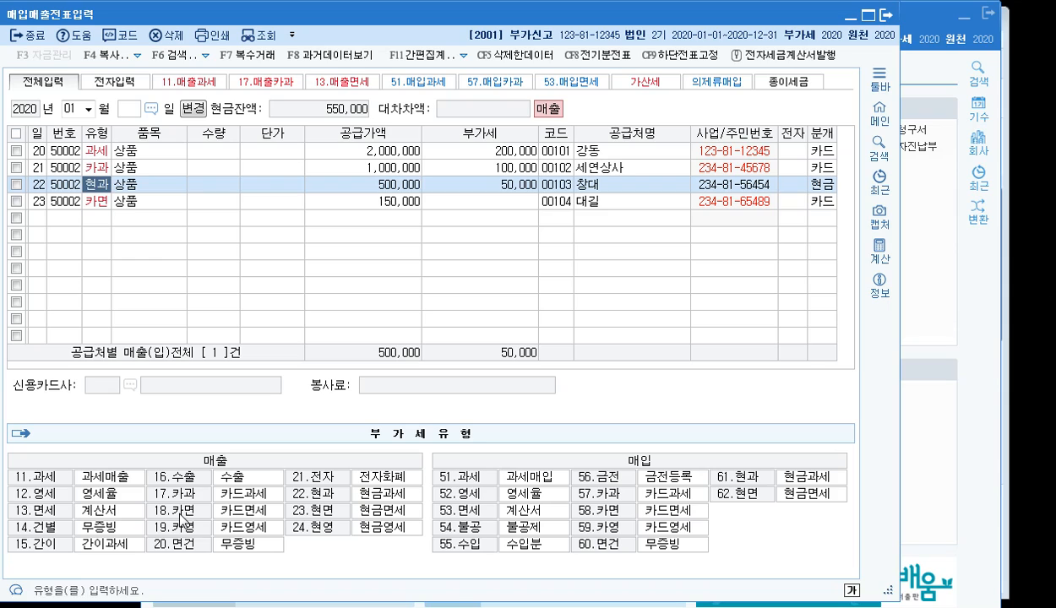
click(93, 204)
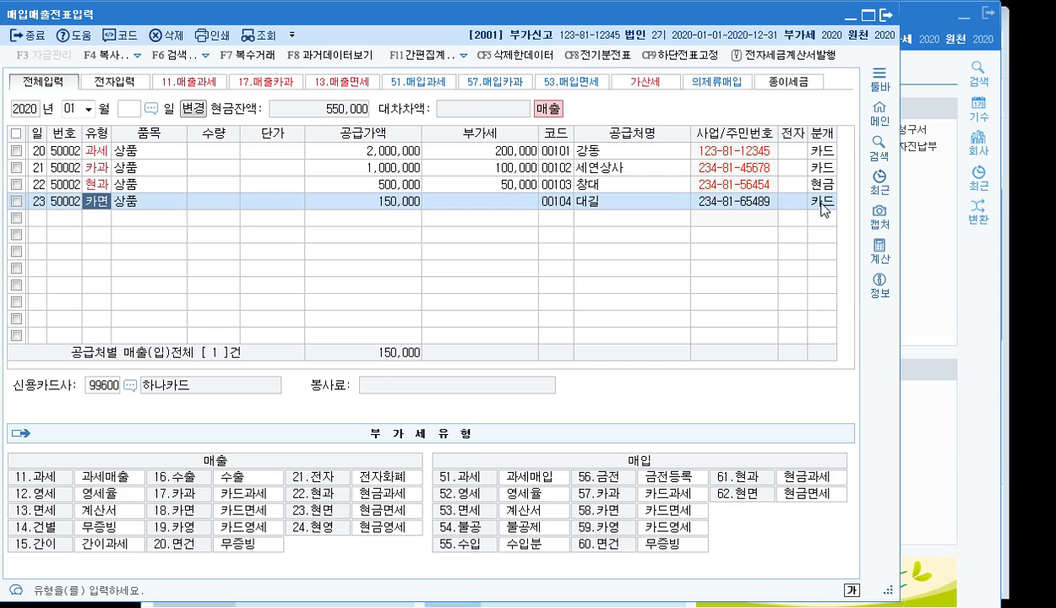
click(132, 226)
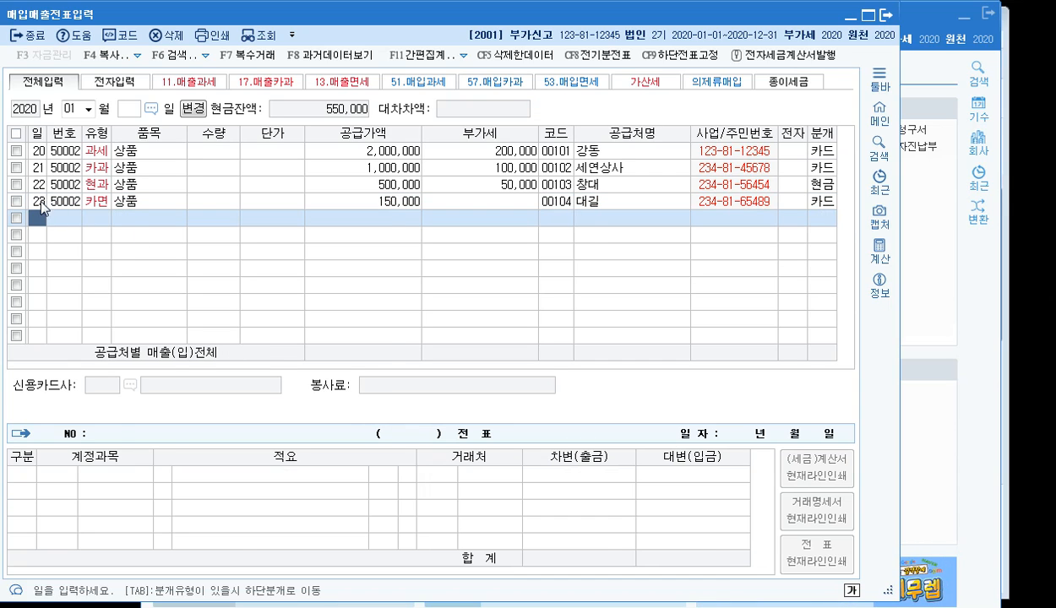
click(40, 203)
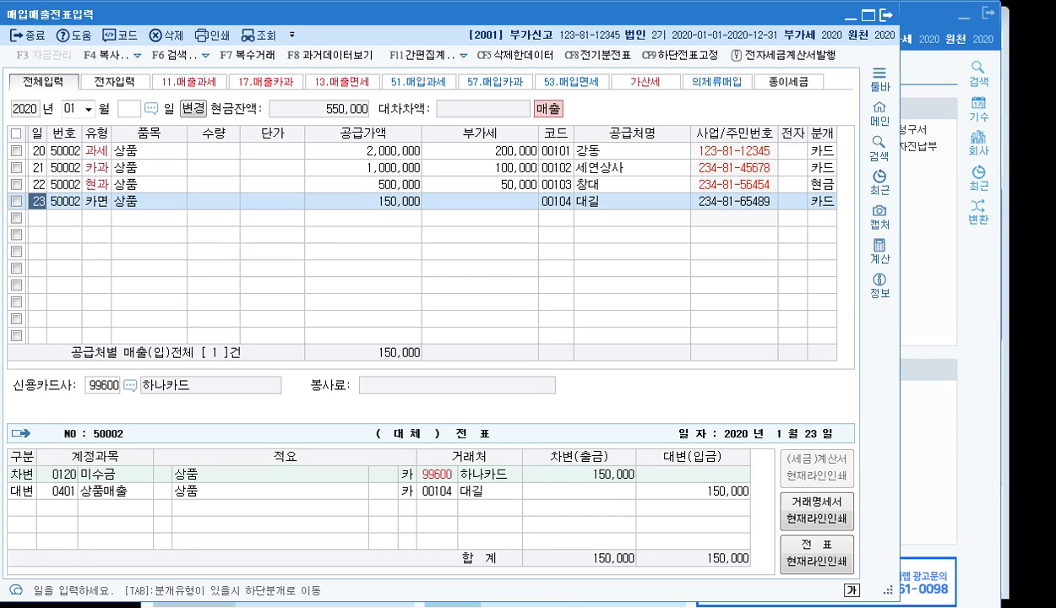
- Open the 신용카드매출전표등발행금액집계표 for 2020 months 01 to 03, declining to load the saved data
click(605, 589)
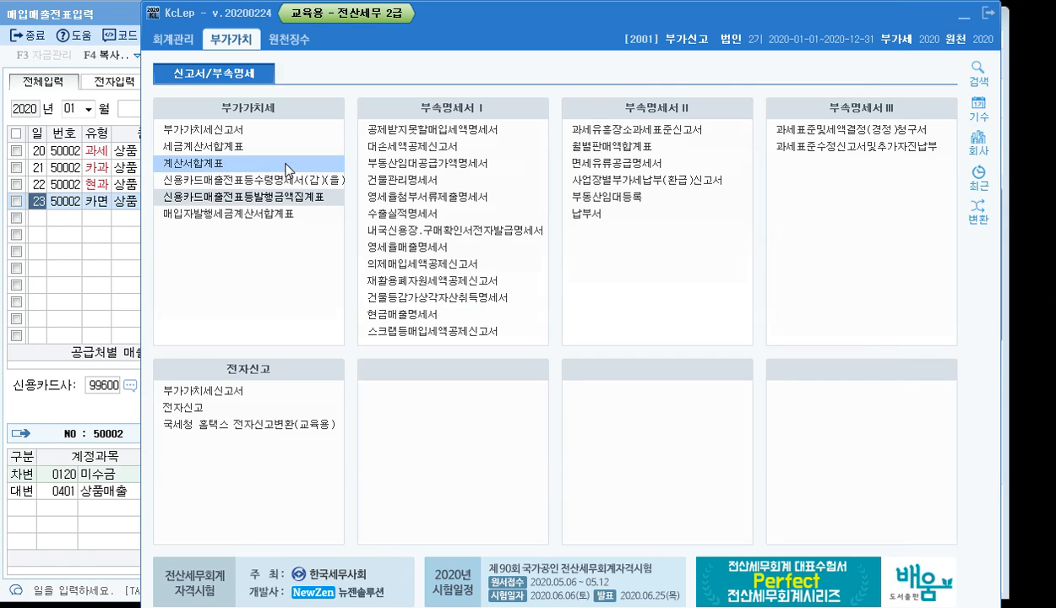
drag(456, 16, 338, 25)
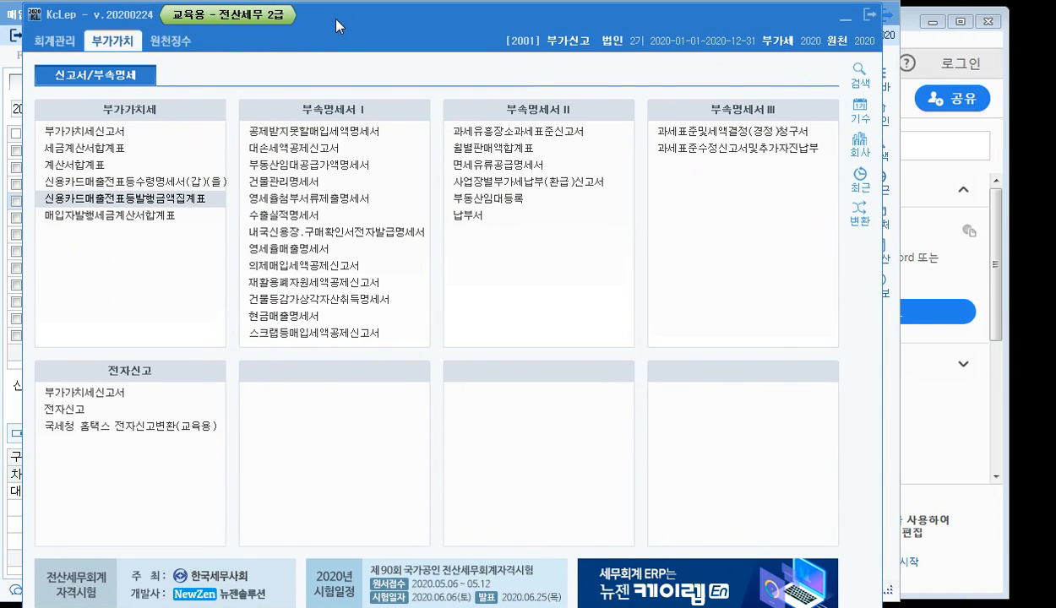
click(133, 201)
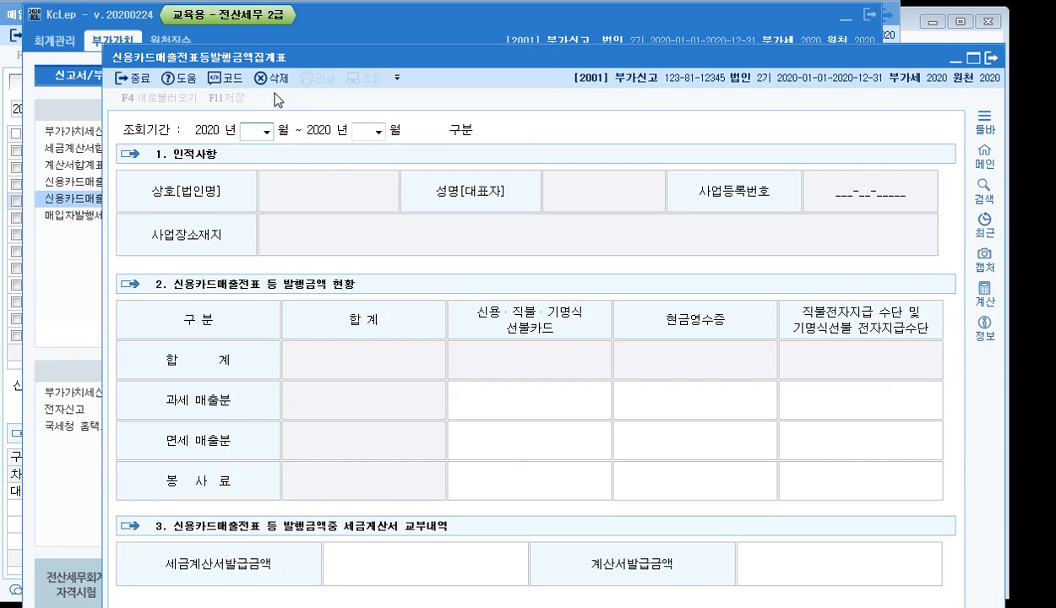
click(257, 129)
click(246, 138)
click(377, 131)
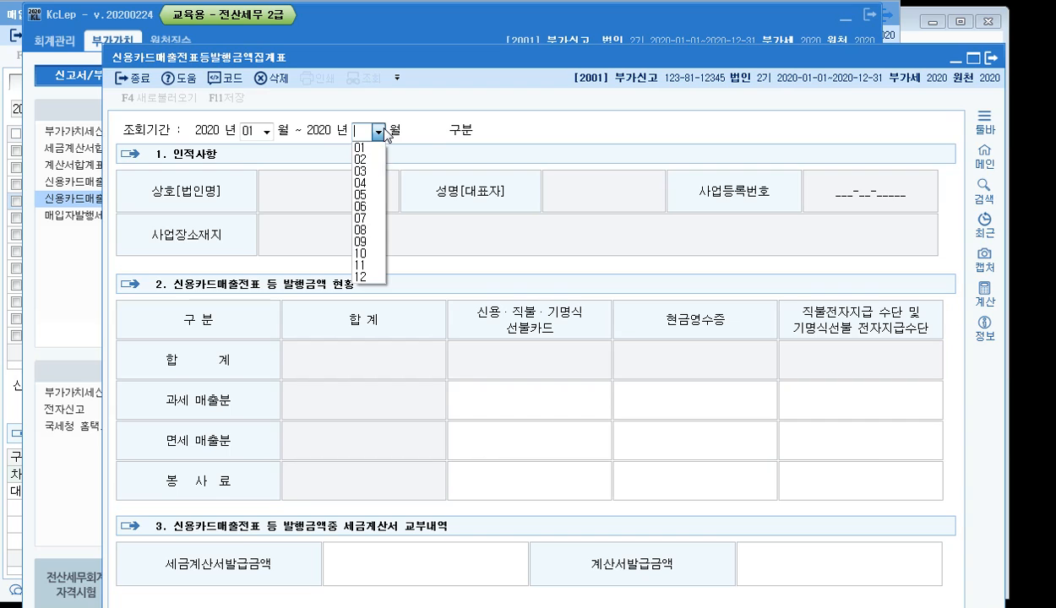
click(366, 170)
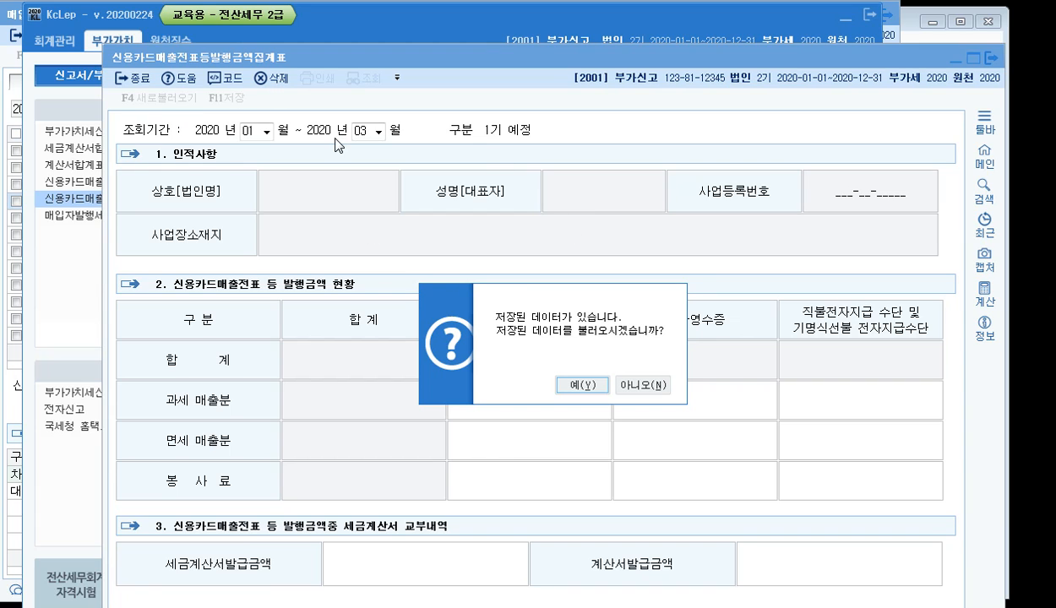
click(640, 385)
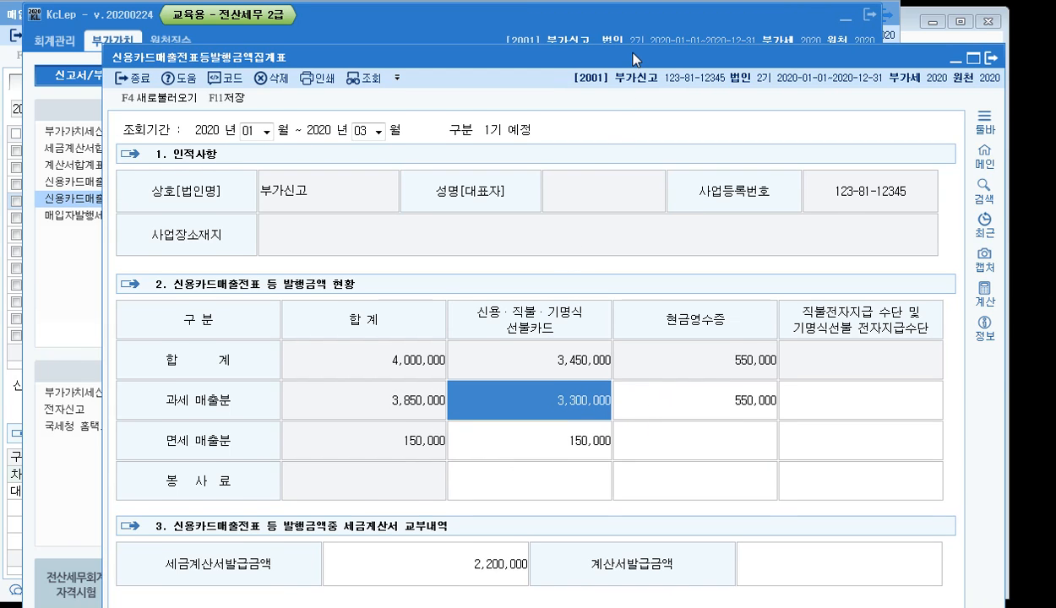
- Enter 150,000 as the 계산서발급금액 in section 3 of the report
drag(633, 59, 622, 25)
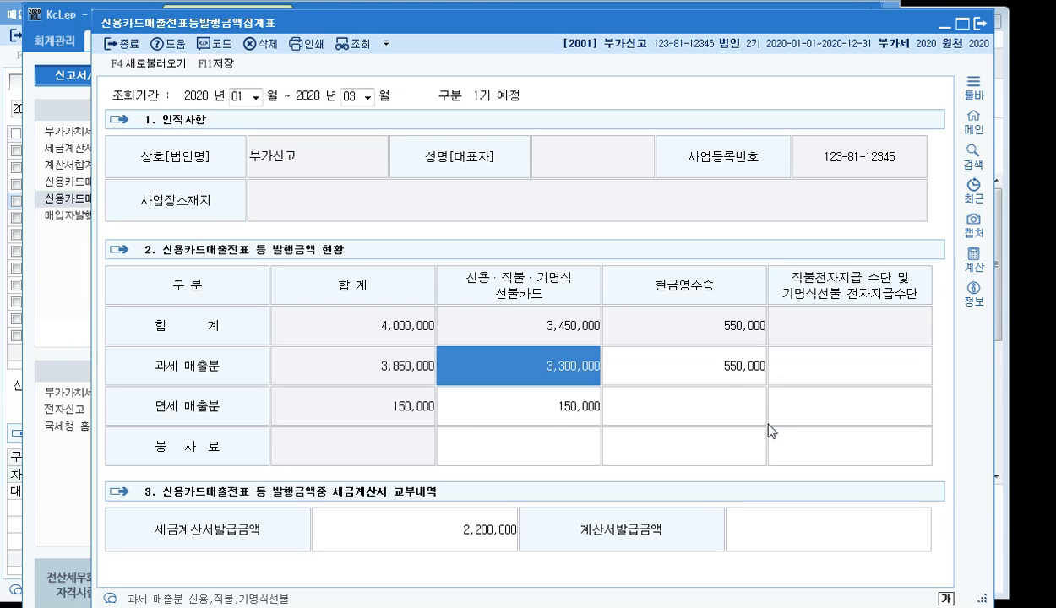
click(585, 413)
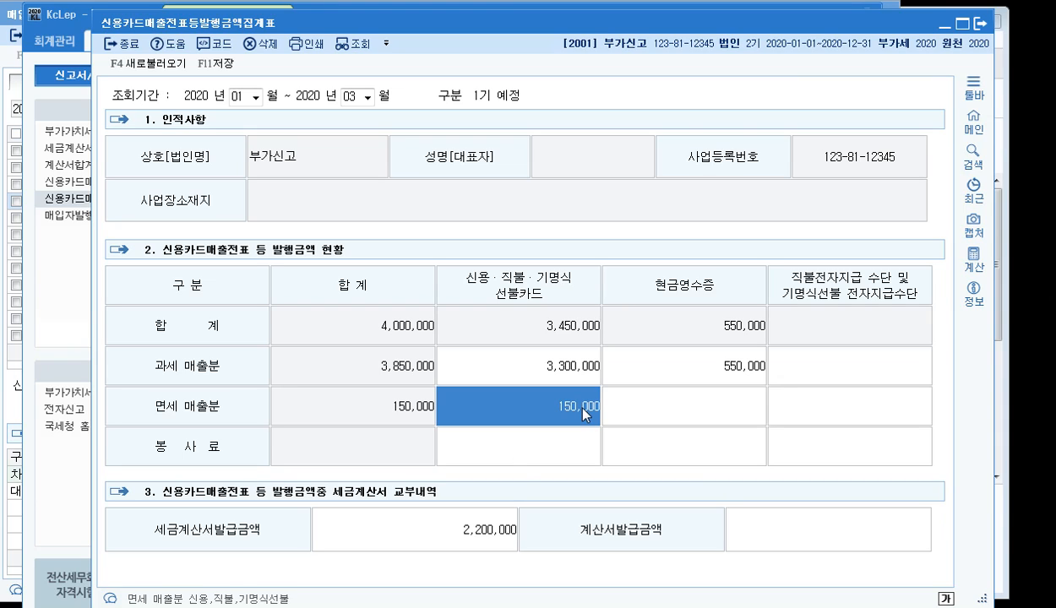
click(446, 534)
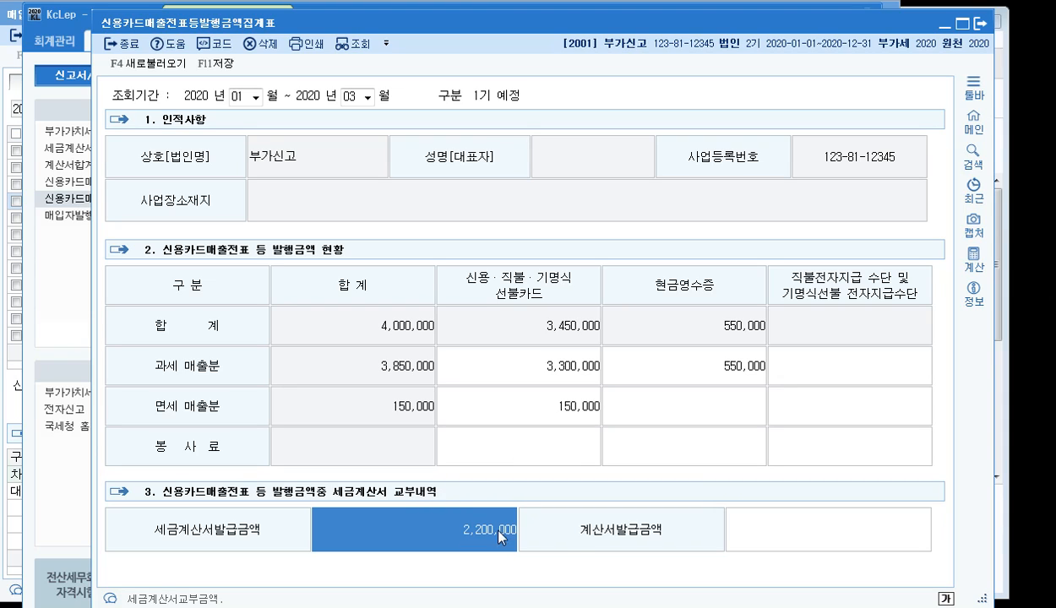
click(792, 541)
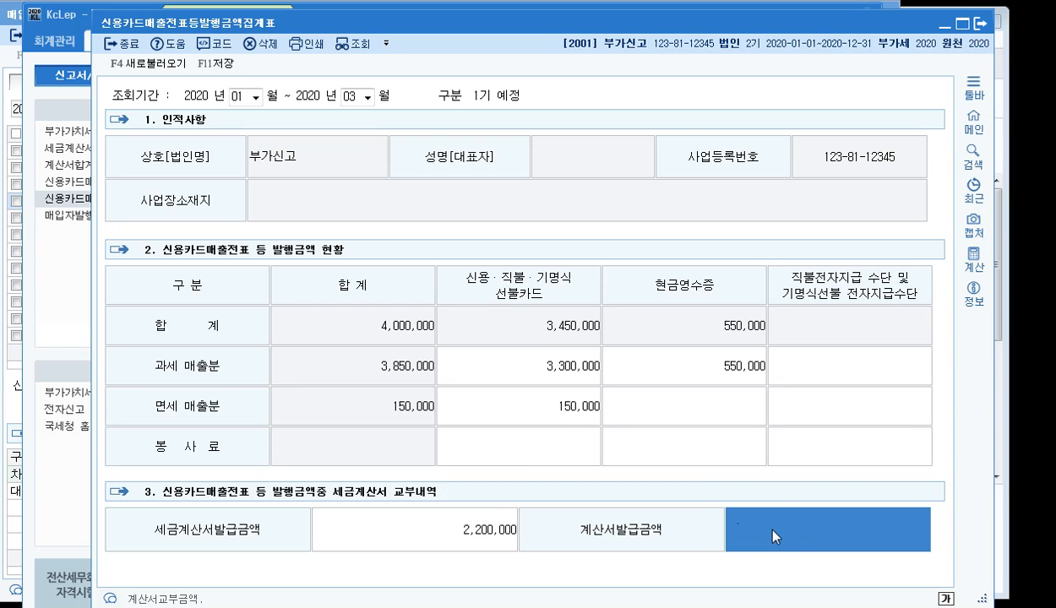
text(1500000)
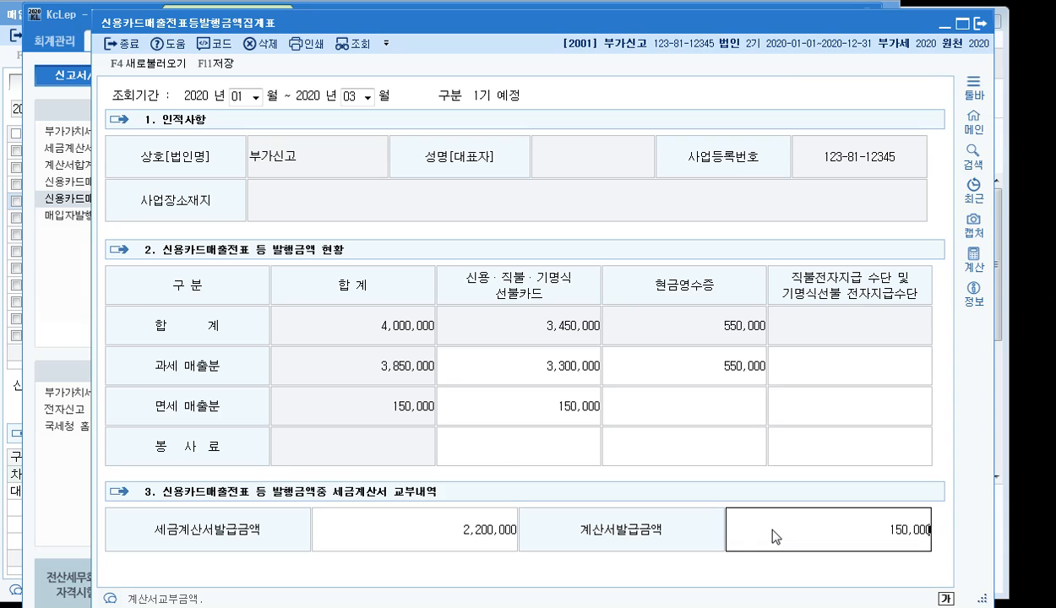
key(Return)
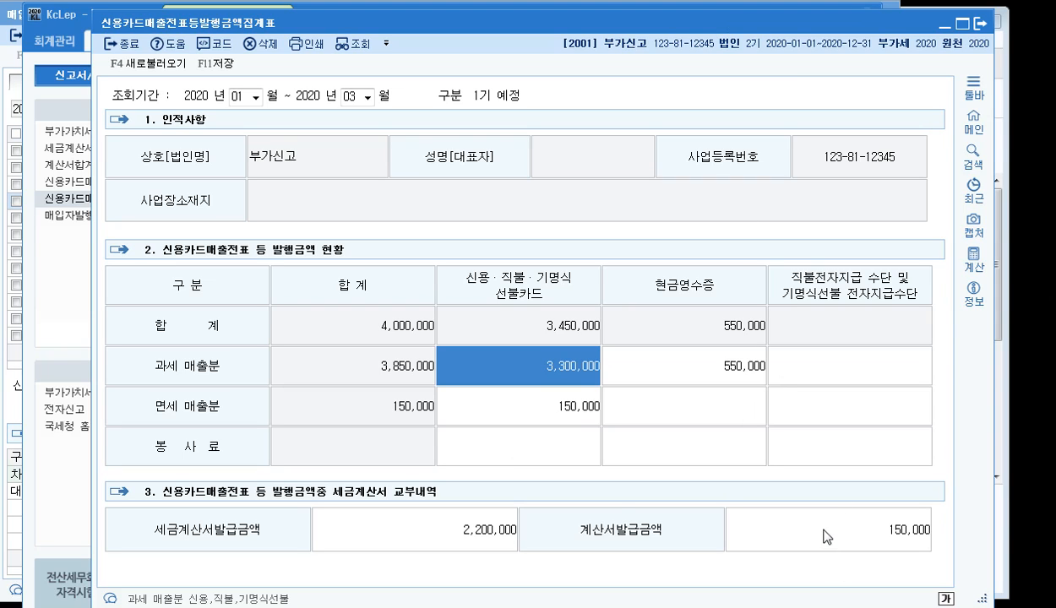
- Compare the 면세 매출분 card amount with the issued invoice amounts in section 3, and return to the sales slip entry
click(658, 365)
click(571, 419)
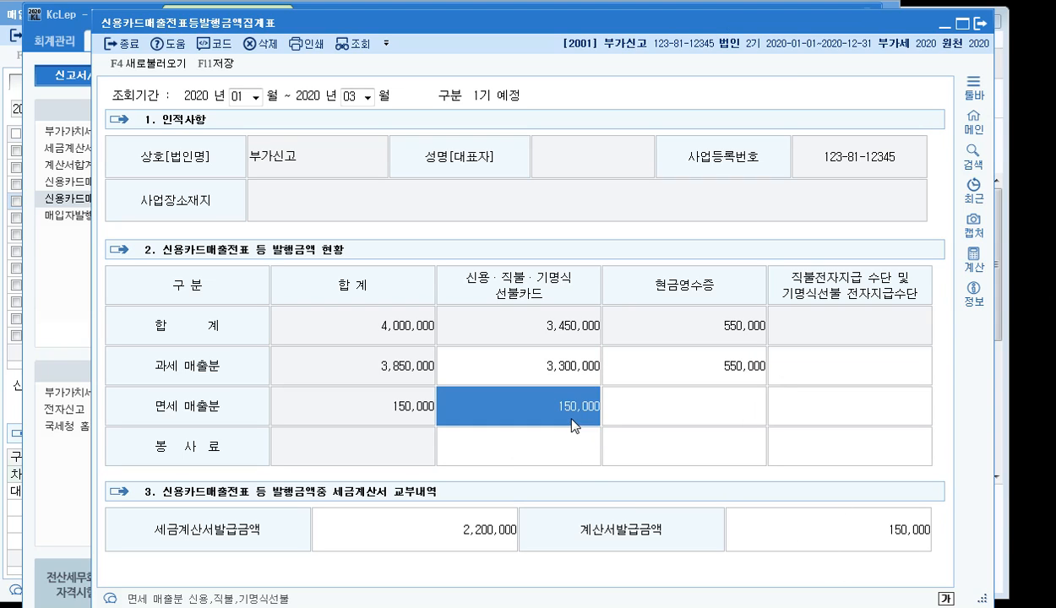
click(647, 397)
click(364, 528)
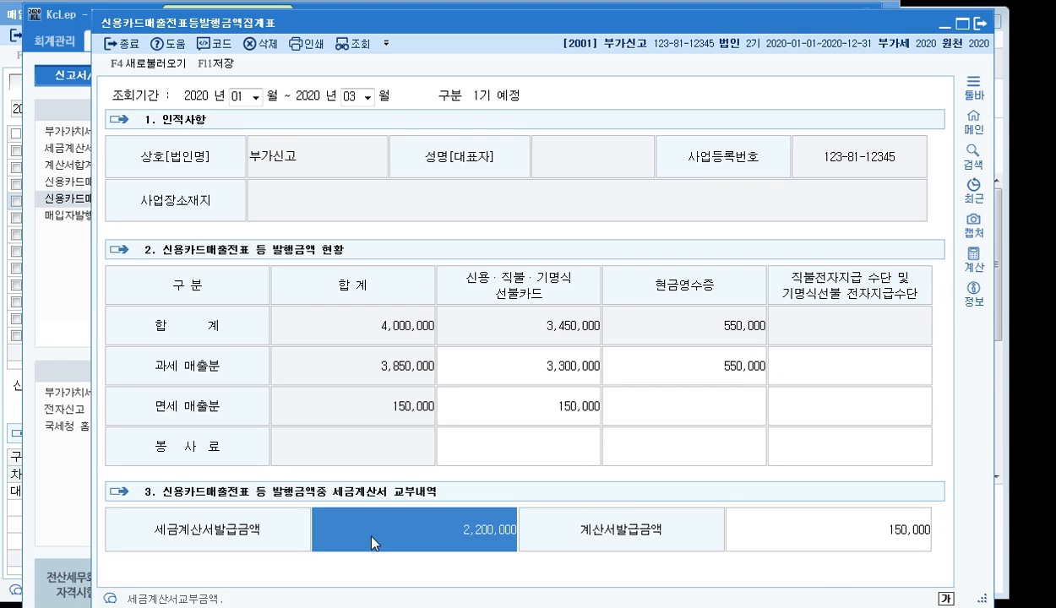
click(780, 537)
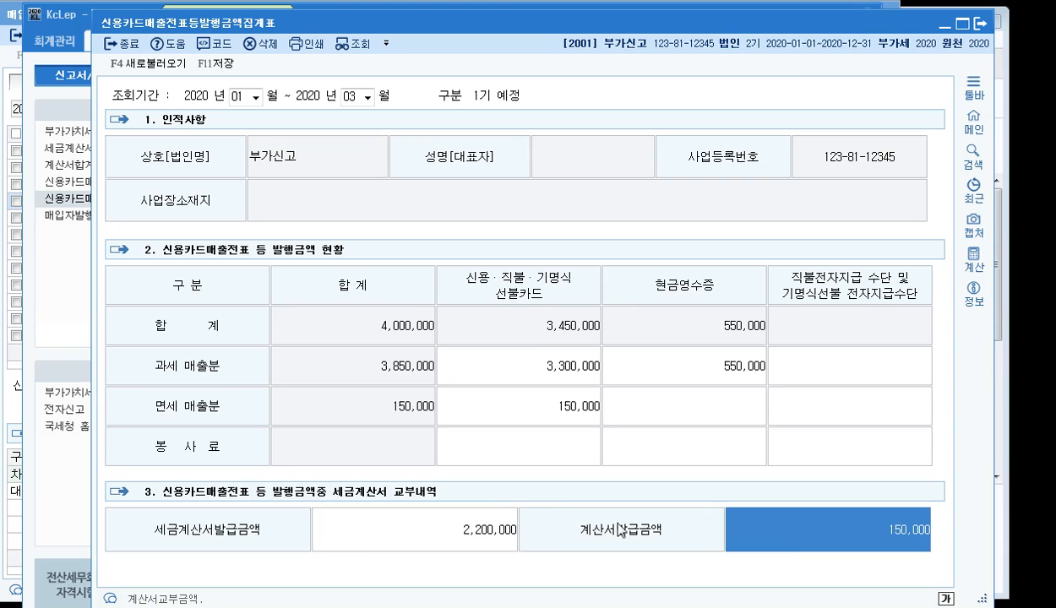
click(578, 411)
click(810, 513)
click(581, 413)
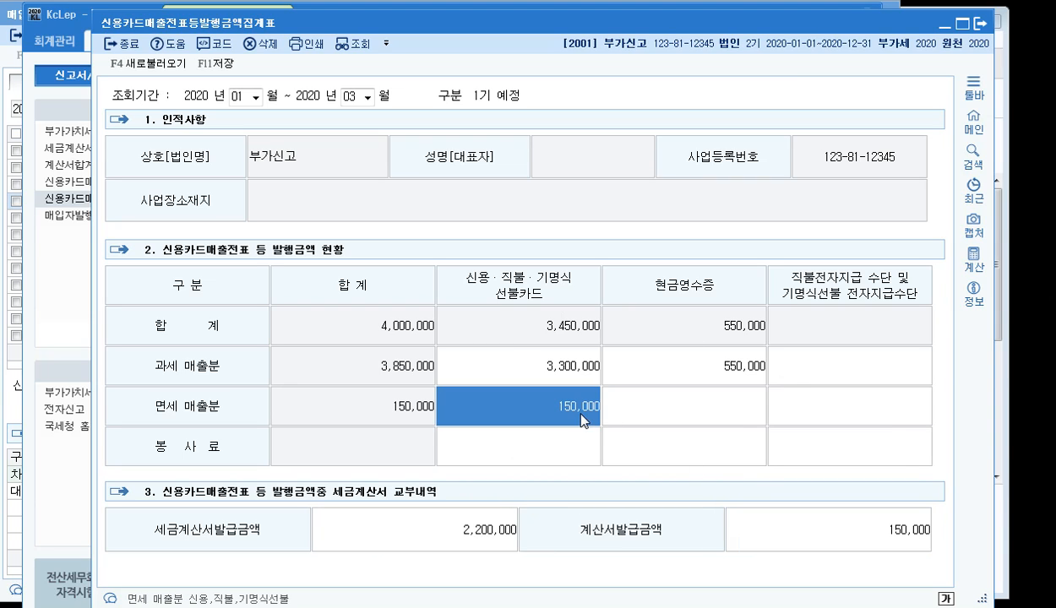
click(800, 522)
click(572, 397)
click(763, 513)
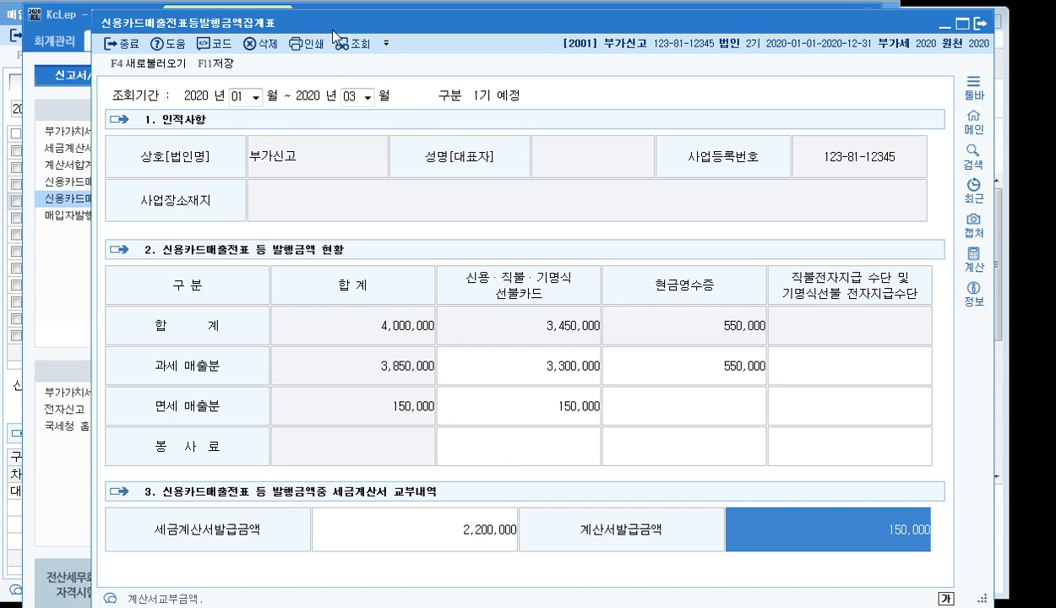
drag(331, 23, 299, 27)
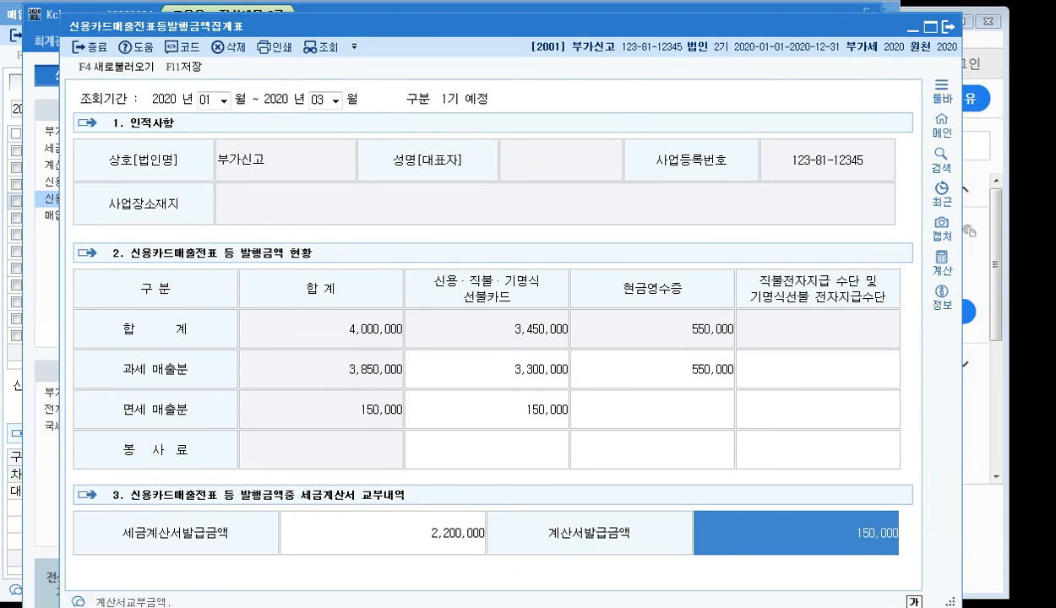
key(Escape)
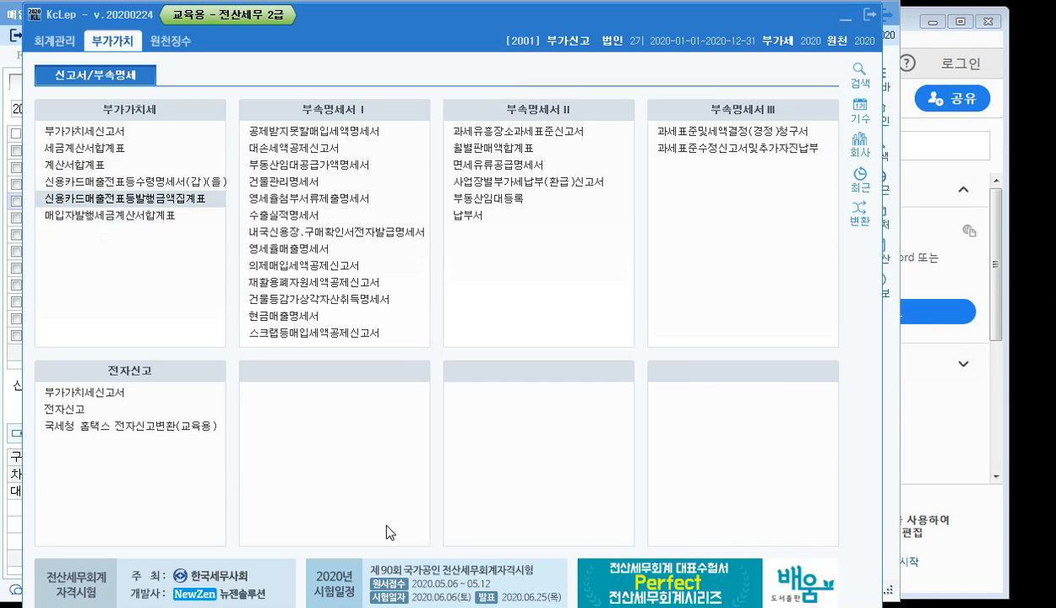
key(Escape)
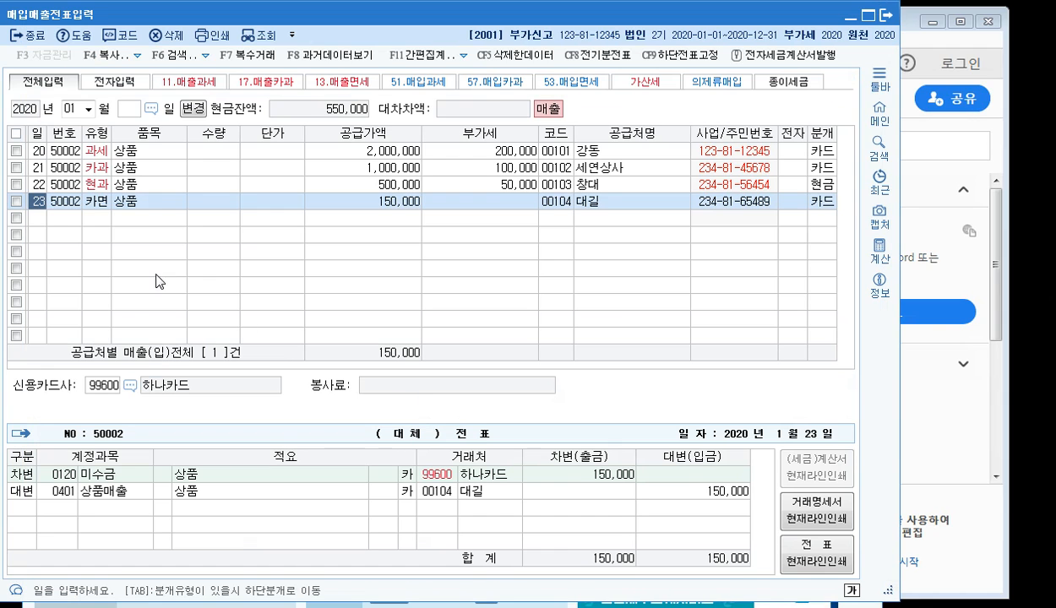
- Change the VAT type of the January 23 sales entry to 13.면세, keeping its item, amount and customer
click(92, 206)
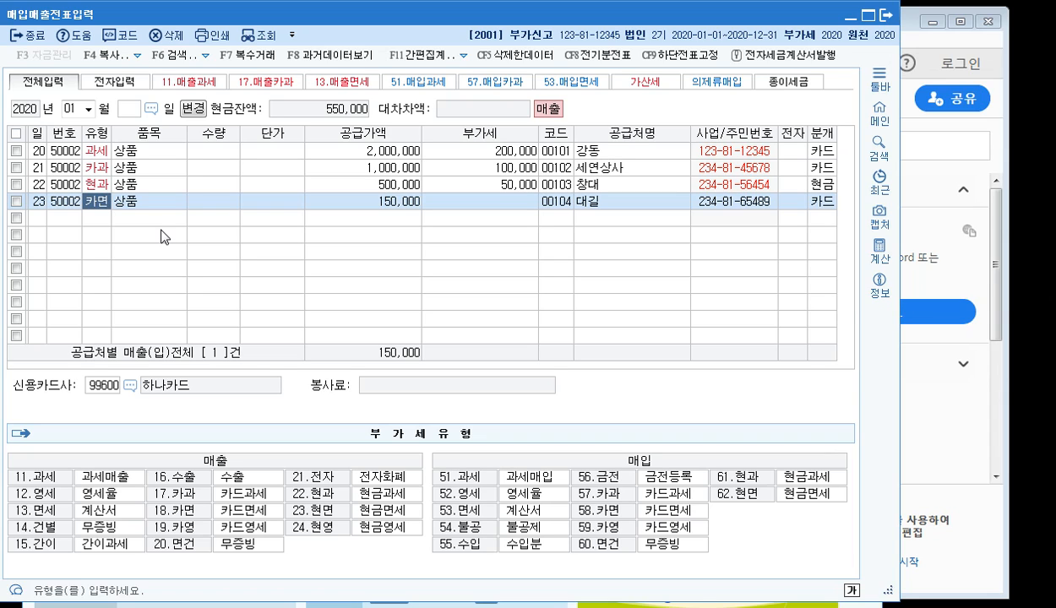
text(13)
key(Return)
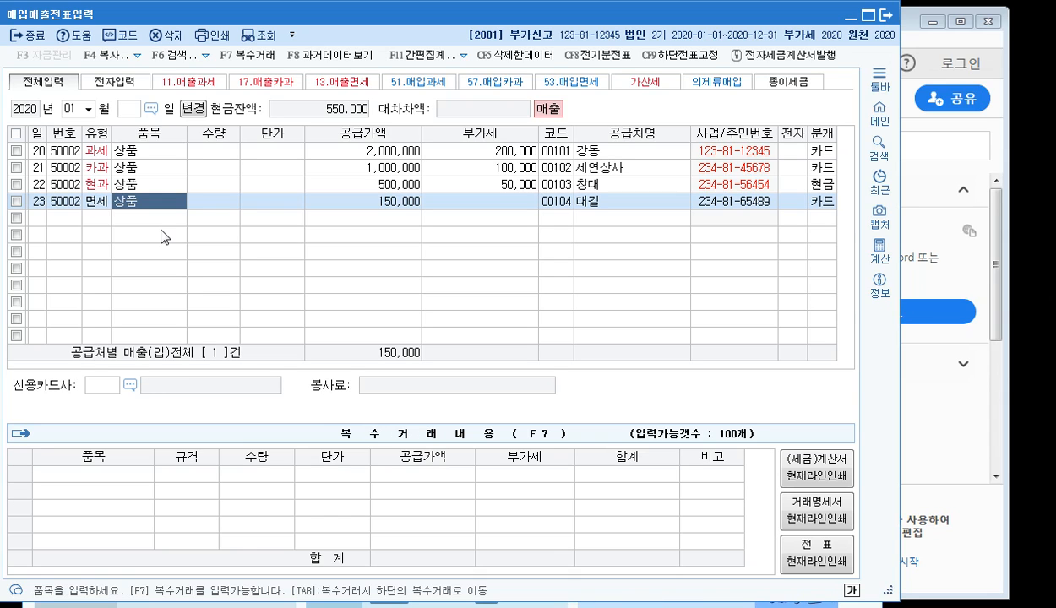
key(Return)
key(Return)
key(Return)
key(Return)
key(Return)
key(Return)
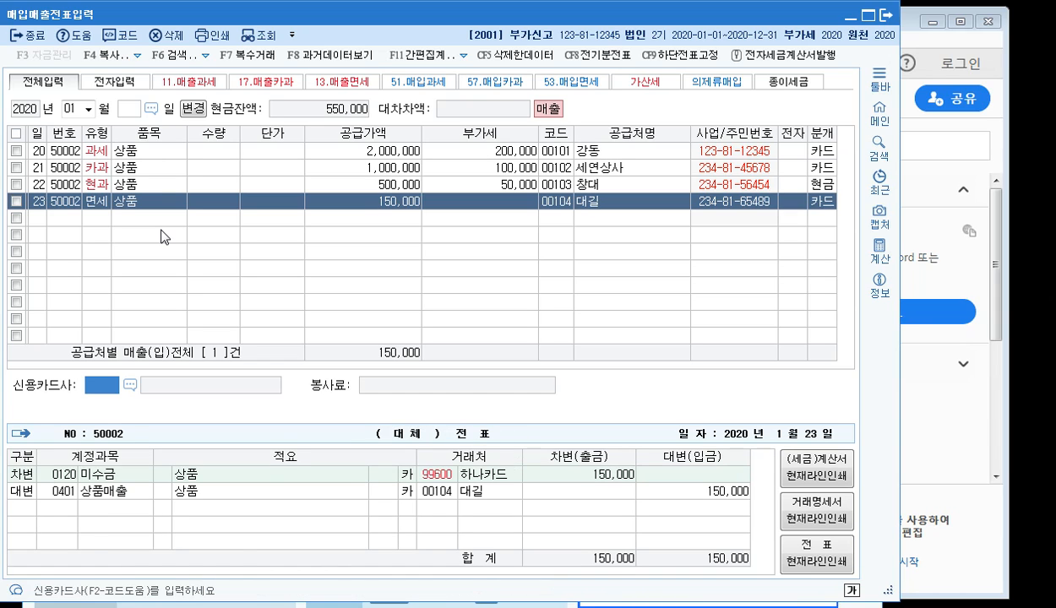
- Assign 하나카드 as the credit card company for the January 23 entry and complete it with the 카드 journal type
click(130, 384)
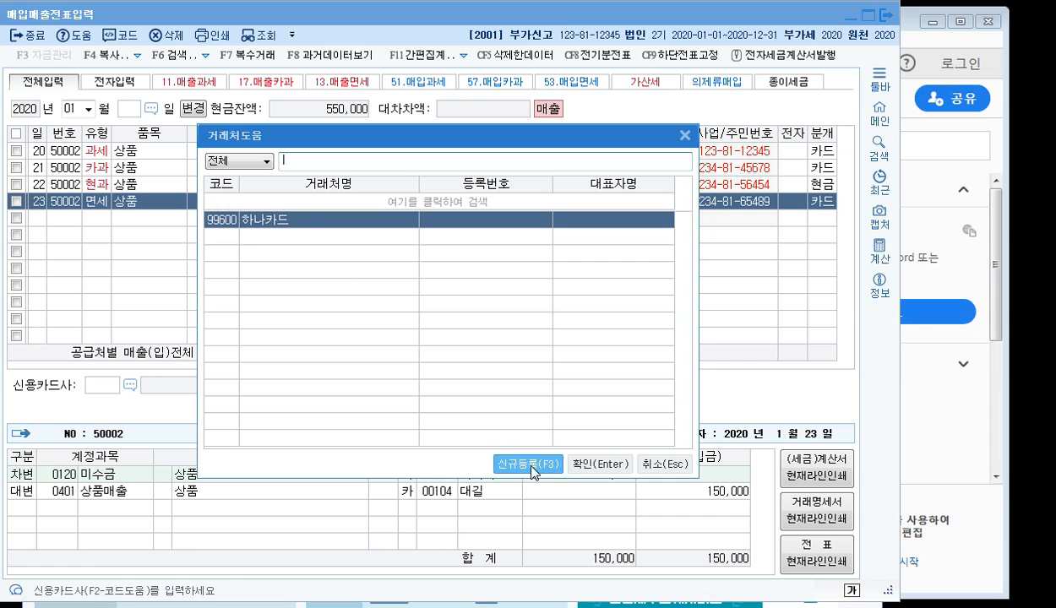
click(607, 464)
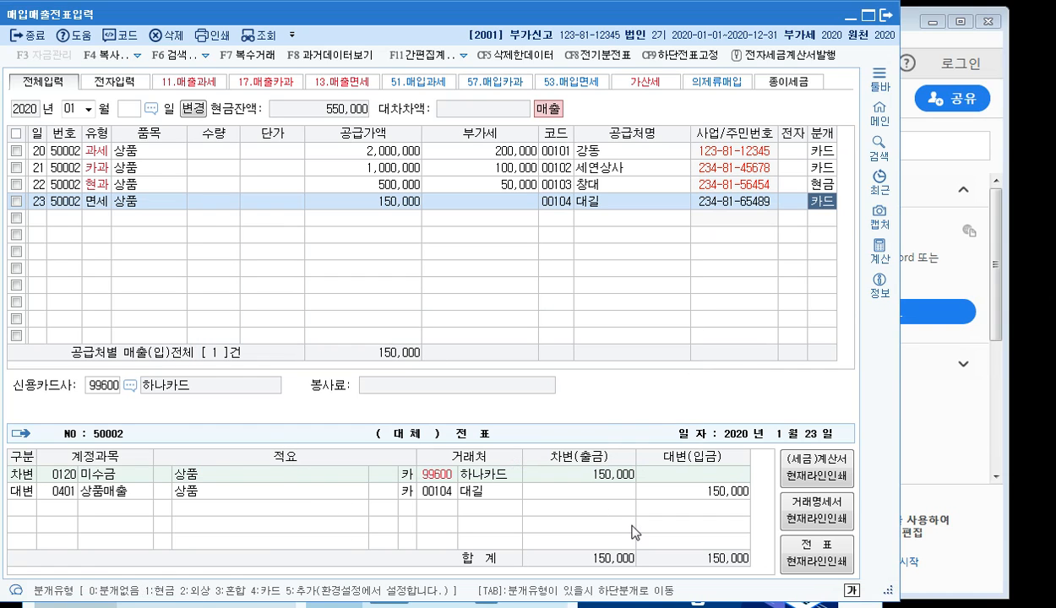
key(Return)
key(Return)
key(Return)
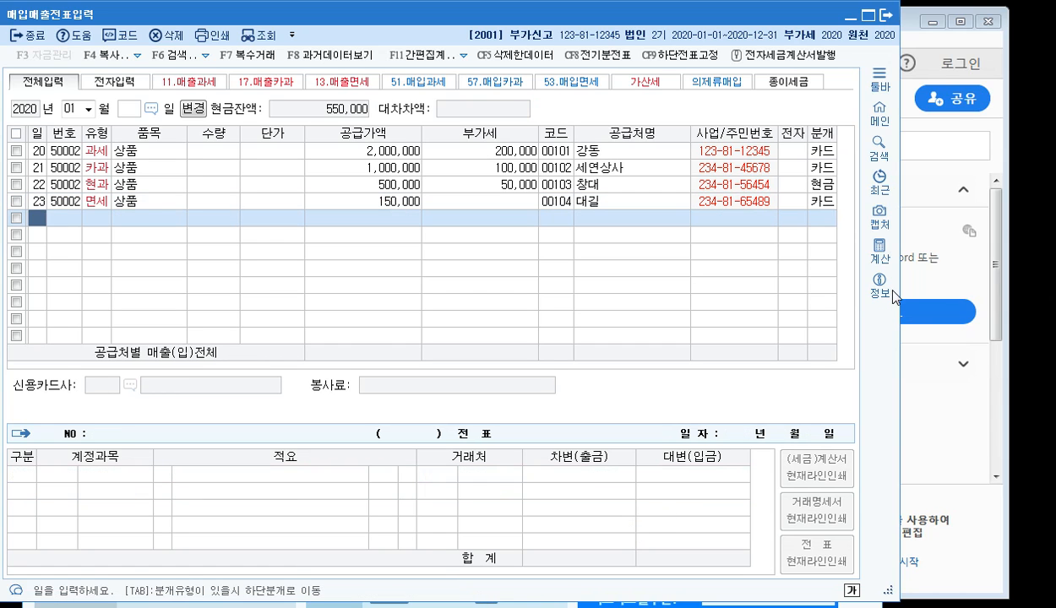
- Leave the sales slip entry and reopen the 신용카드매출전표등발행금액집계표 for January to March 2020 without loading the saved data
click(887, 16)
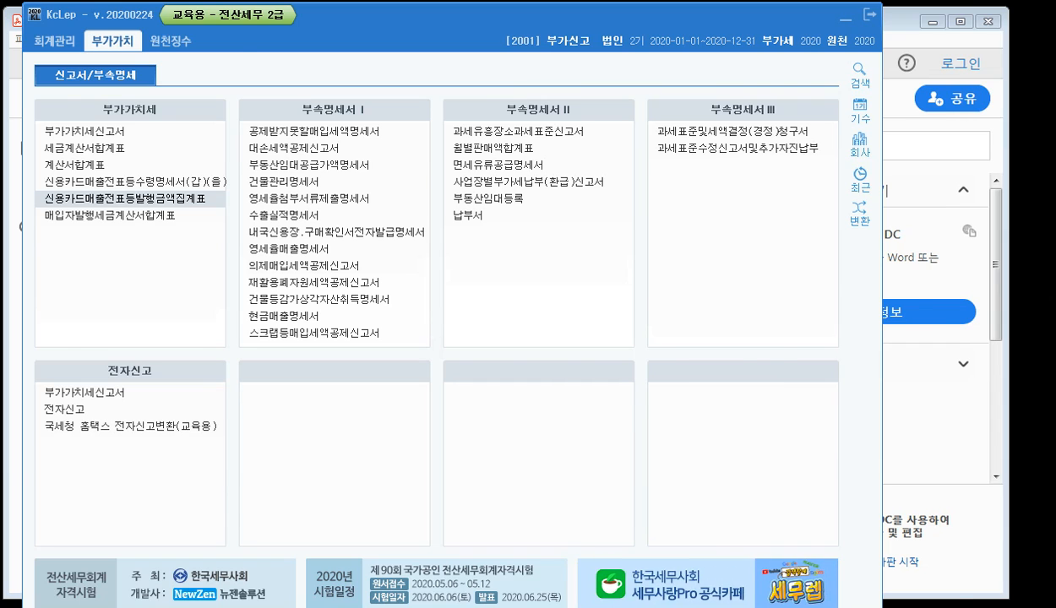
key(Return)
click(947, 27)
click(494, 355)
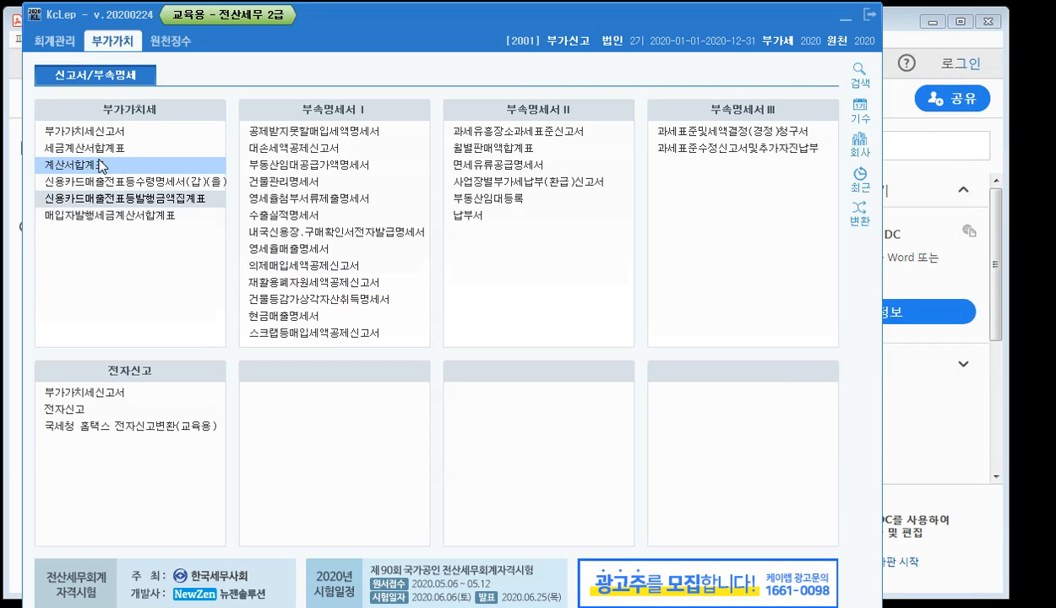
click(111, 206)
click(267, 132)
click(250, 143)
click(379, 132)
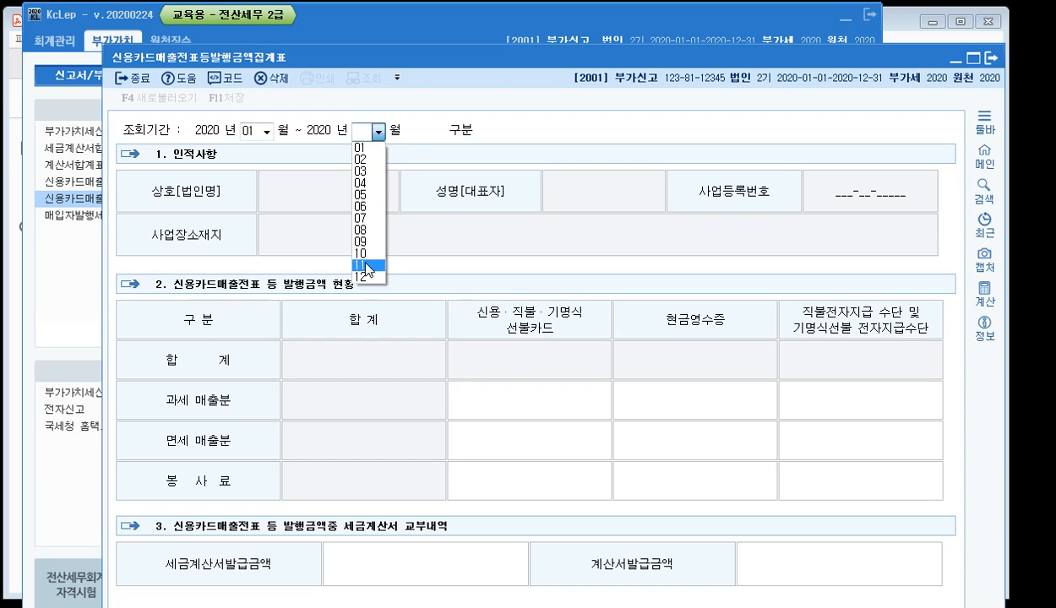
click(365, 171)
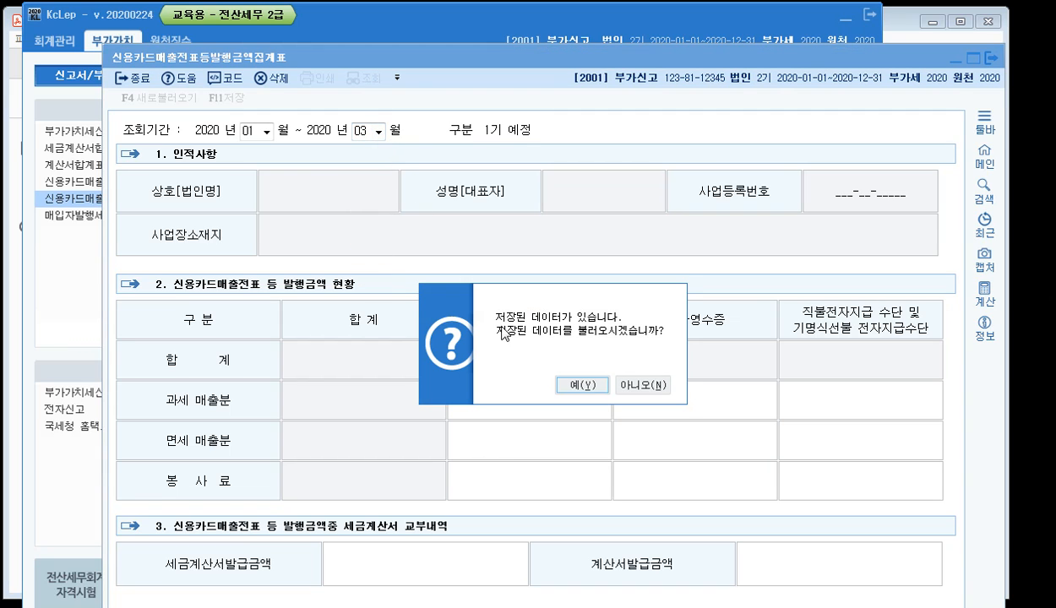
click(652, 387)
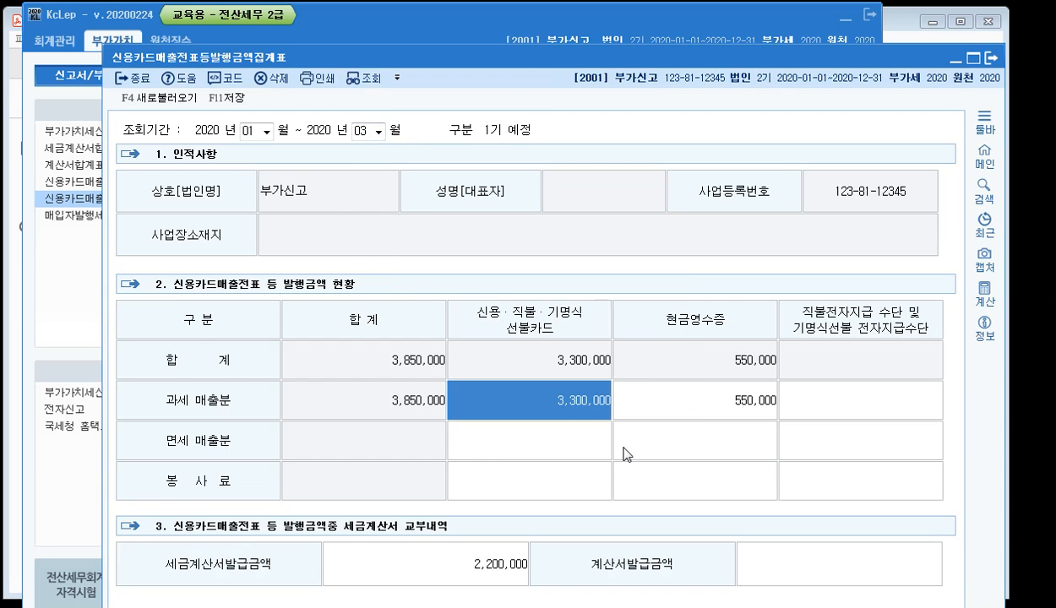
- Compare the 면세 매출분 card amount with the 계산서발급금액 in section 3, and close the report without saving
mouse_move(502, 607)
drag(428, 54, 394, 28)
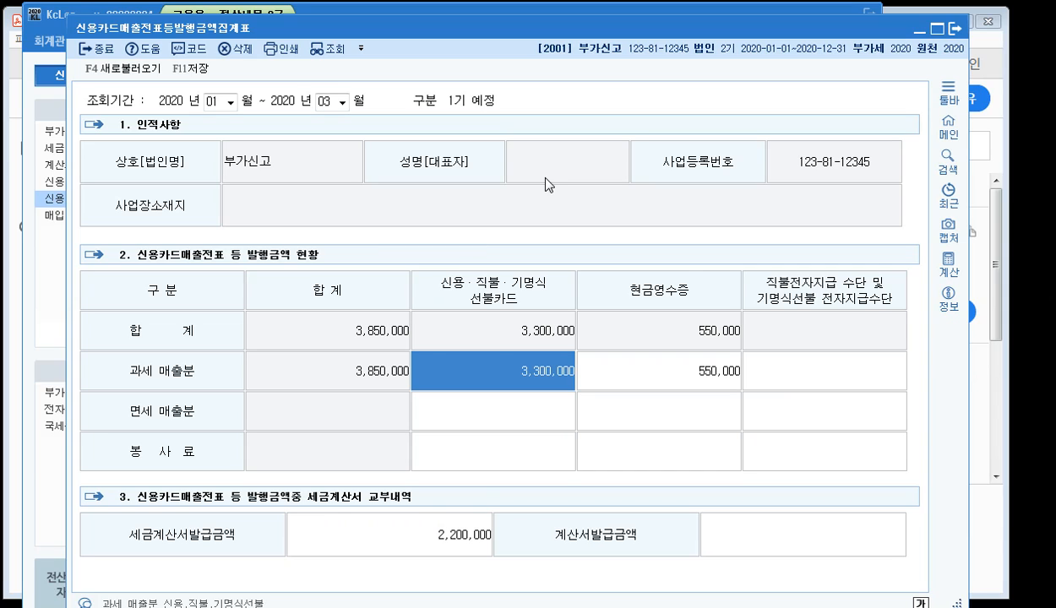
click(497, 425)
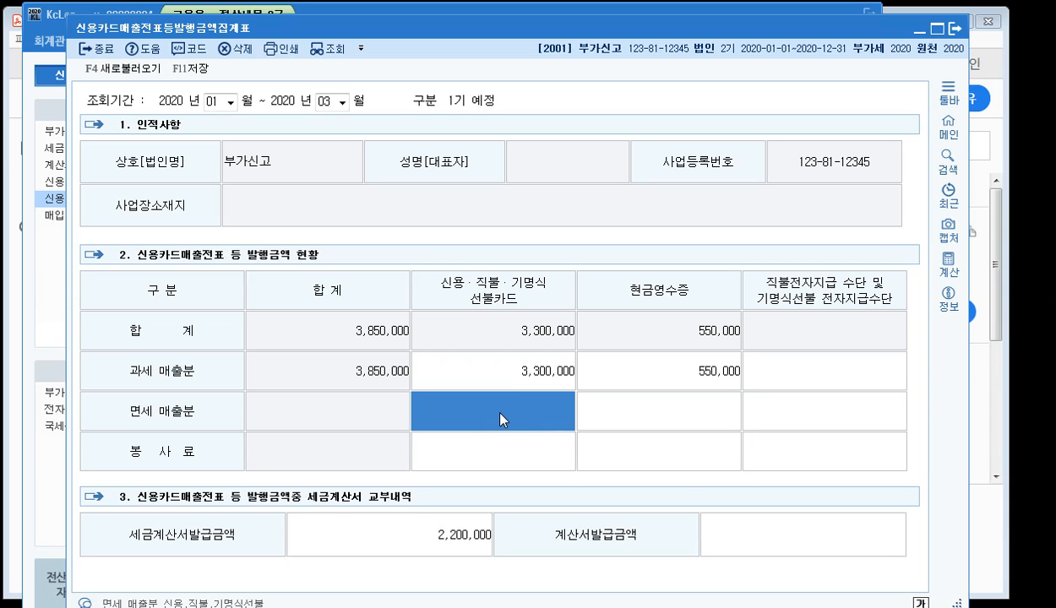
click(773, 539)
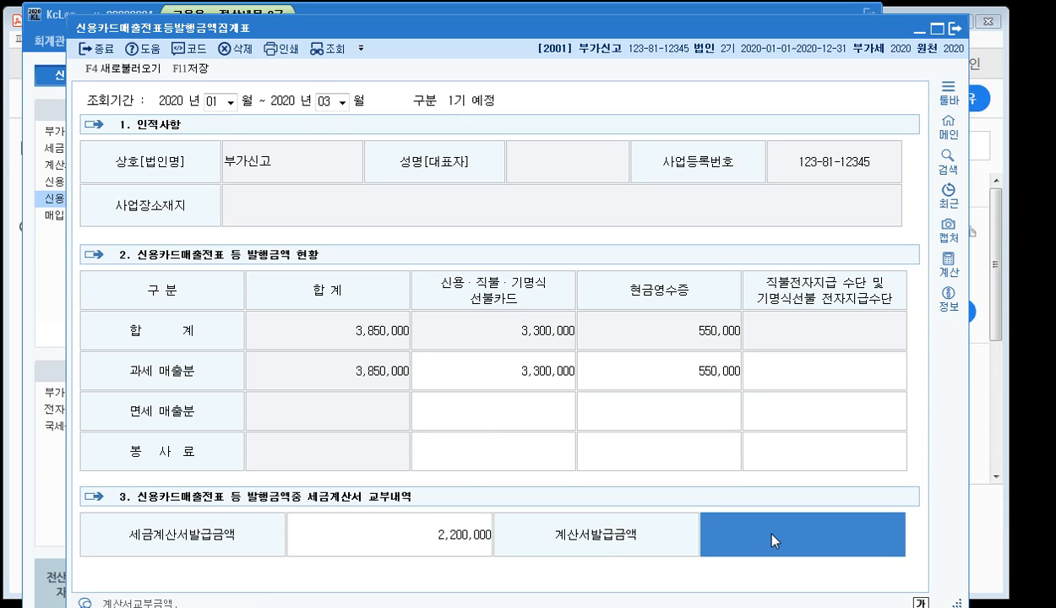
click(498, 398)
click(713, 527)
click(525, 427)
click(774, 543)
click(511, 422)
click(764, 523)
click(511, 433)
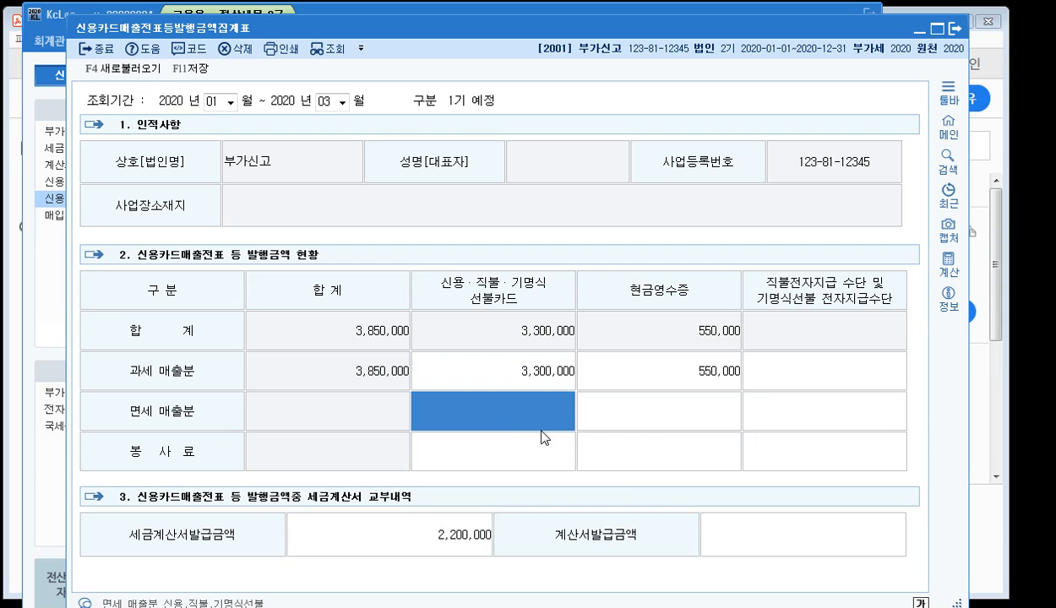
click(745, 544)
click(954, 30)
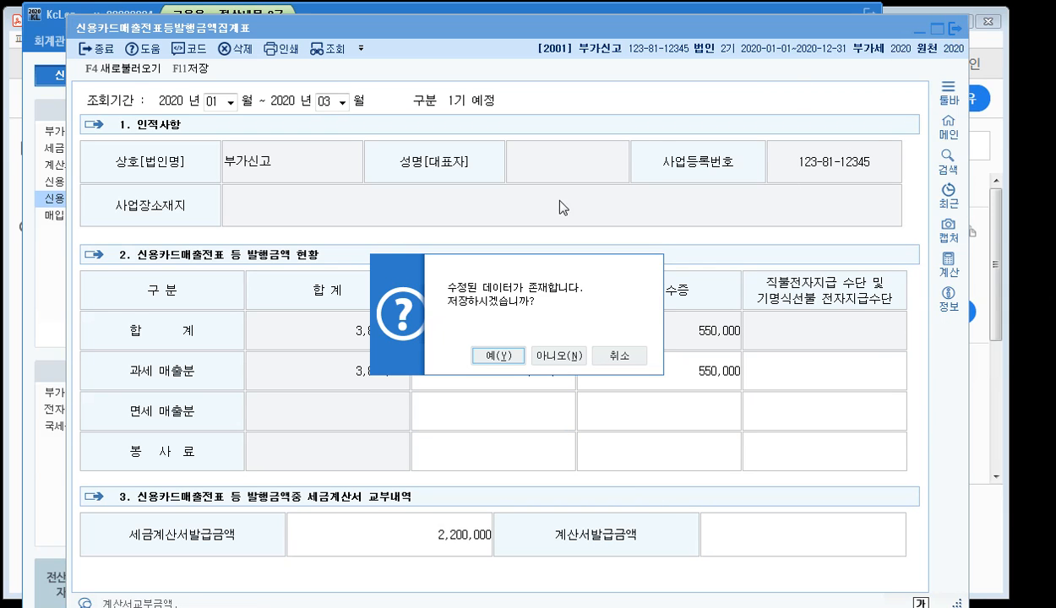
click(541, 356)
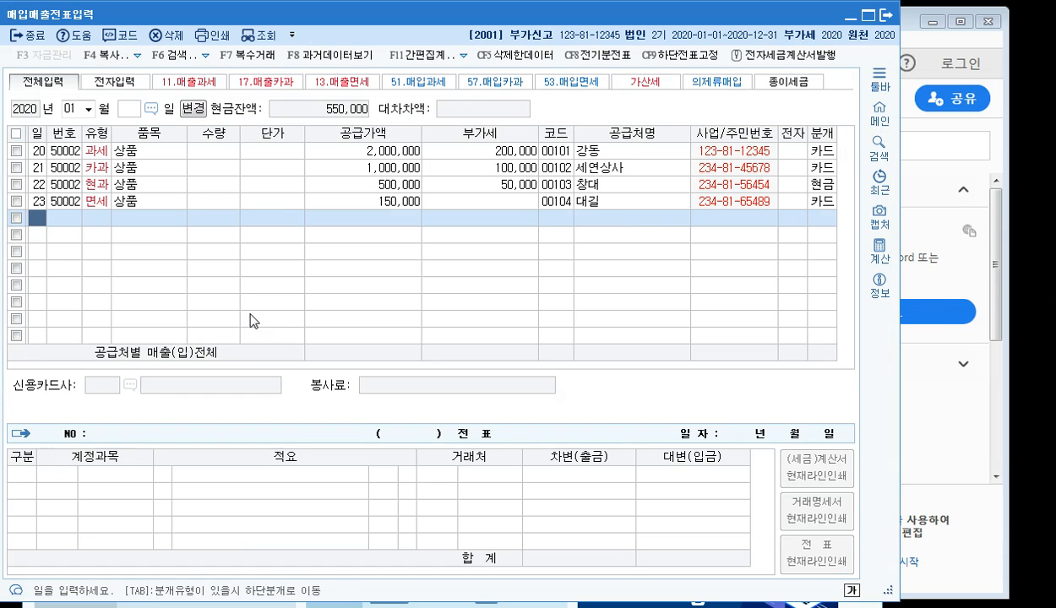
- Change the VAT type of the January 23 sales entry to 18.카면, keeping its other details and the 카드 journal type
click(98, 205)
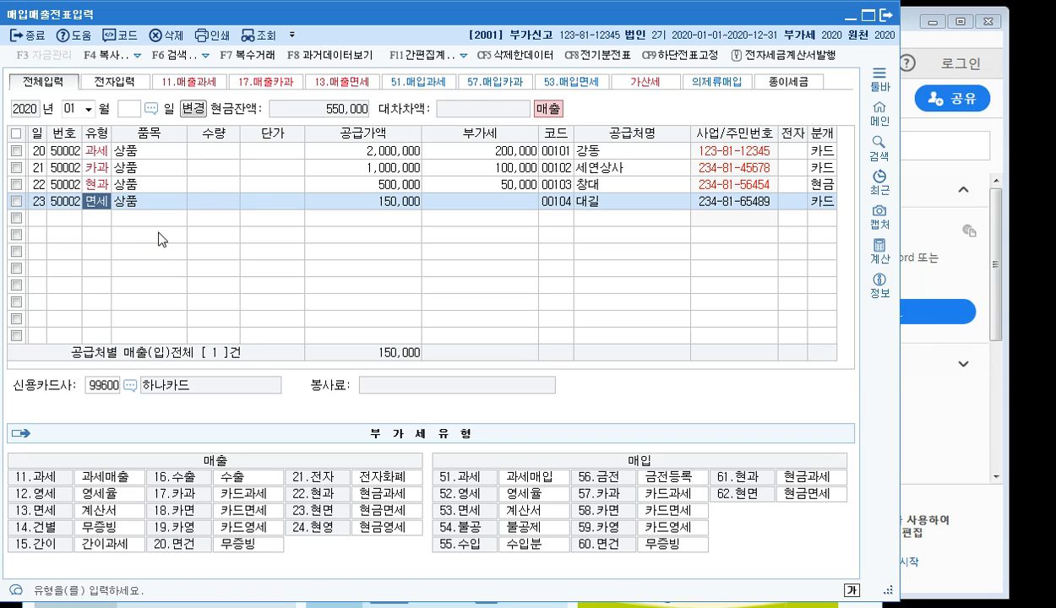
text(18)
key(Return)
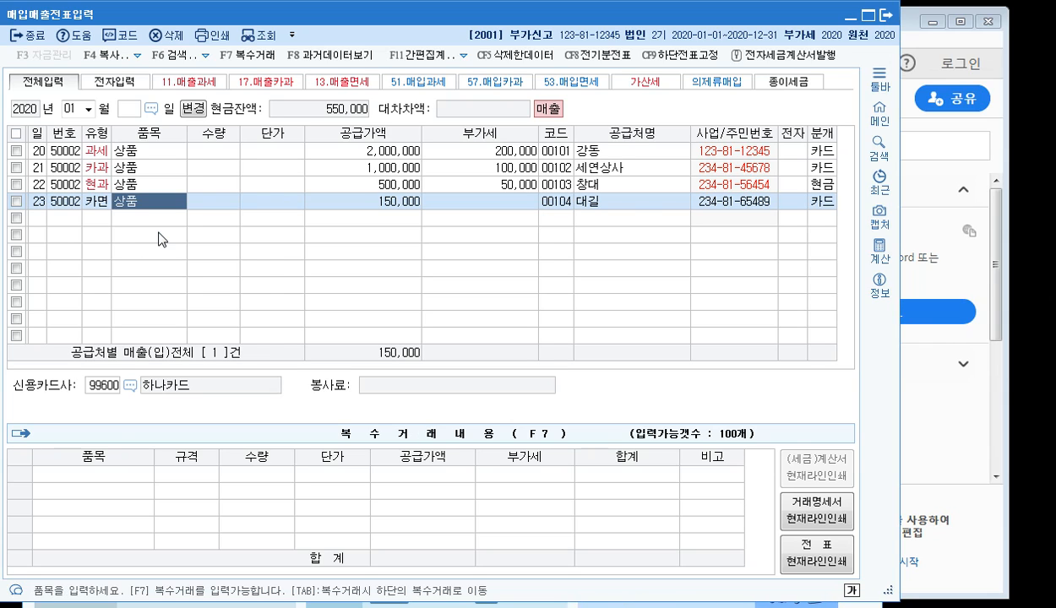
key(Return)
key(Return)
key(Return)
key(Return)
key(Return)
key(Return)
key(Return)
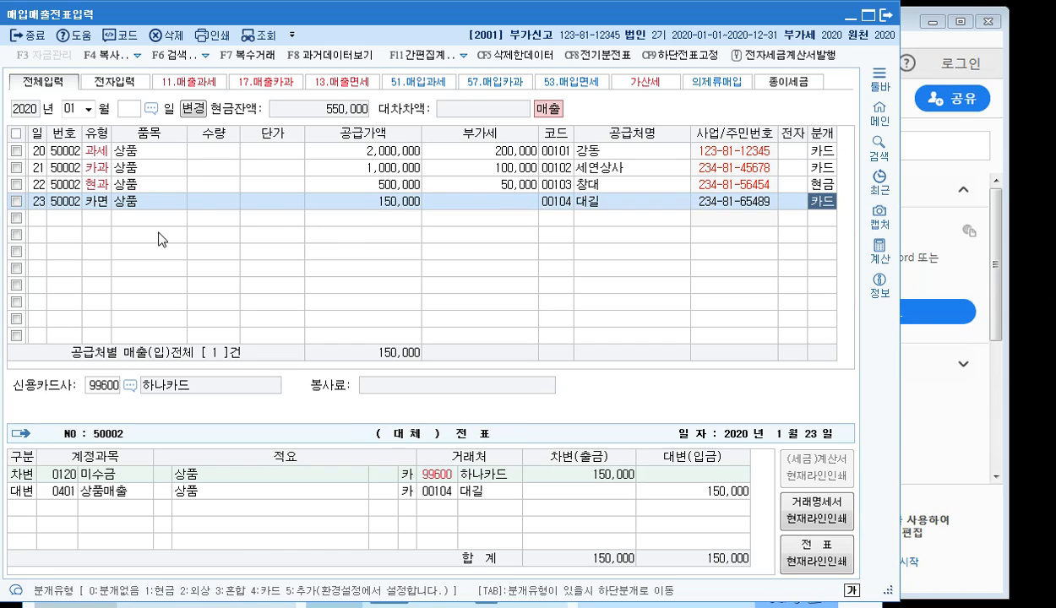
key(Return)
key(Return)
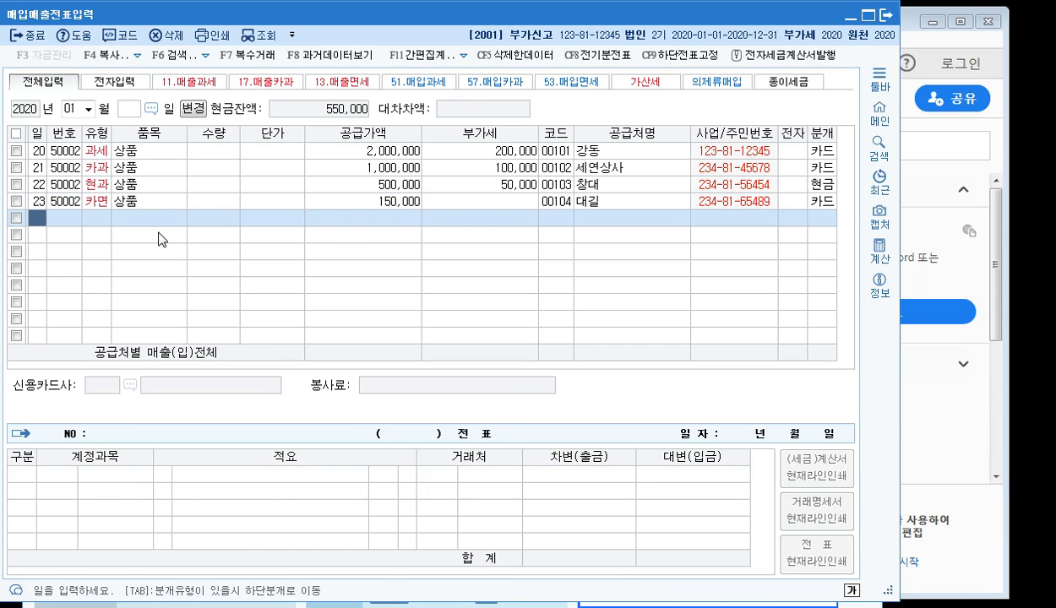
- Reopen the 신용카드매출전표등발행금액집계표 for January to March 2020, declining the saved data so that the changed slip is read
click(846, 17)
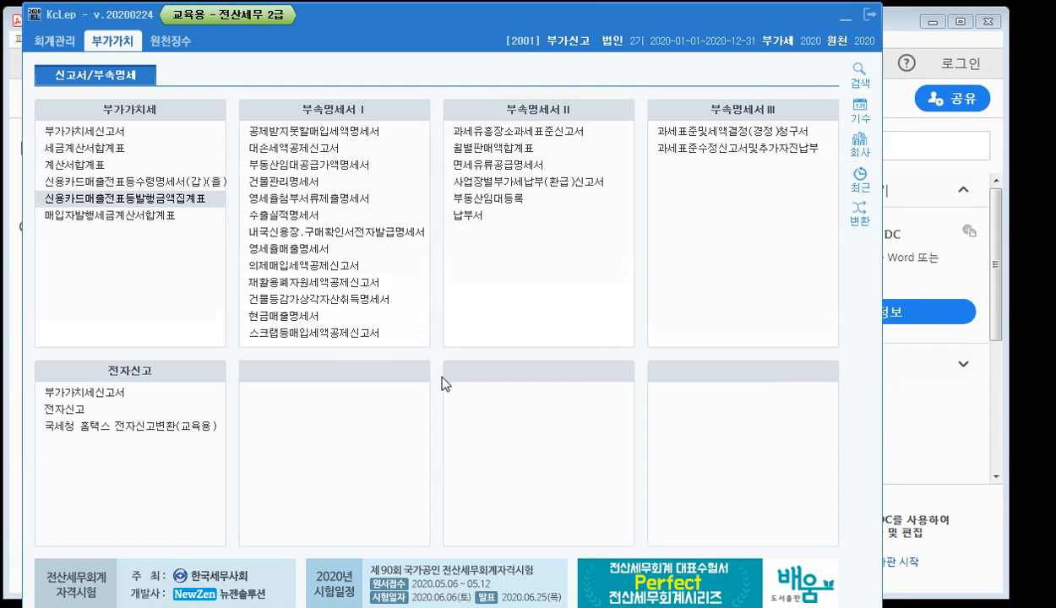
click(124, 200)
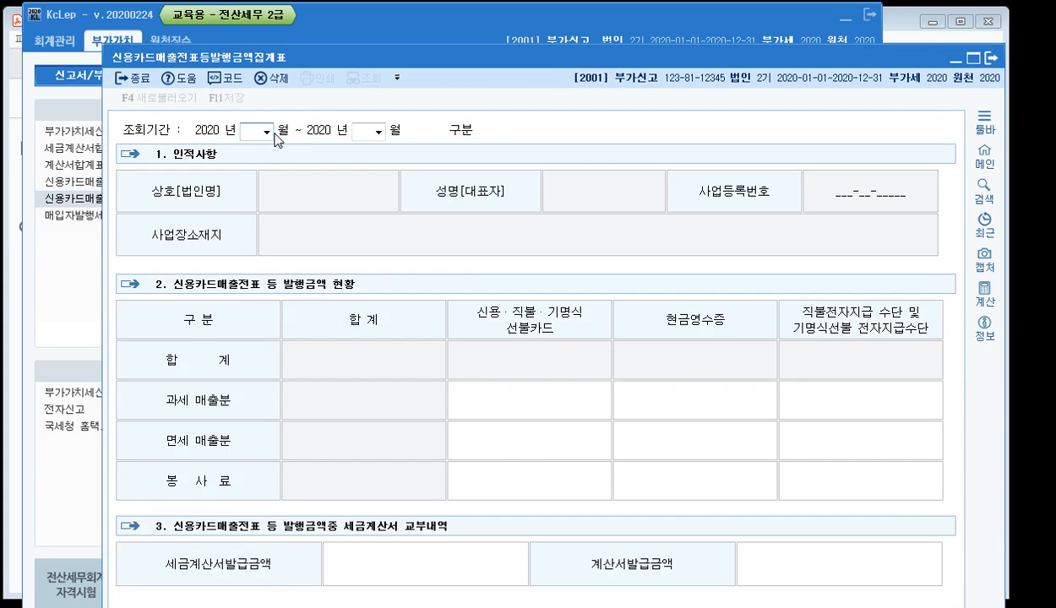
click(269, 132)
click(251, 148)
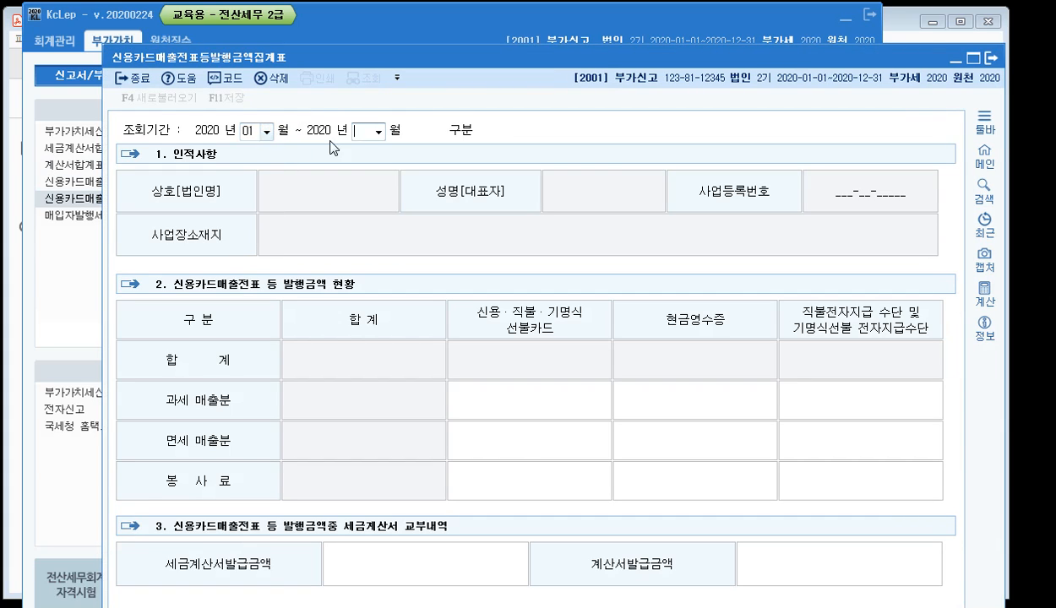
click(377, 133)
click(361, 170)
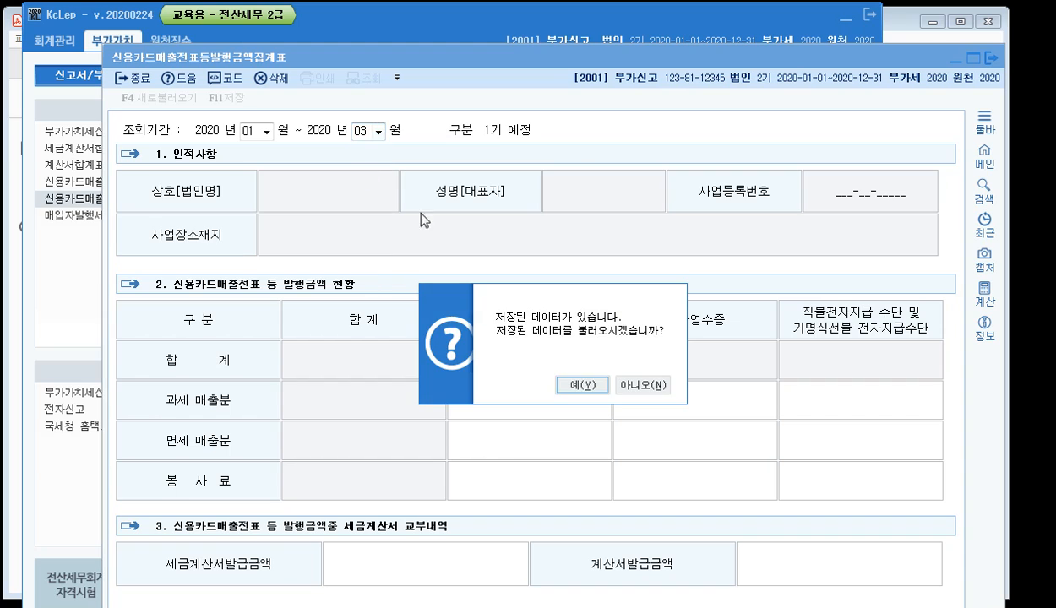
click(642, 386)
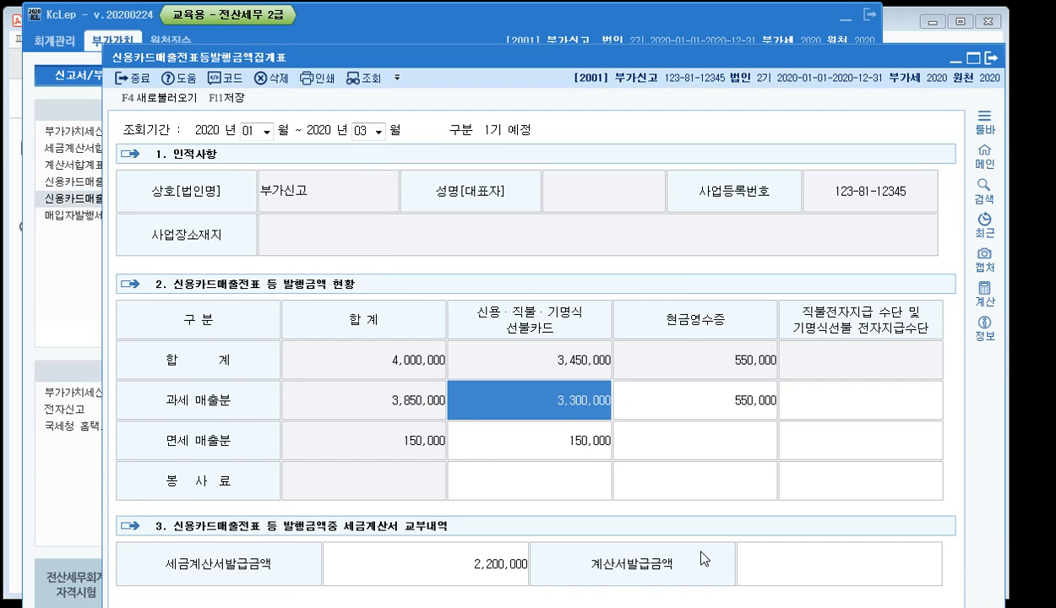
- Enter 150,000 as the 계산서발급금액 in section 3 of the report
click(827, 564)
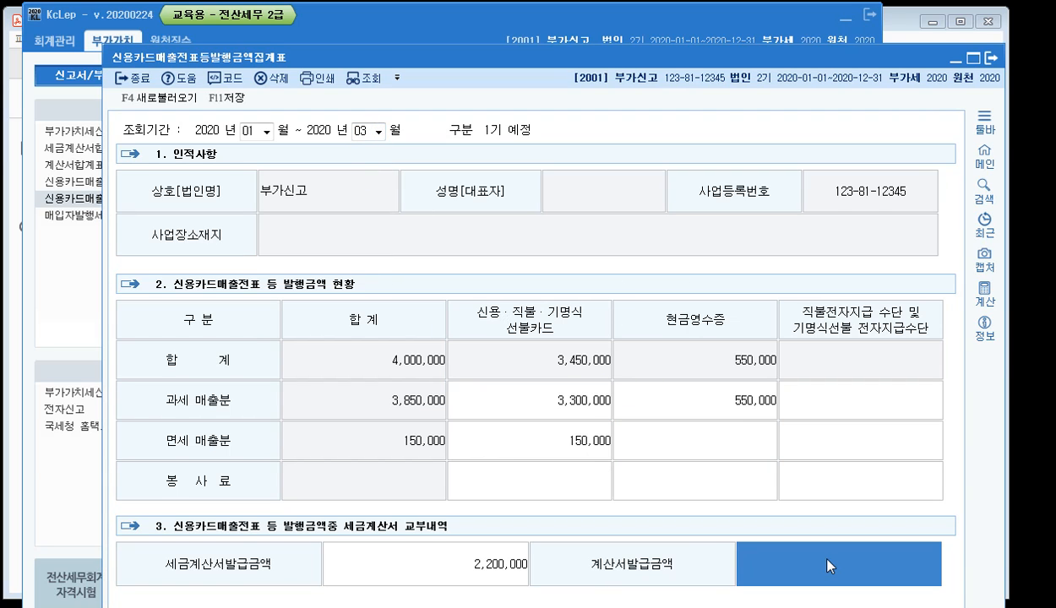
text(1500000)
key(Return)
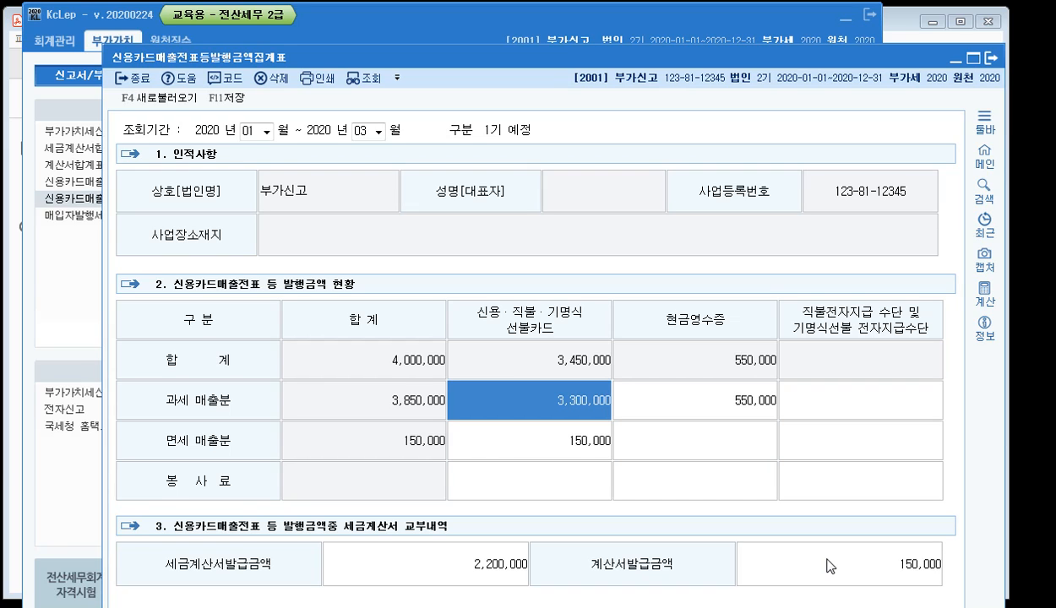
- Review the 과세 and 면세 amounts by card and cash receipt and the issued invoice amounts in section 3, and close the report
click(538, 485)
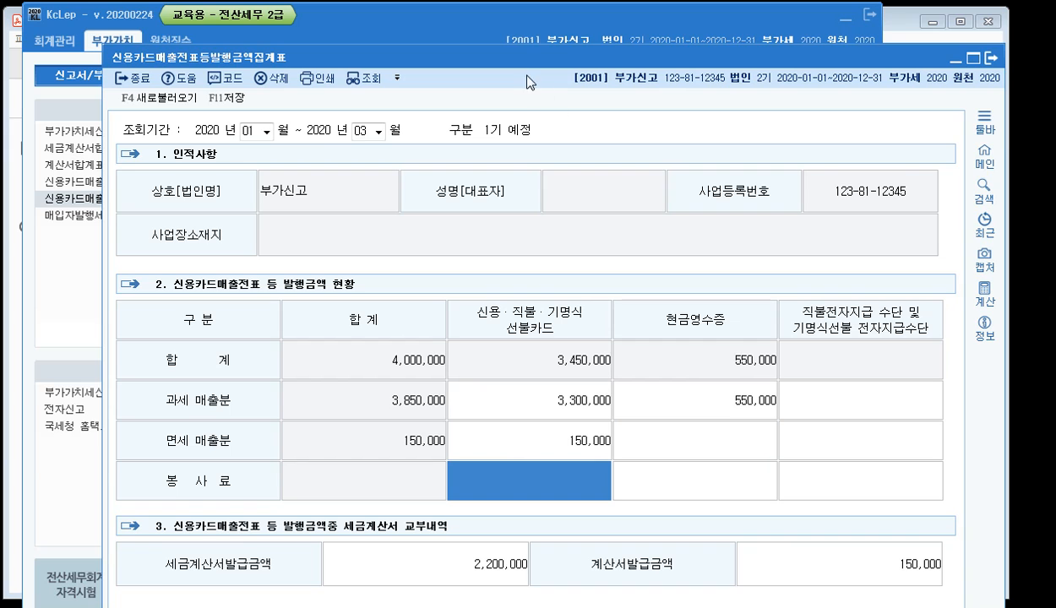
drag(509, 54, 419, 20)
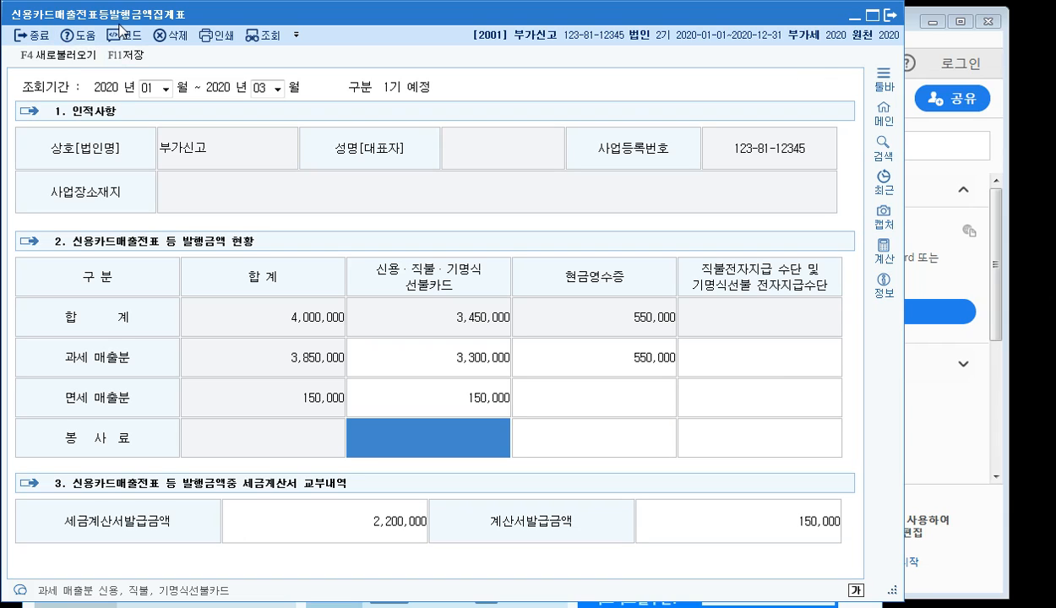
click(442, 355)
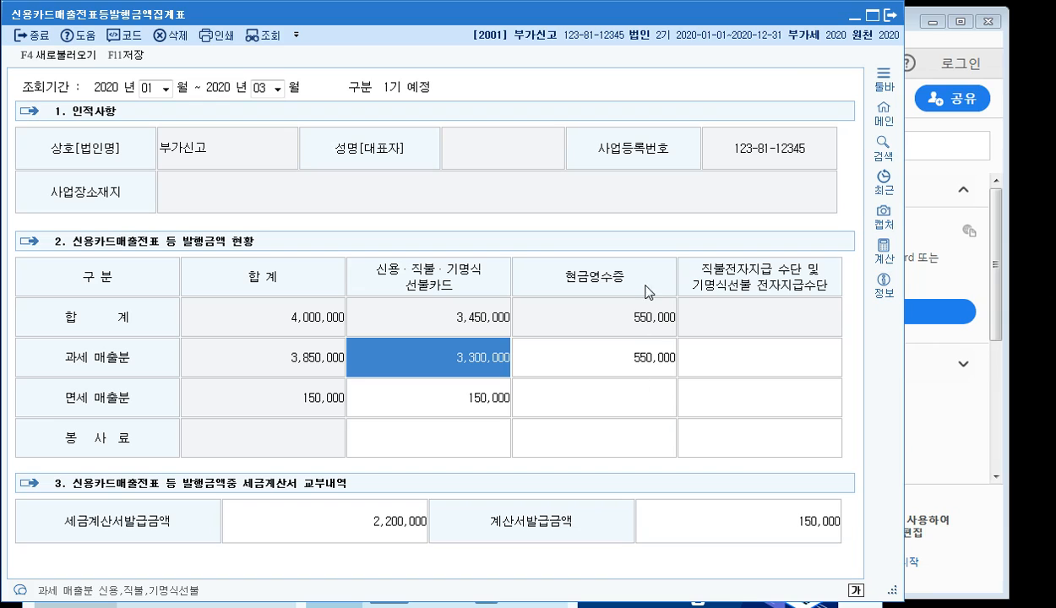
click(610, 387)
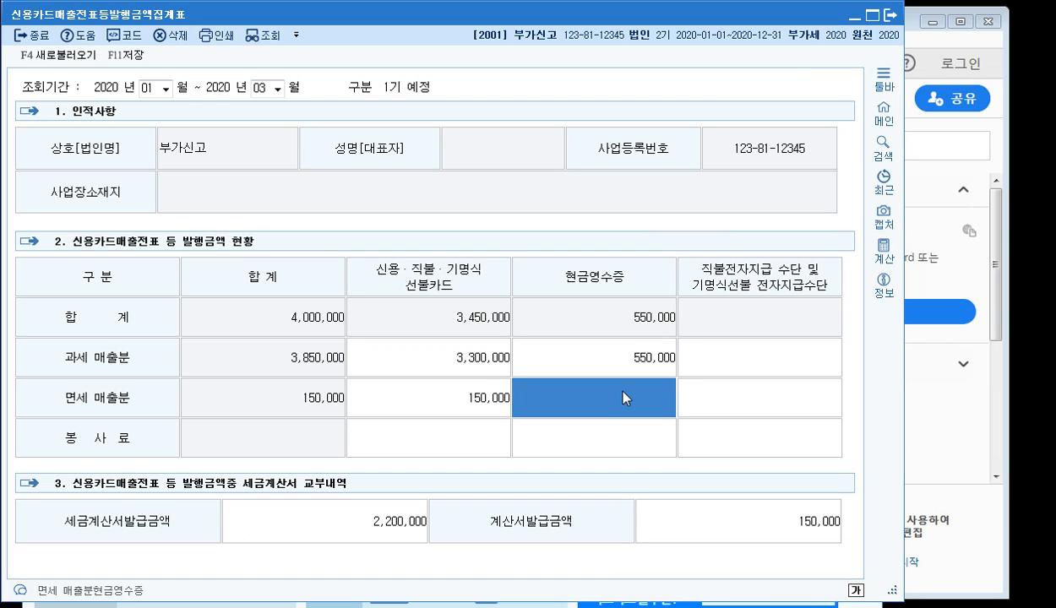
click(469, 354)
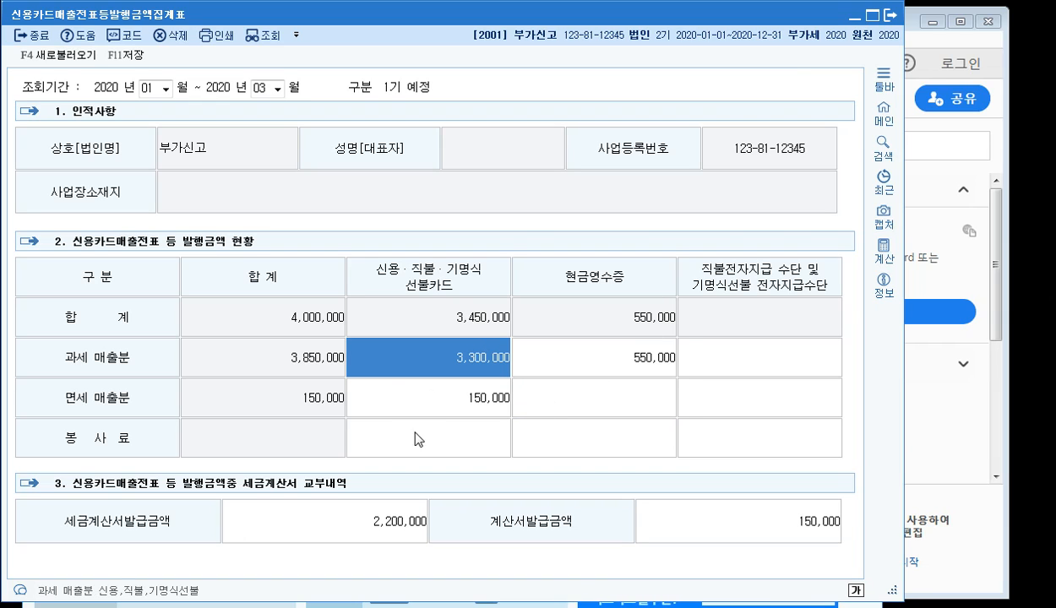
click(571, 405)
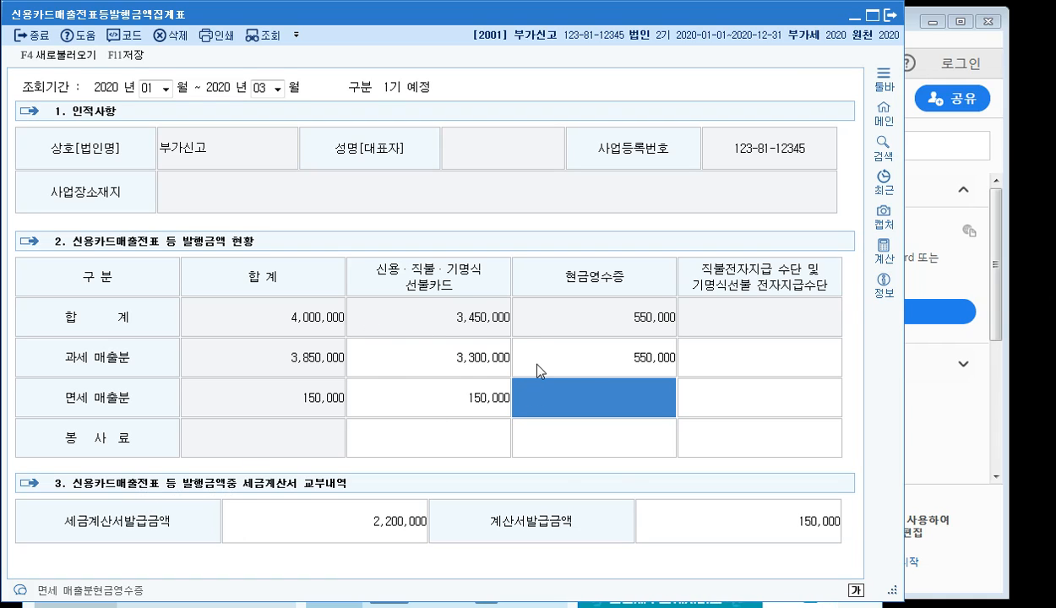
click(451, 362)
click(635, 359)
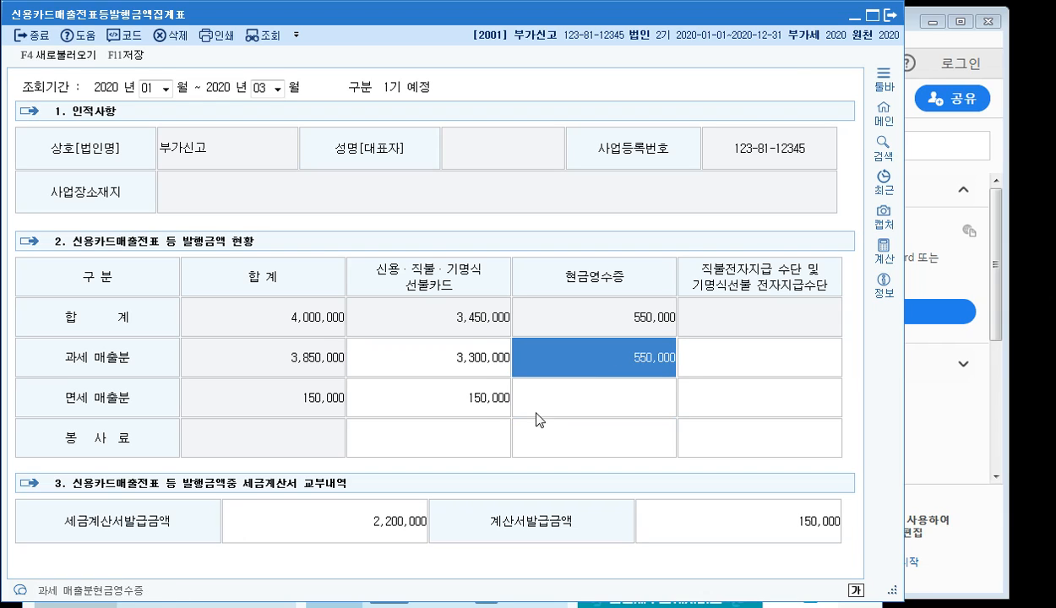
click(473, 390)
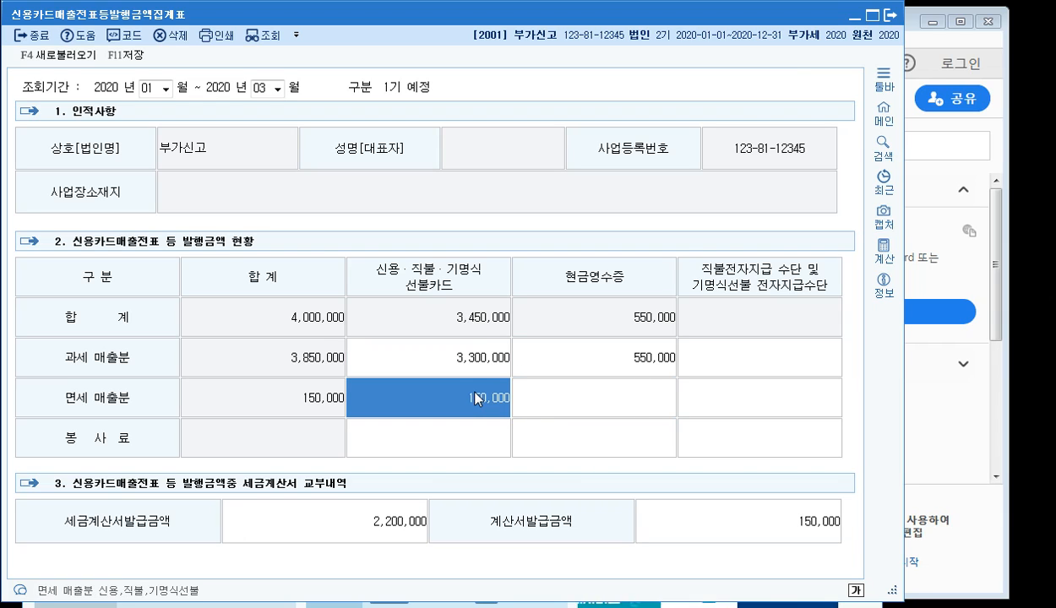
click(390, 506)
click(741, 524)
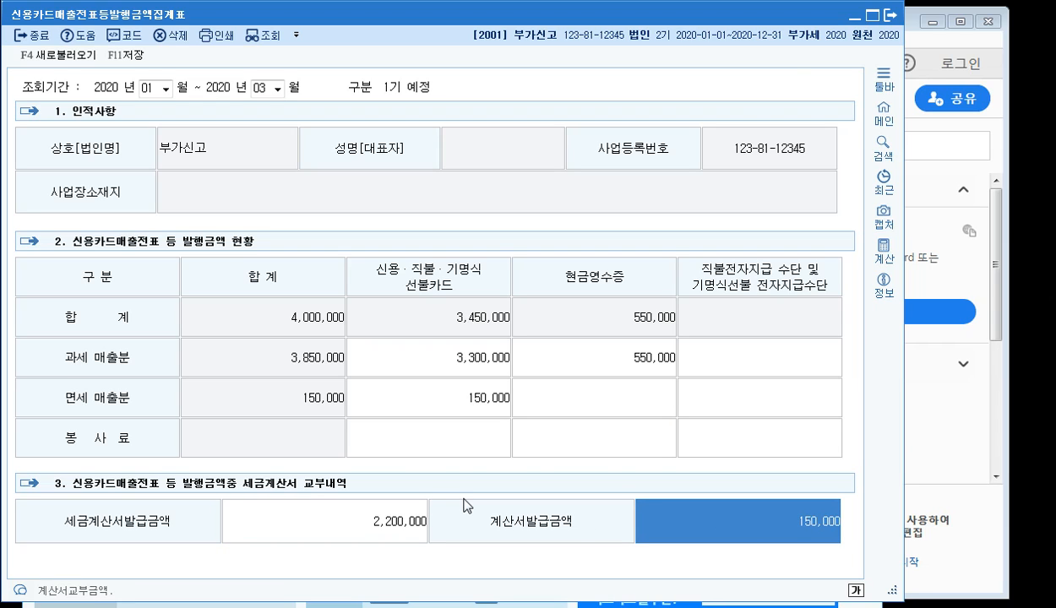
click(890, 18)
click(502, 339)
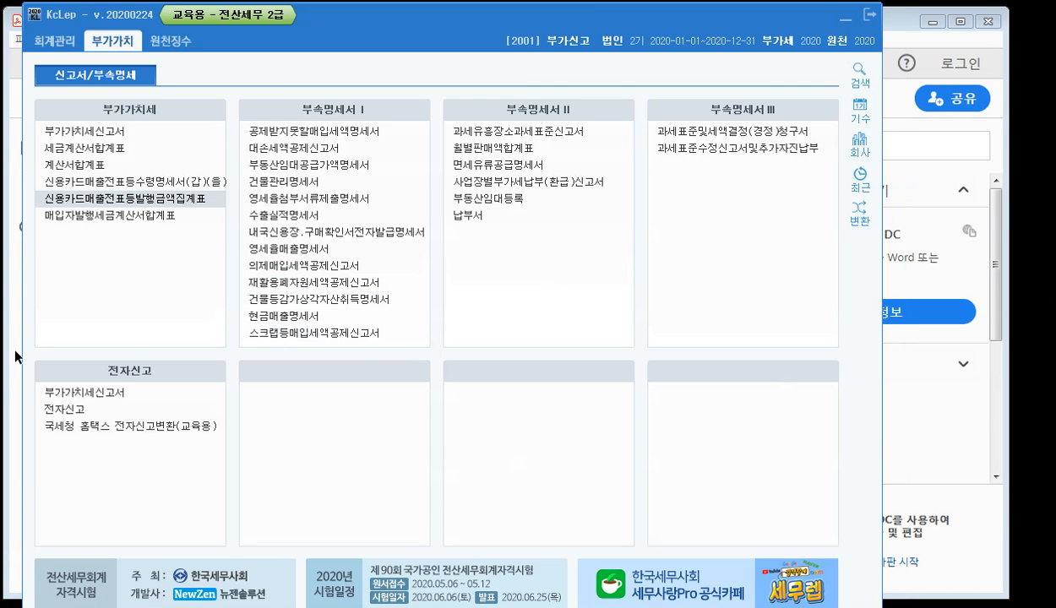
- Open the 부가가치세신고서 for January 1 to March 31, 2020, declining the previously saved data
click(121, 133)
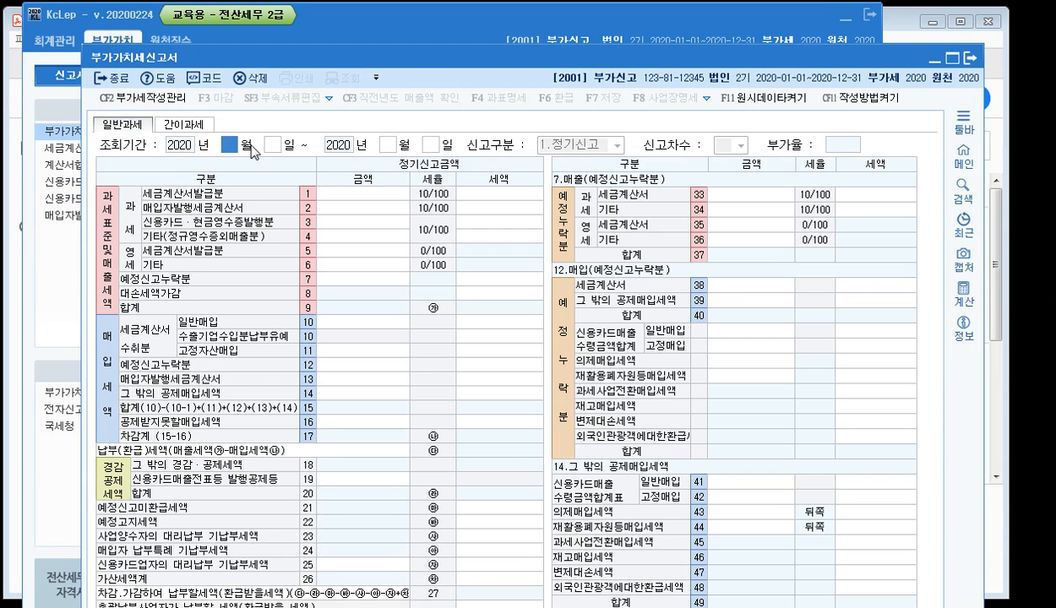
text(1)
key(Return)
key(Return)
key(Return)
key(Return)
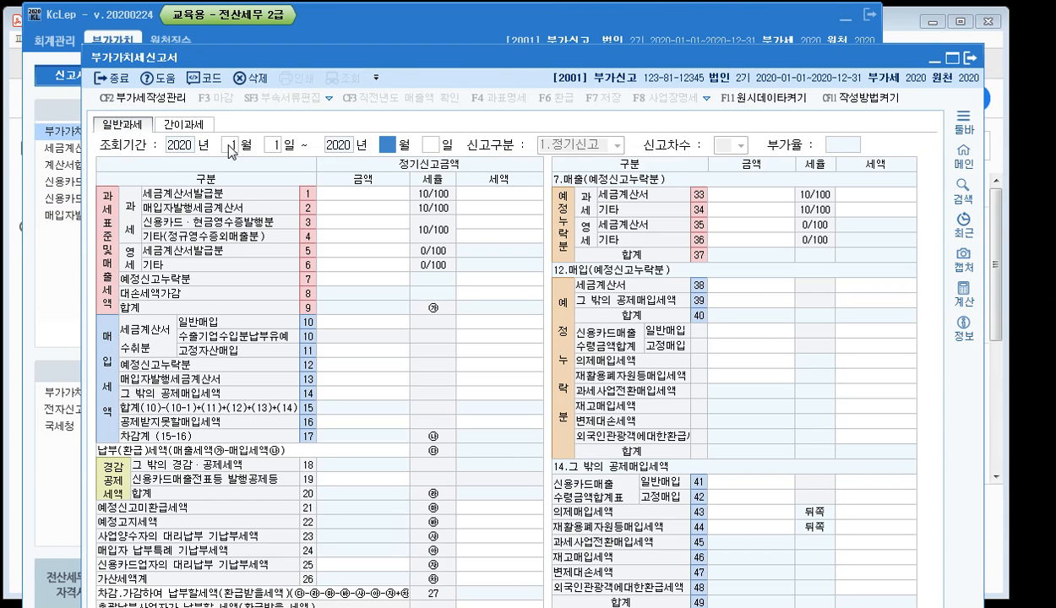
key(Return)
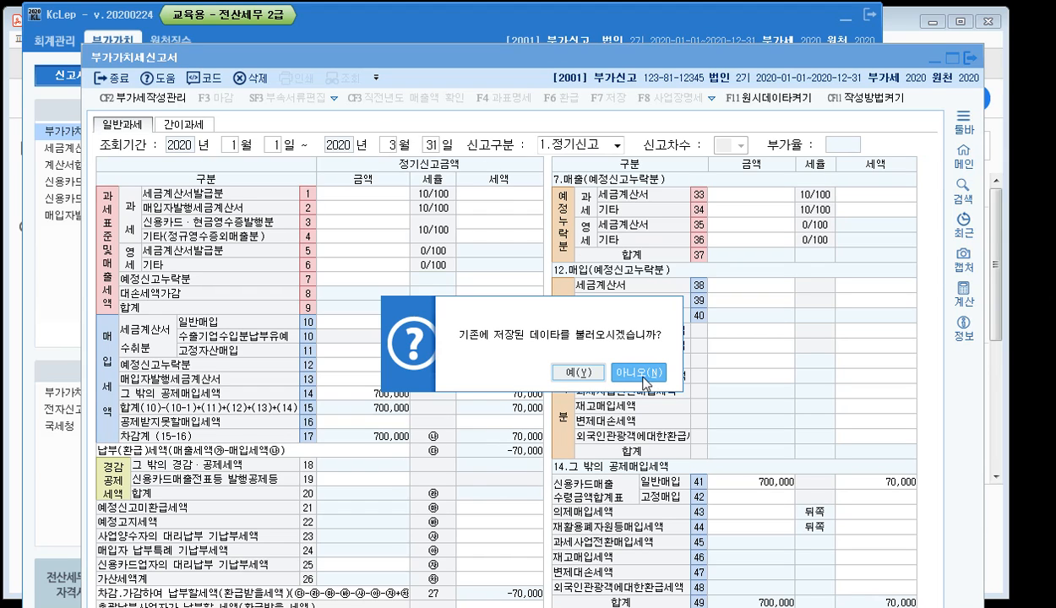
click(666, 375)
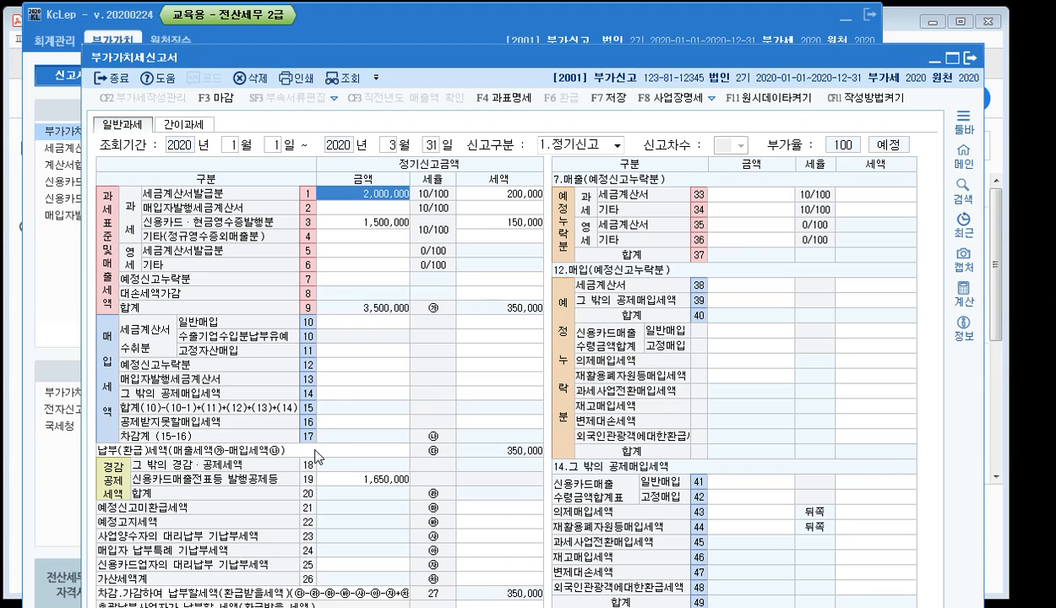
- Compare the 신용카드·현금영수증발행분 amount in row 3 with the 신용카드매출전표등 발행공제등 amount in row 19
drag(406, 66, 342, 27)
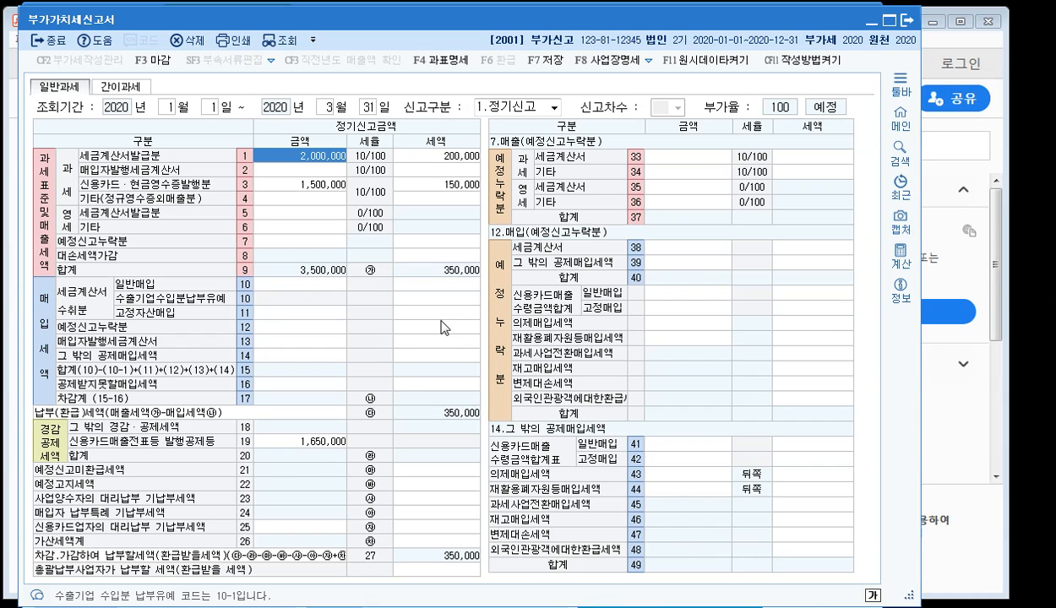
click(319, 449)
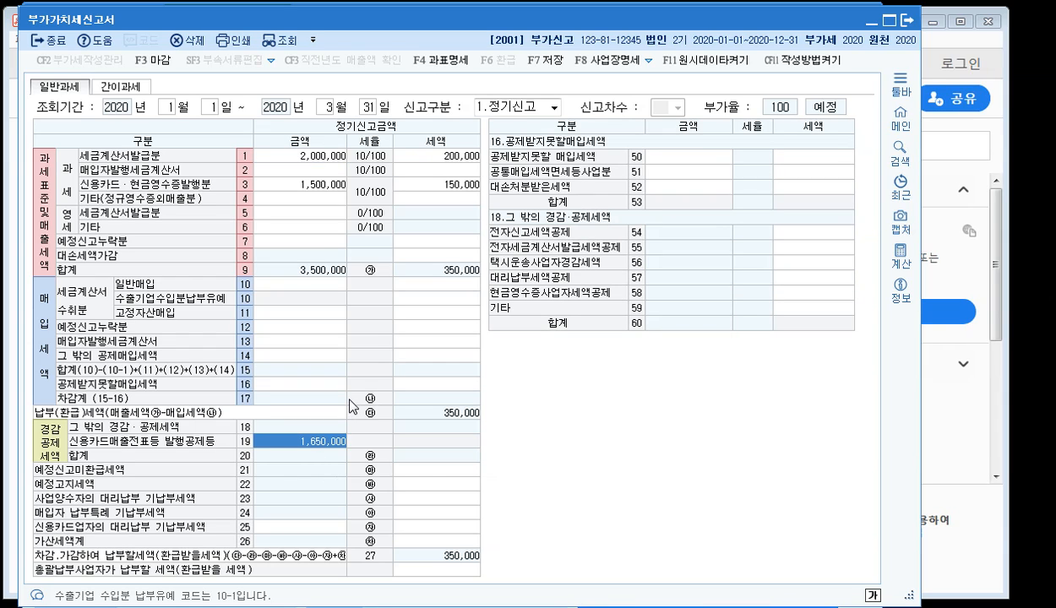
click(331, 192)
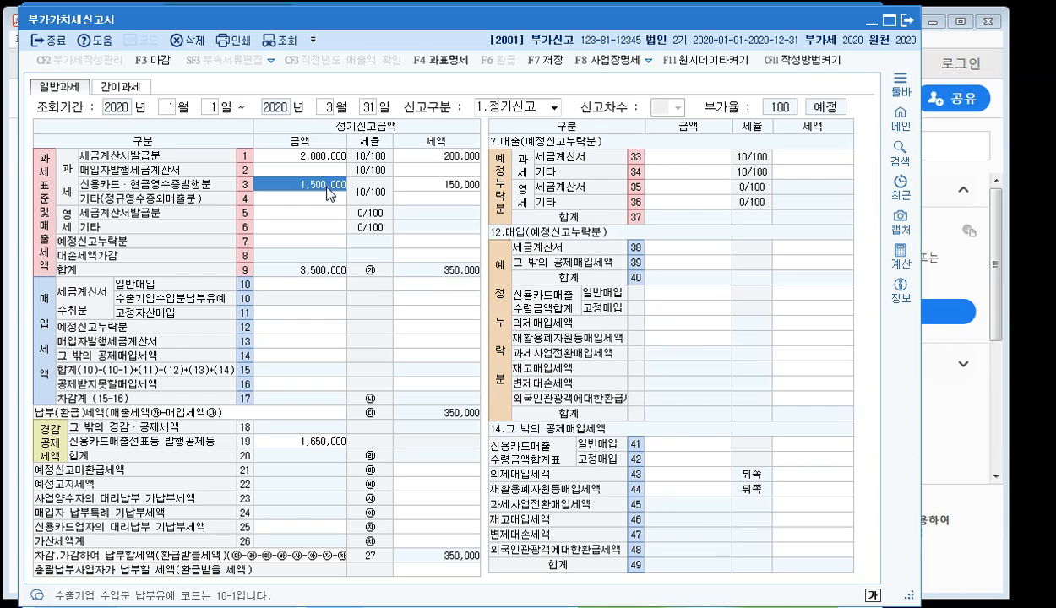
click(310, 441)
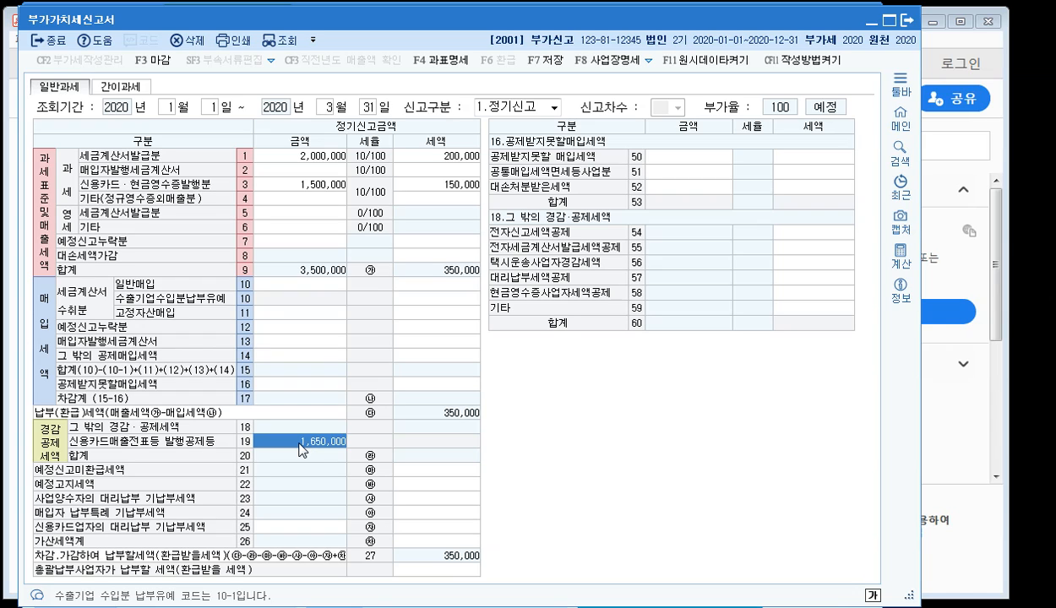
click(323, 186)
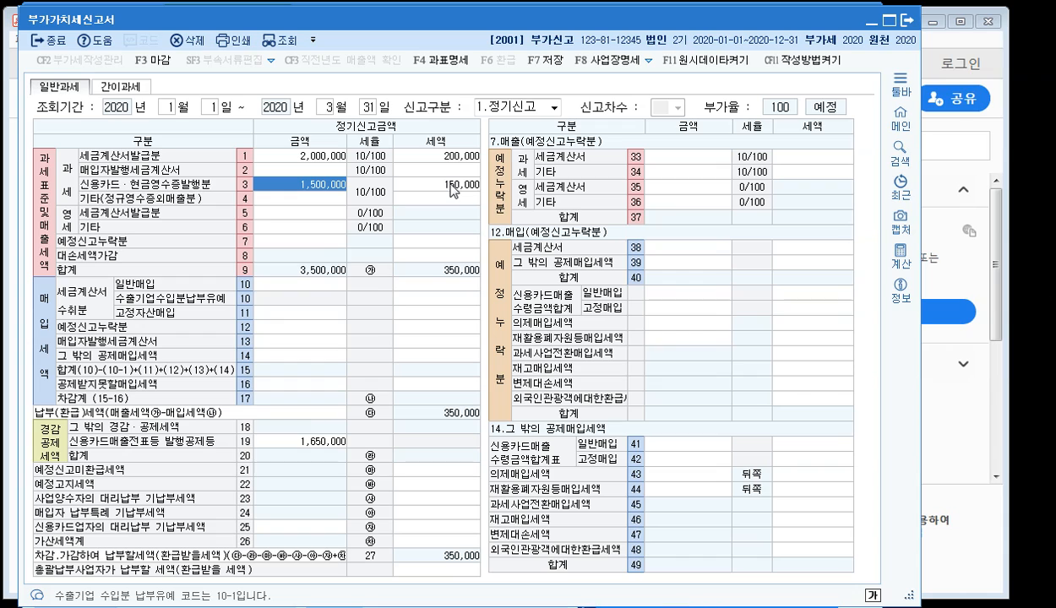
click(330, 434)
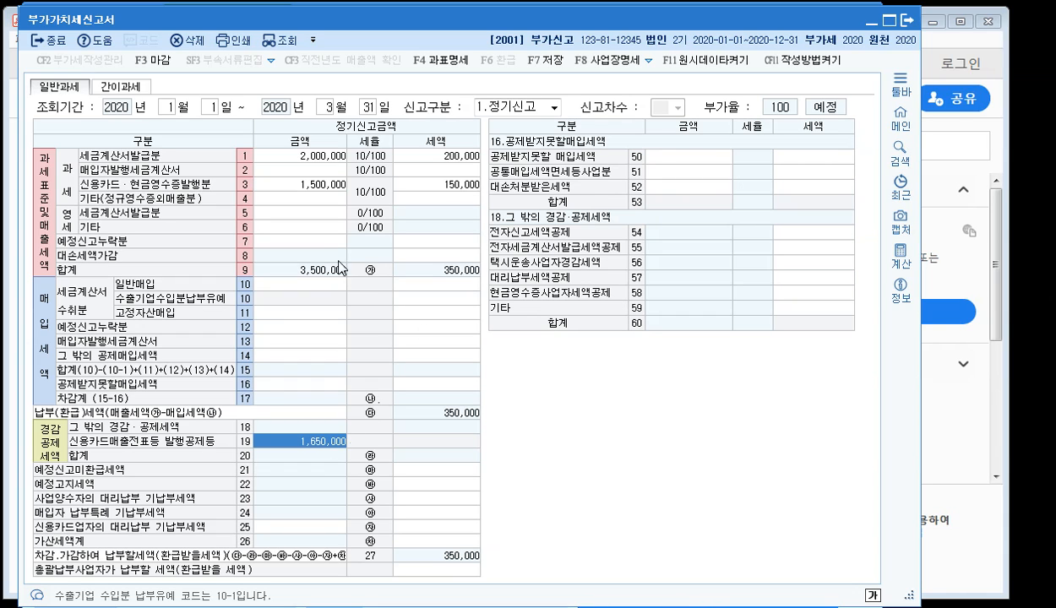
click(333, 189)
key(Return)
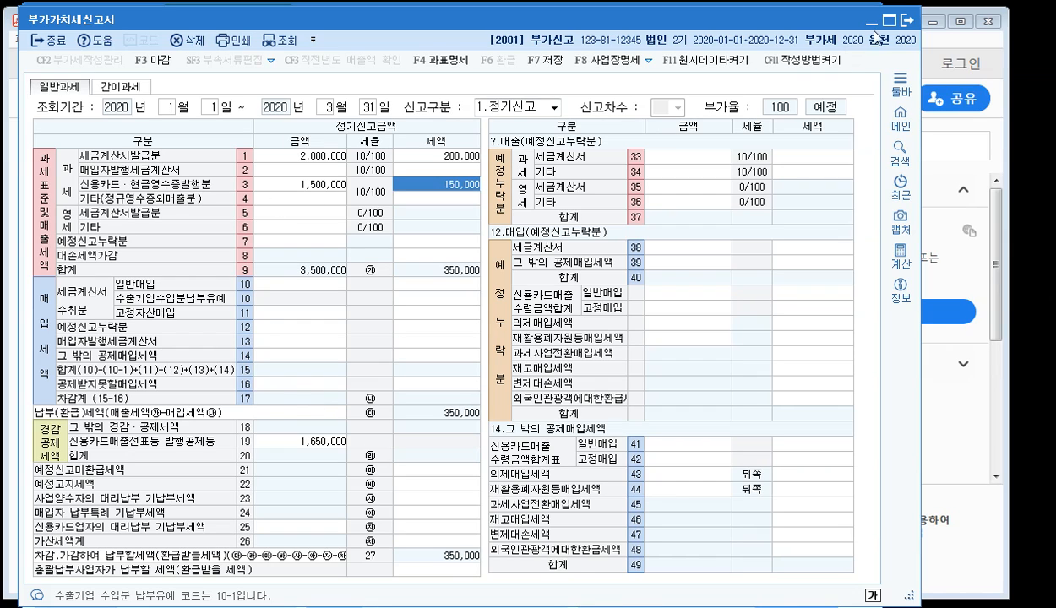
- Close the 부가가치세신고서, saving its data
click(909, 23)
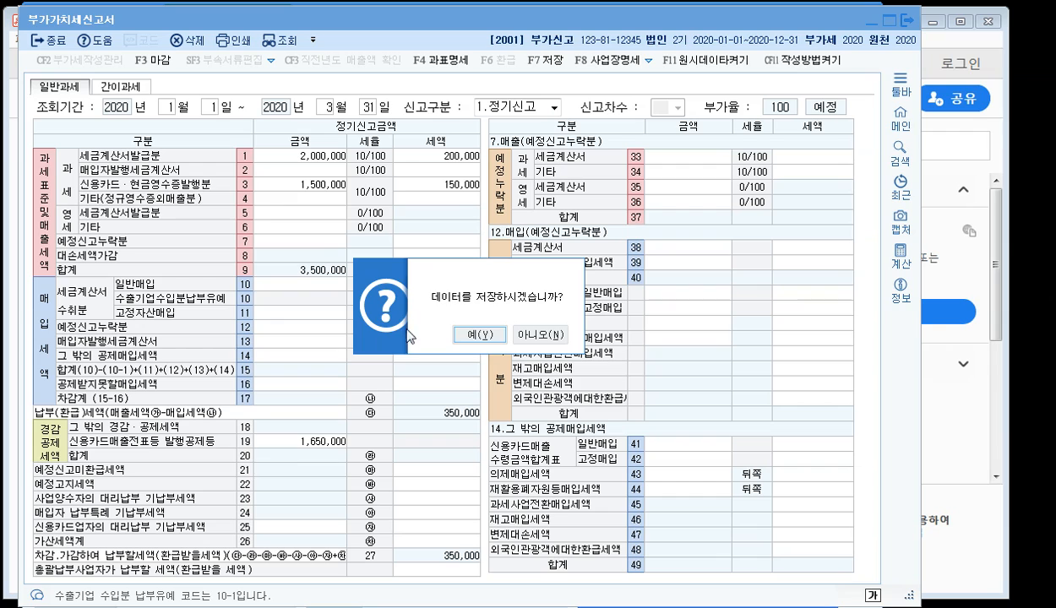
click(475, 336)
click(502, 333)
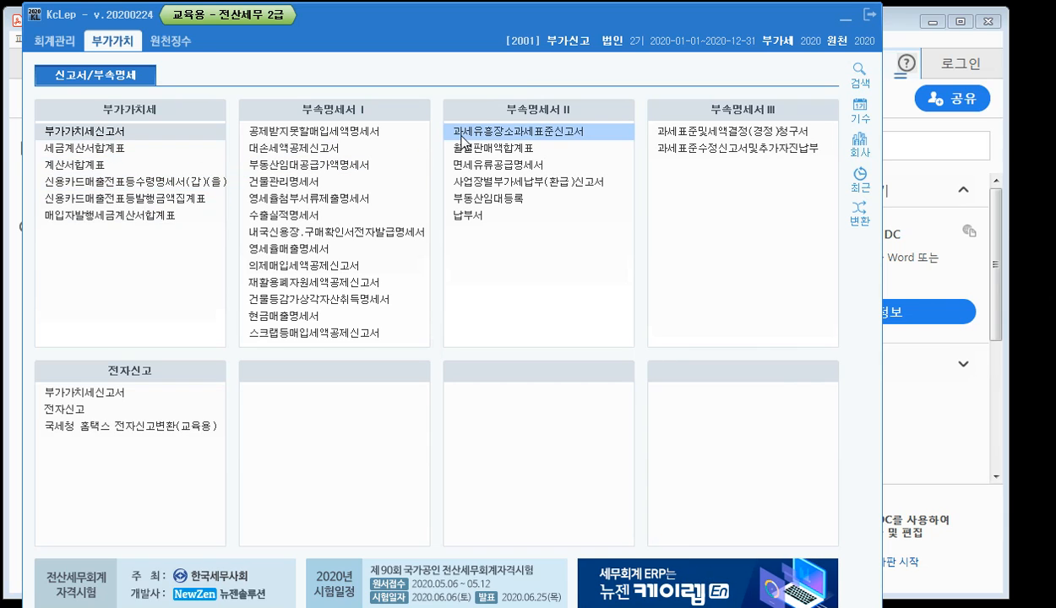
- Reopen the 부가가치세신고서 for January 1 to March 31, 2020 without loading the saved data
click(112, 134)
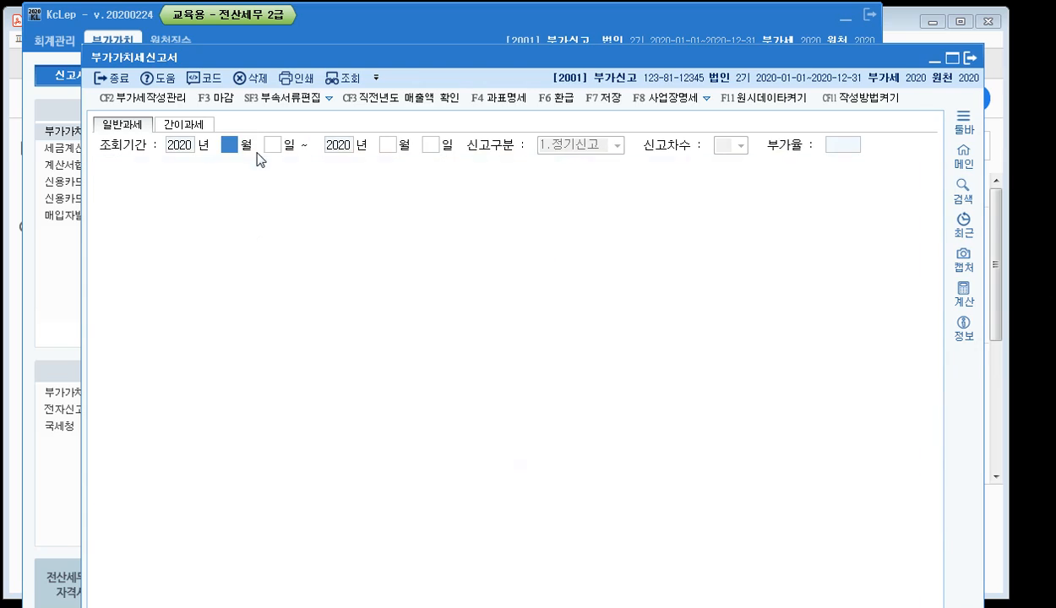
text(1)
key(Return)
key(Return)
key(Return)
key(Return)
key(Return)
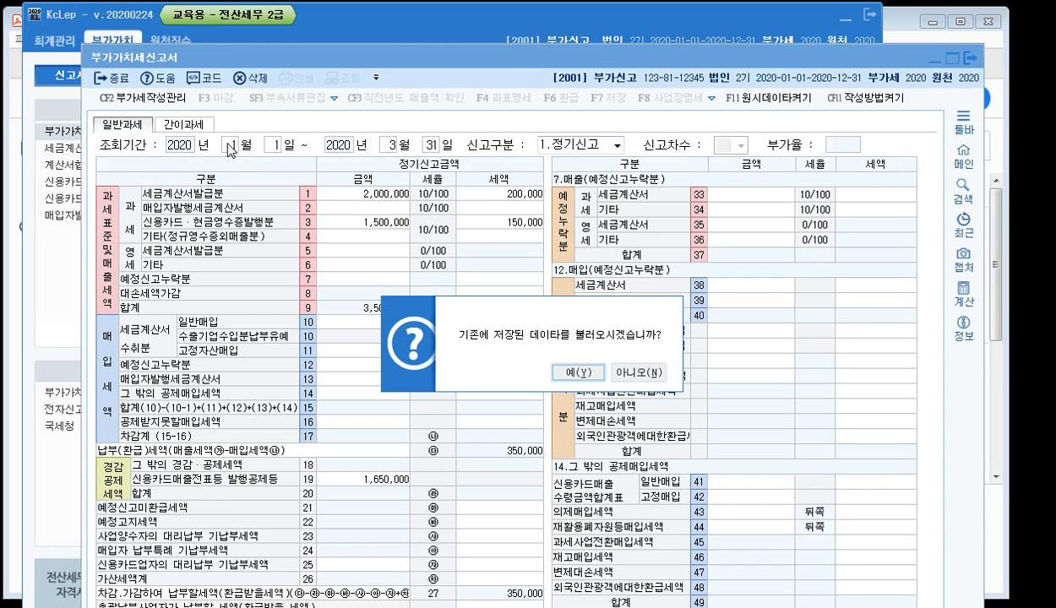
click(629, 371)
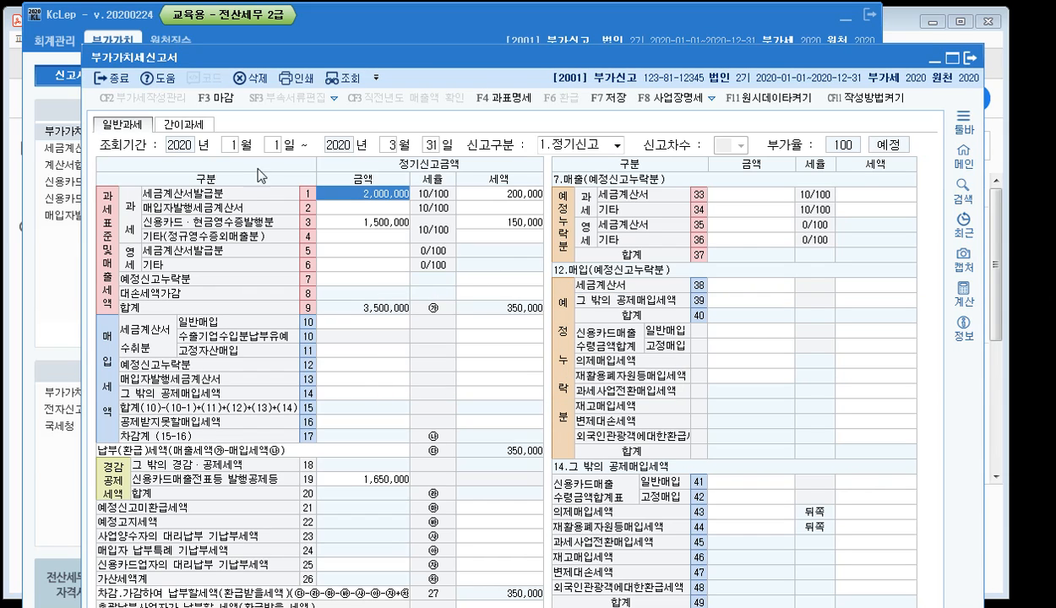
- Examine the 과세표준명세 of the return, including the 면세사업수입금액 in row 80, and confirm it
click(503, 98)
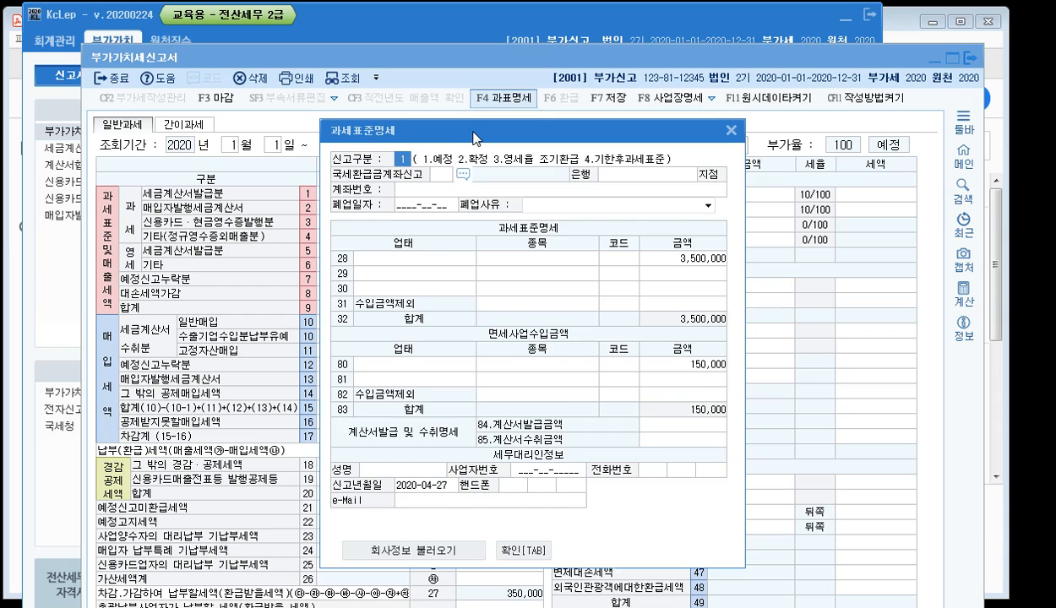
drag(474, 136, 472, 88)
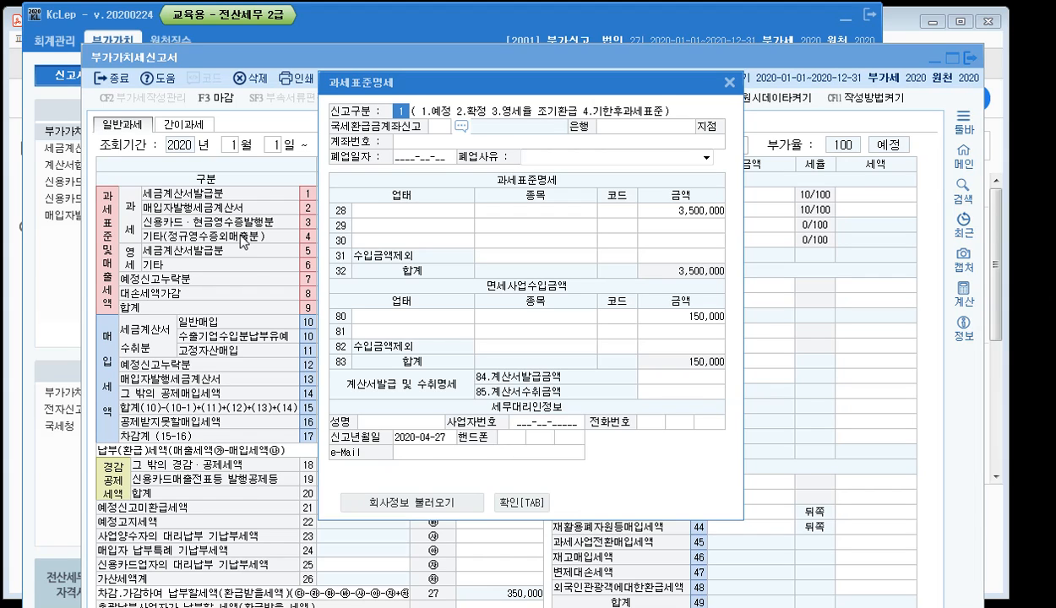
click(686, 317)
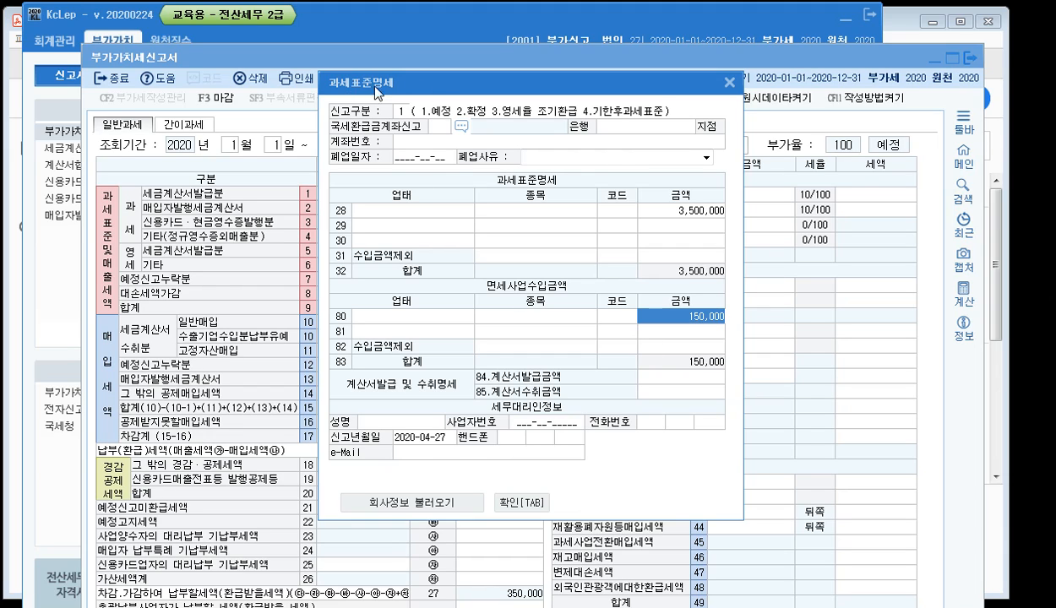
drag(409, 81, 488, 135)
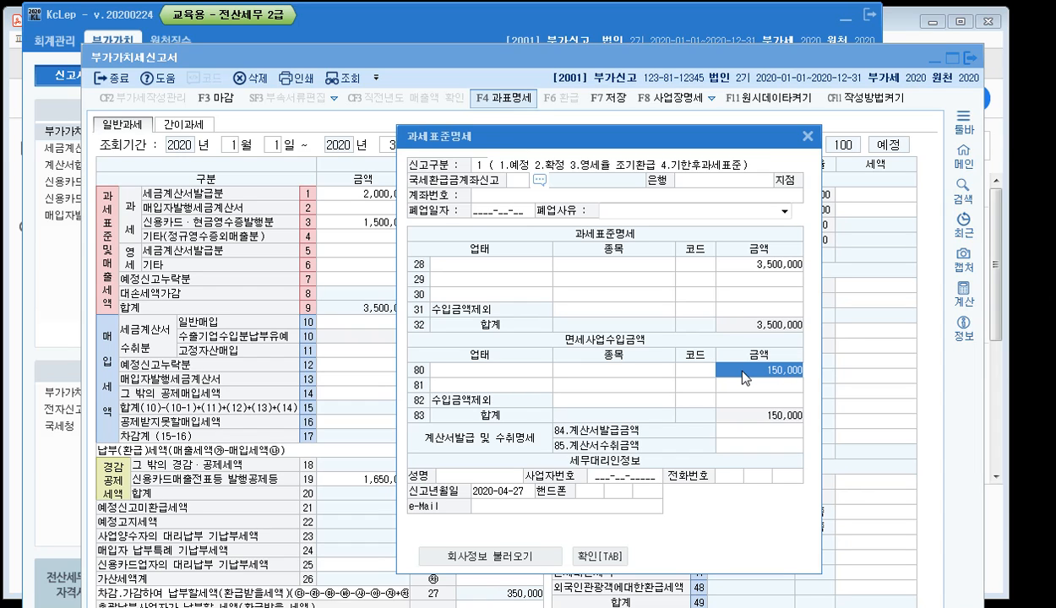
click(587, 557)
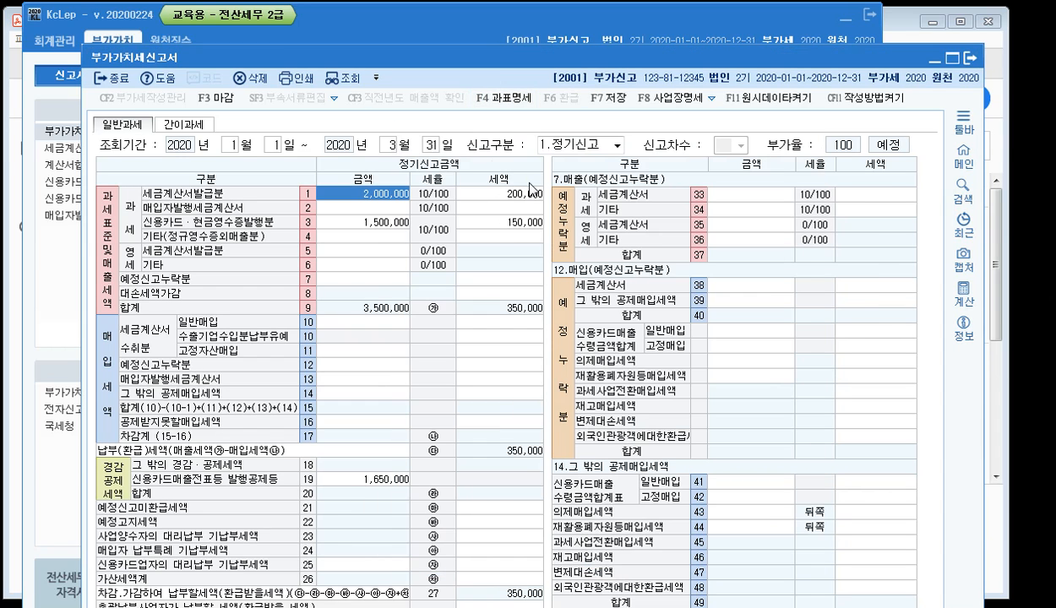
- Save the reloaded first-quarter VAT return and close it
click(967, 57)
click(543, 371)
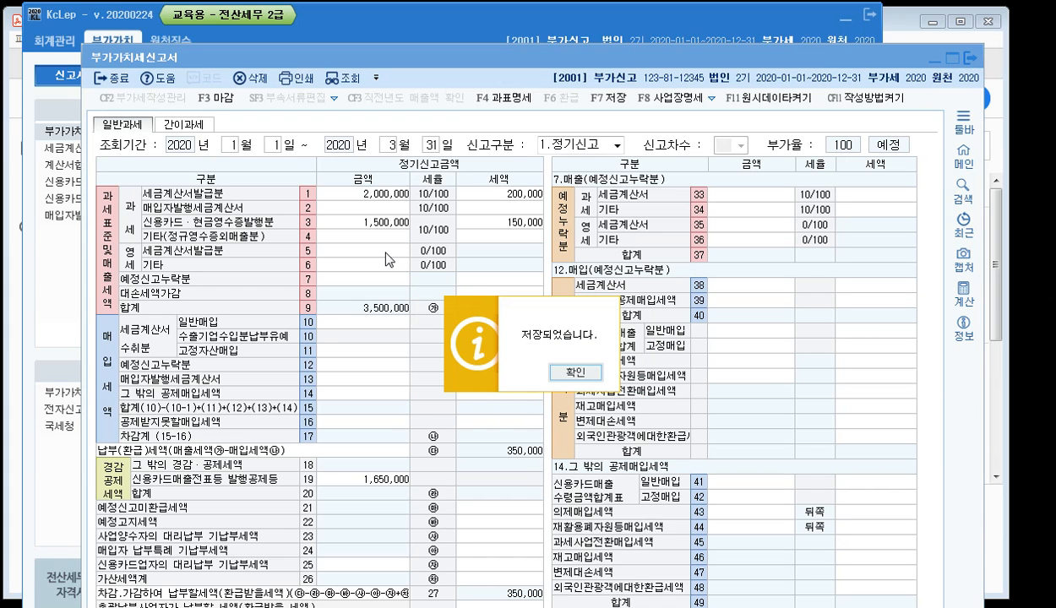
click(569, 373)
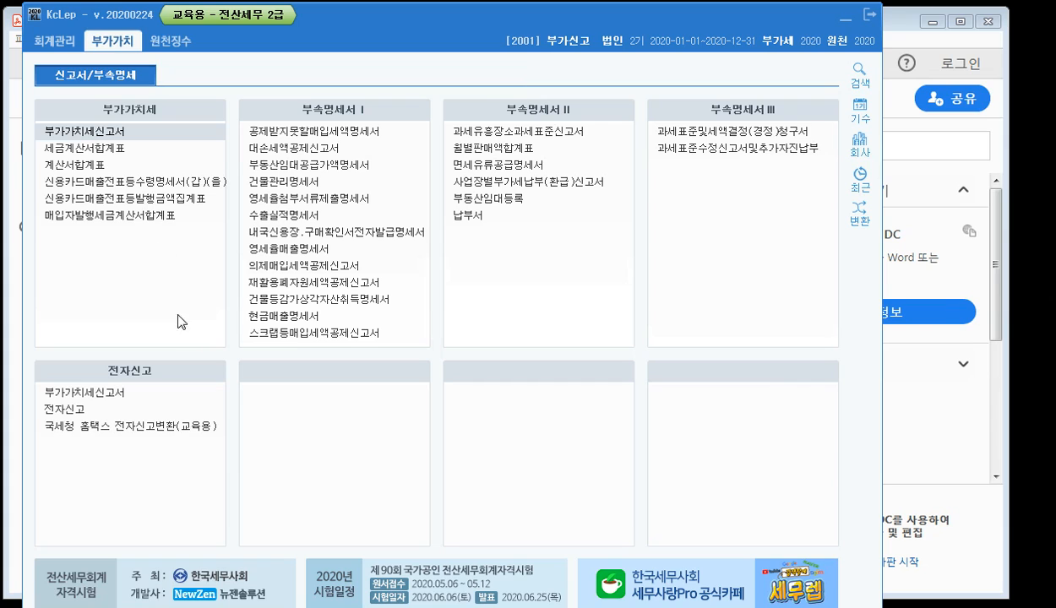
- Open the 현금매출명세서 for January to March 2020 and load the slips without specifying any account codes
click(289, 319)
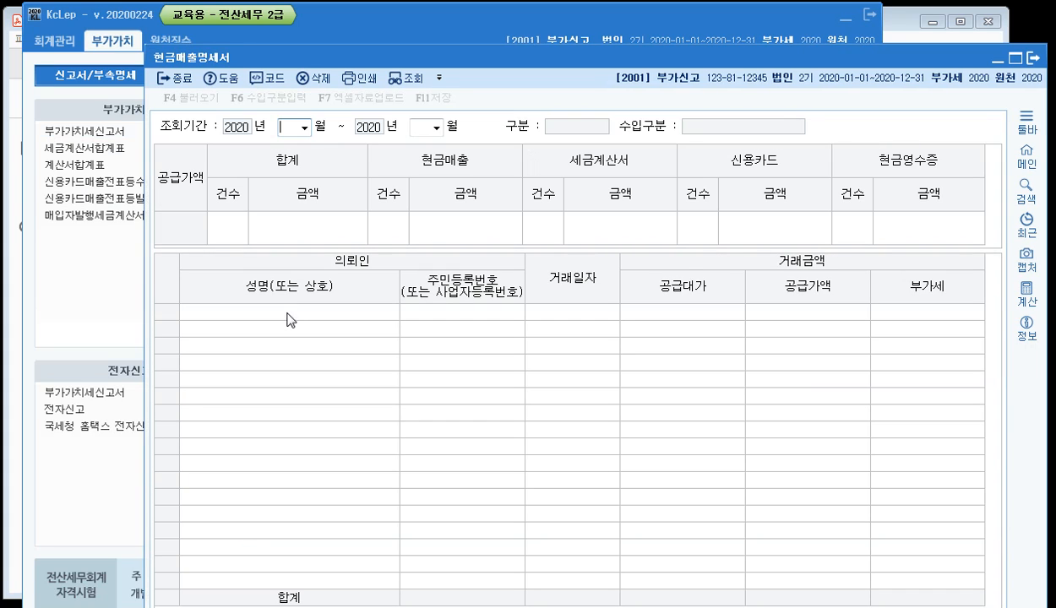
click(304, 127)
click(287, 144)
click(436, 127)
click(427, 162)
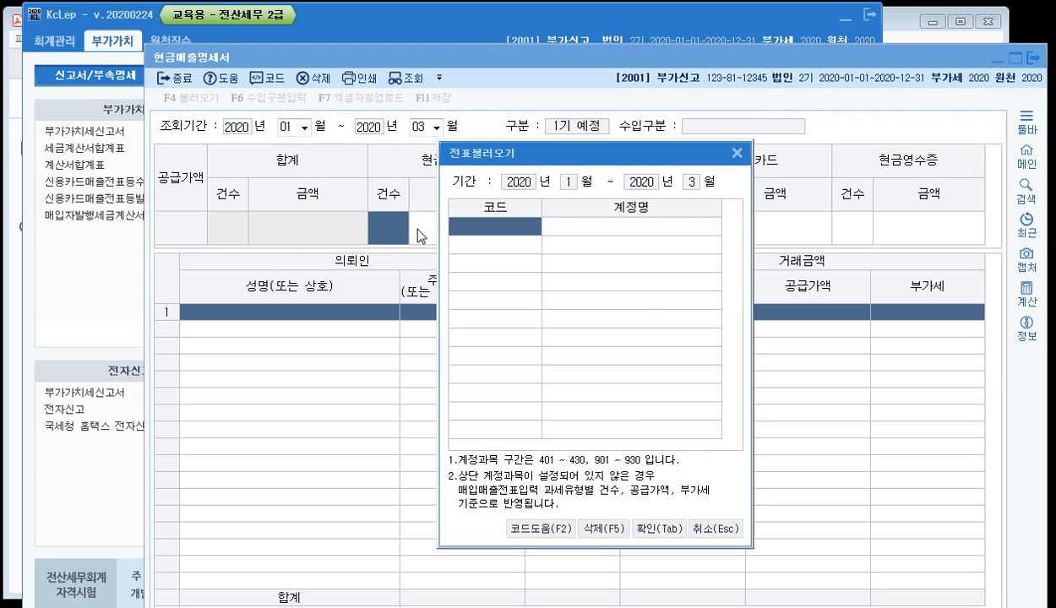
click(646, 530)
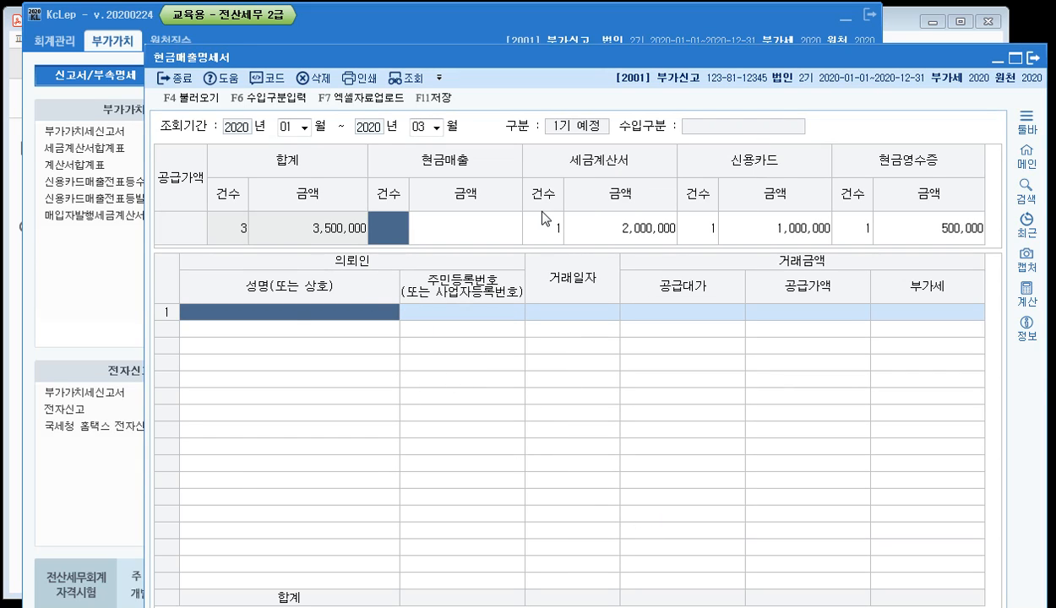
- Review the total, 세금계산서, 신용카드 and 현금영수증 amounts in the 현금매출명세서, and close it
click(930, 240)
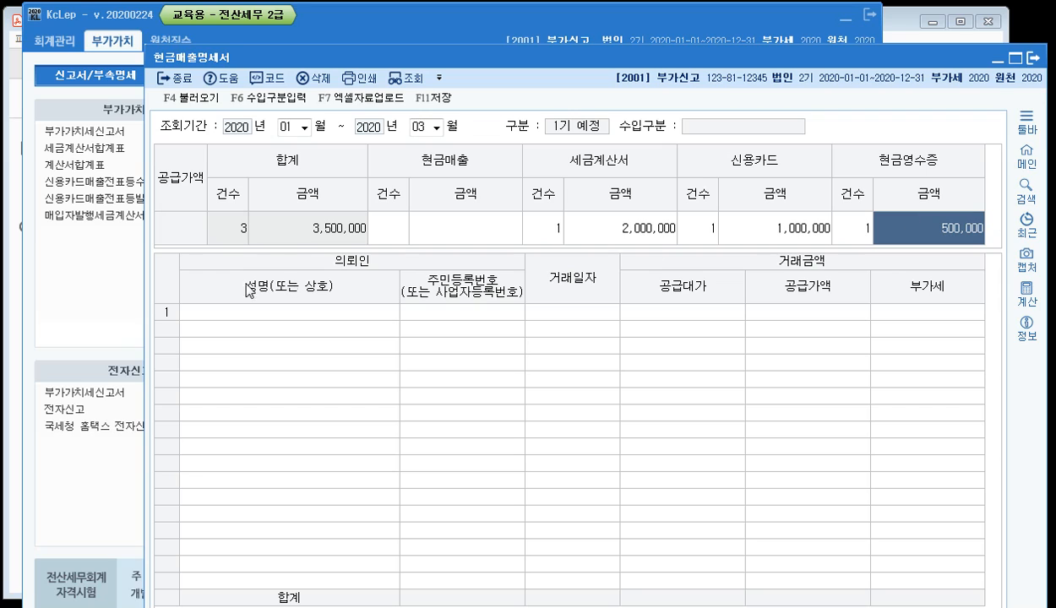
click(313, 234)
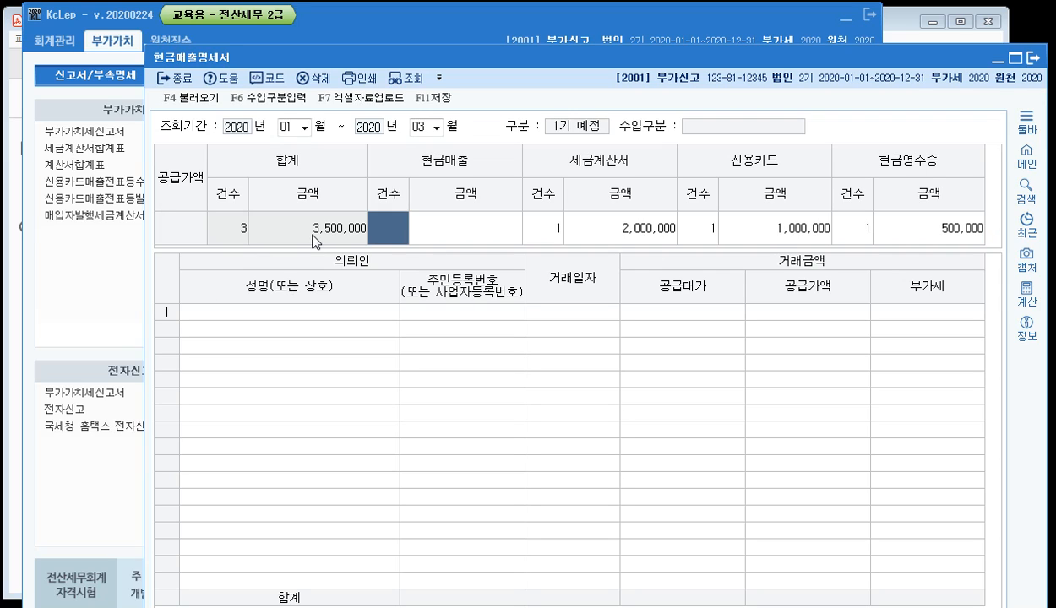
click(647, 235)
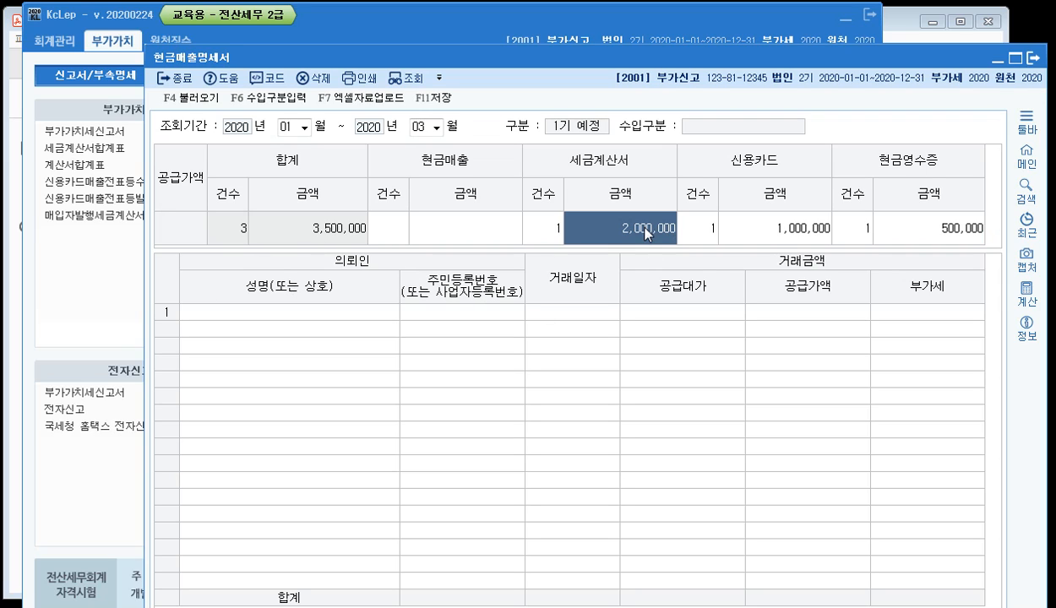
click(777, 235)
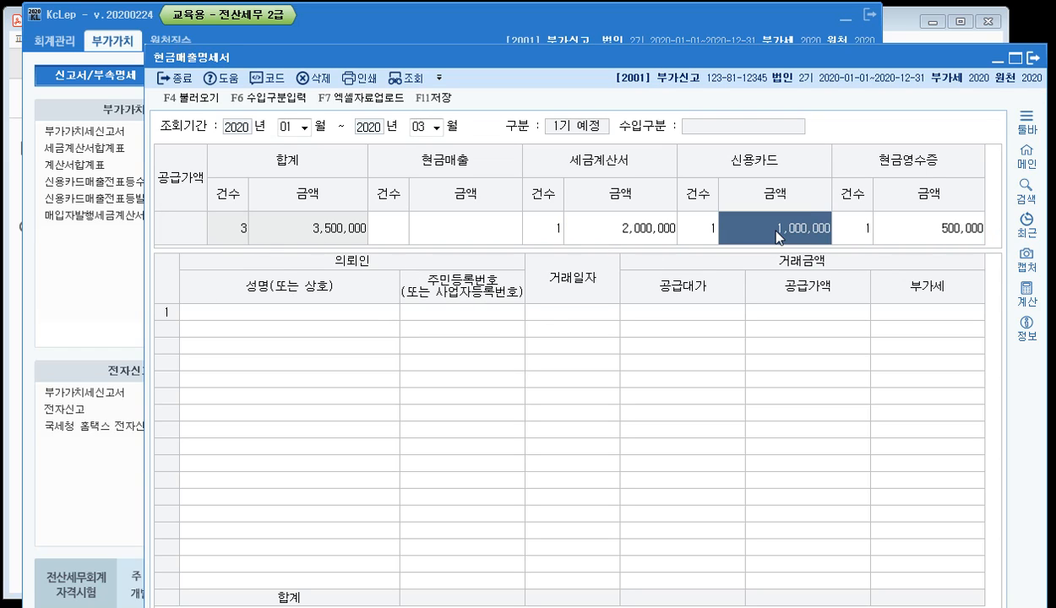
click(944, 234)
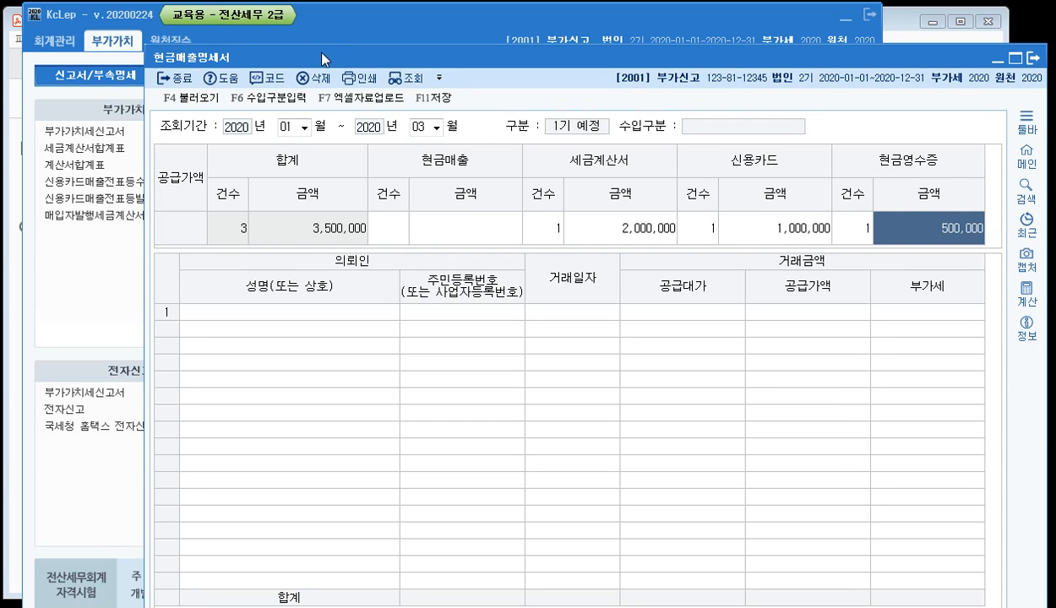
drag(323, 64, 258, 36)
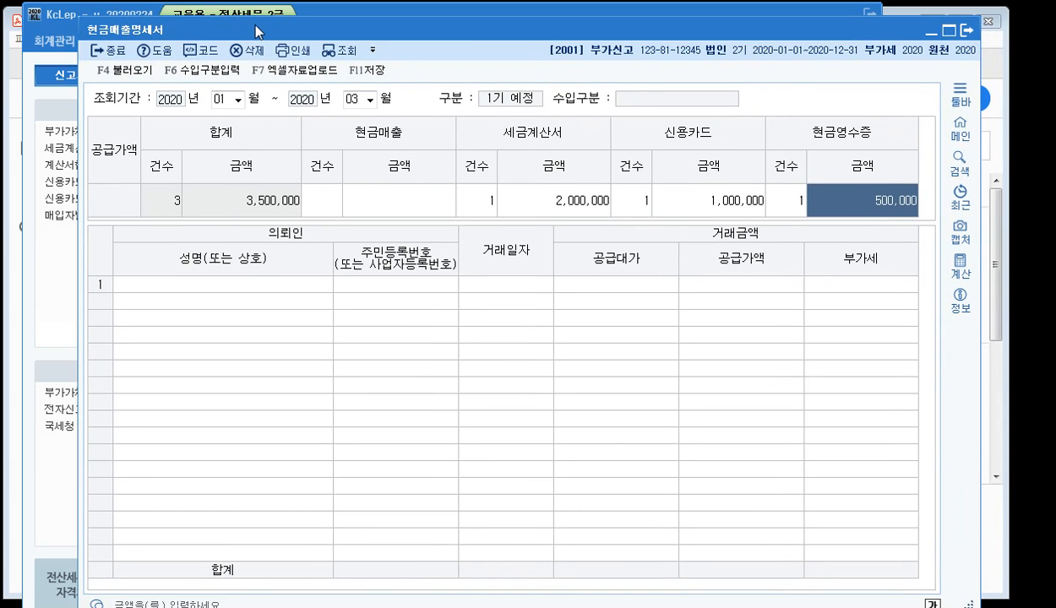
click(968, 32)
click(563, 341)
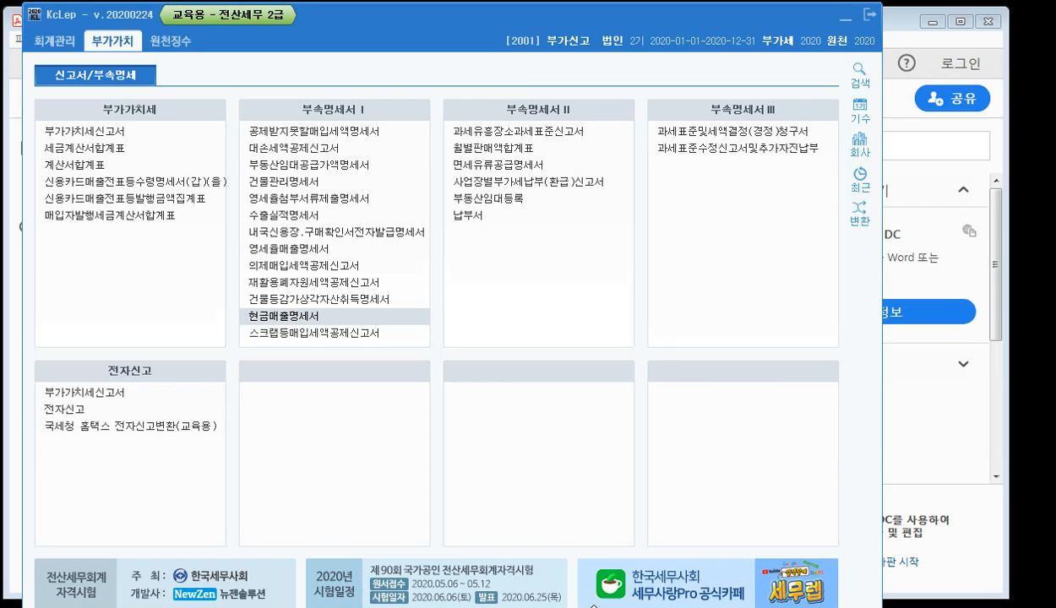
- Switch to the textbook PDF in Adobe Acrobat Reader and go to section 2, 신용카드매출전표 등 수령금액합계표
click(490, 607)
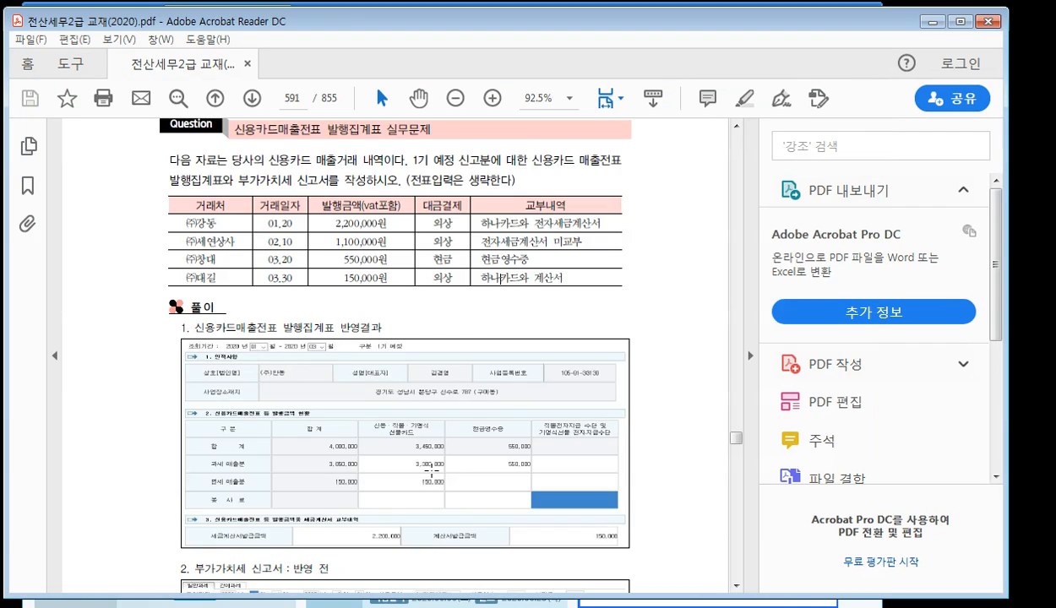
scroll(431, 473, down, 20)
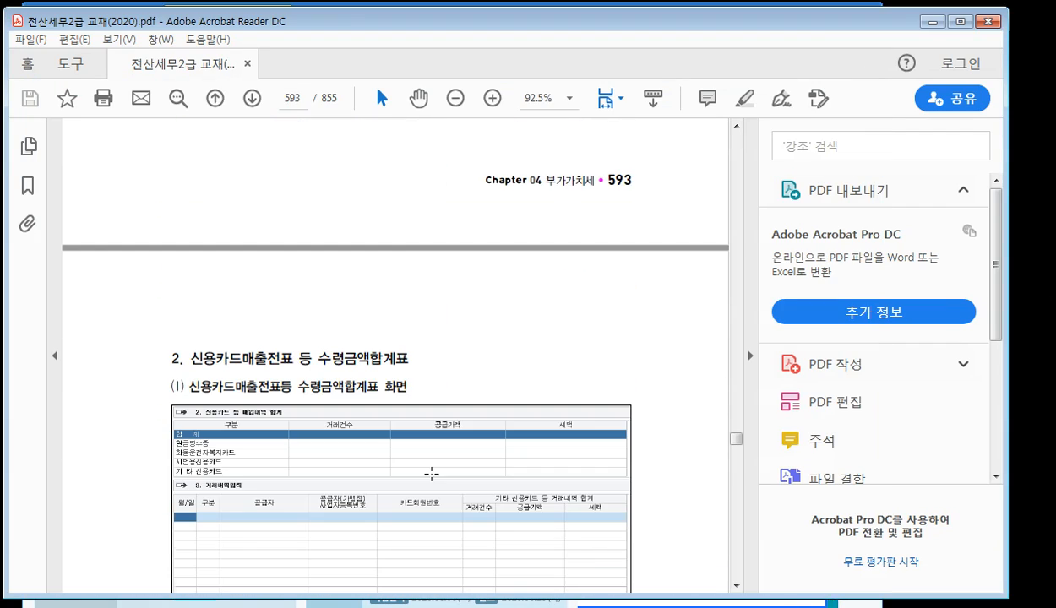
- Read the textbook's 신용카드매출전표등 수령금액합계표 section and its practice question on page 594, comparing the listed suppliers' business types and purchase details
scroll(441, 434, down, 2)
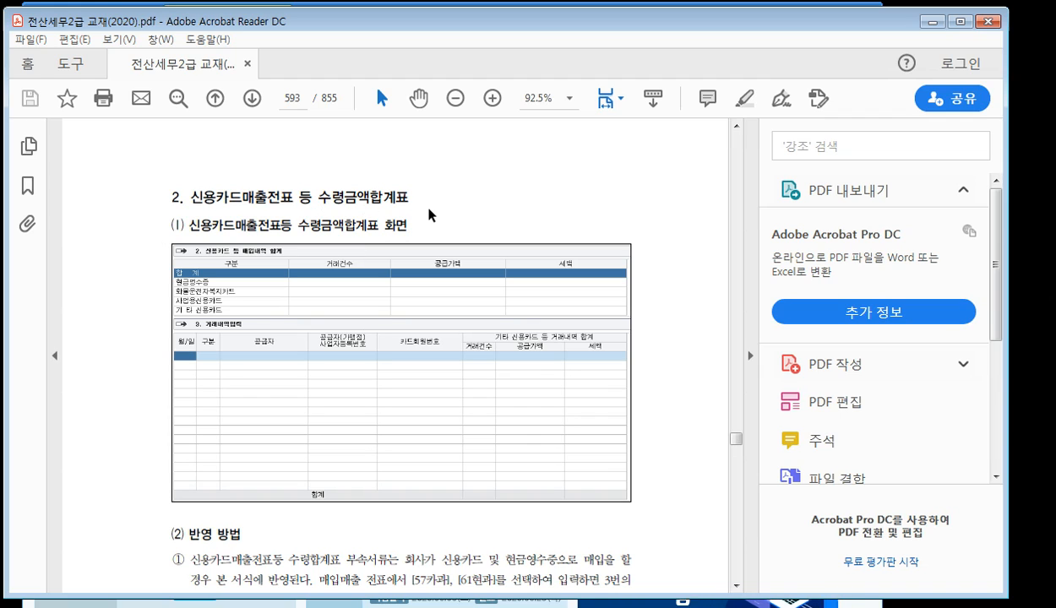
scroll(431, 214, down, 1)
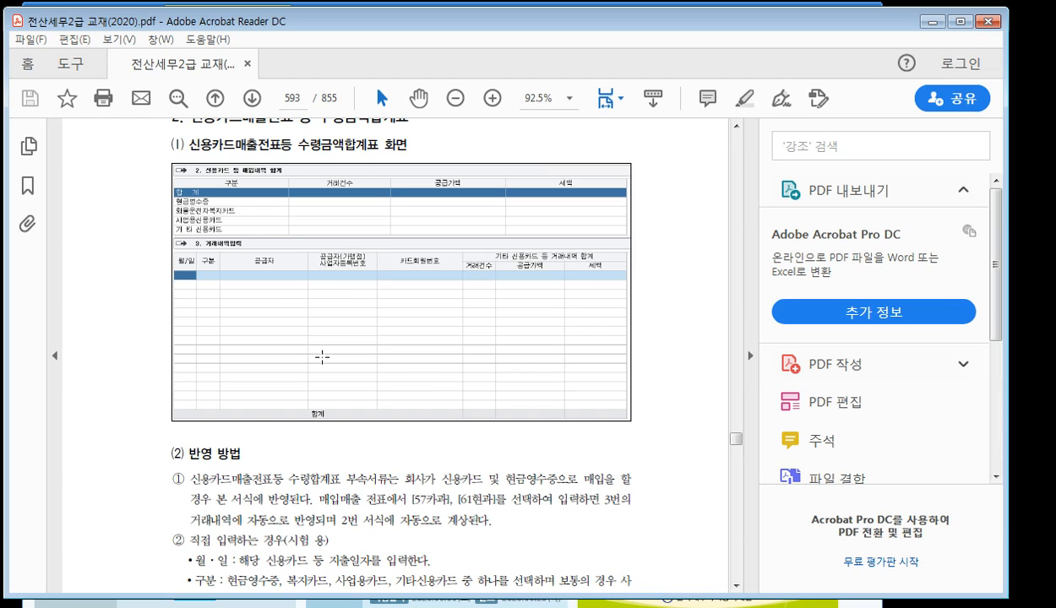
scroll(321, 411, down, 3)
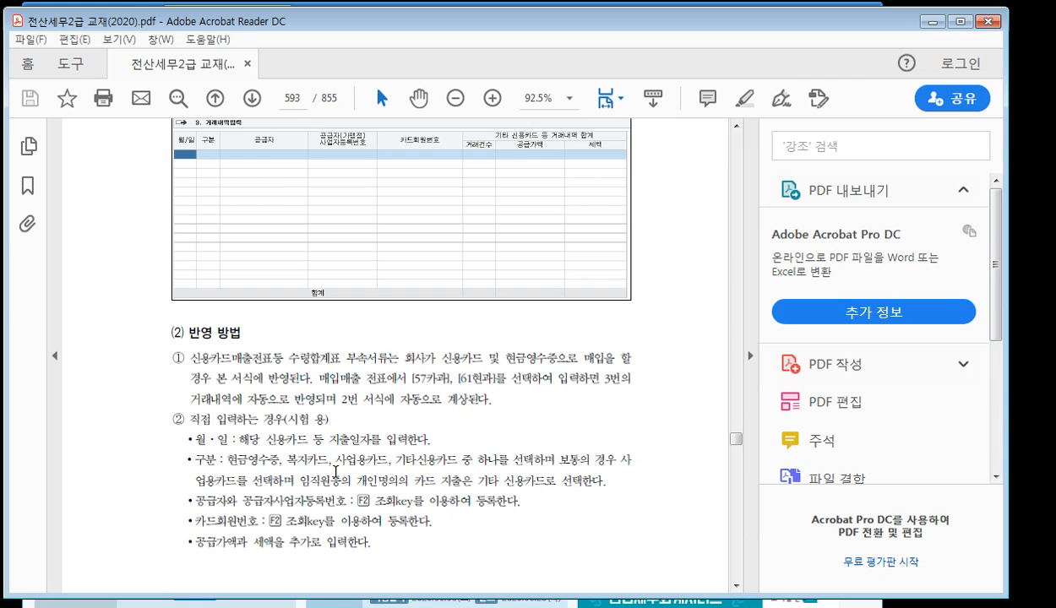
scroll(336, 473, down, 10)
scroll(333, 466, down, 4)
scroll(374, 394, down, 2)
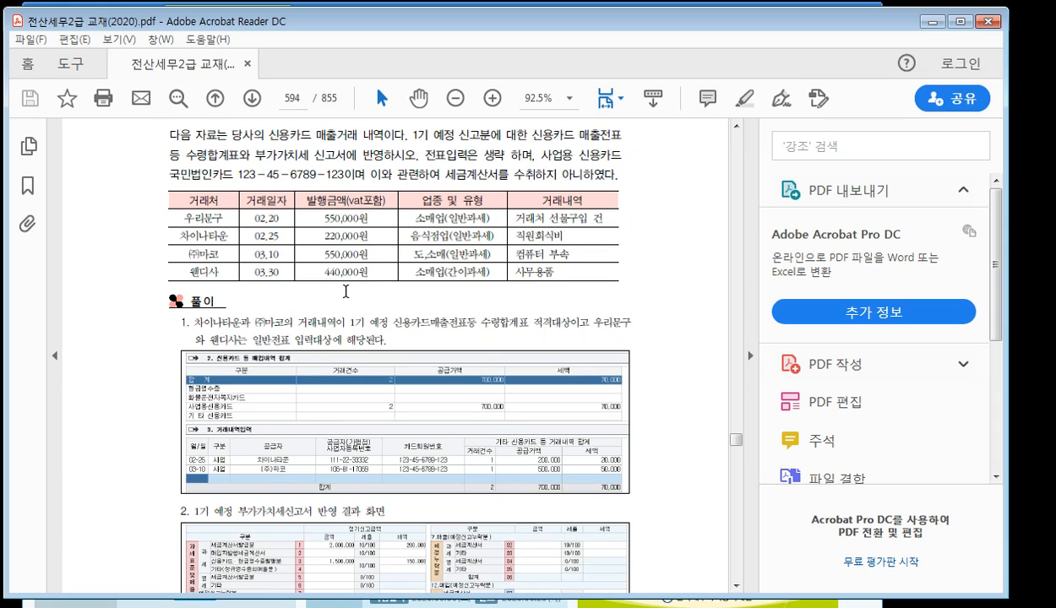
scroll(357, 292, up, 1)
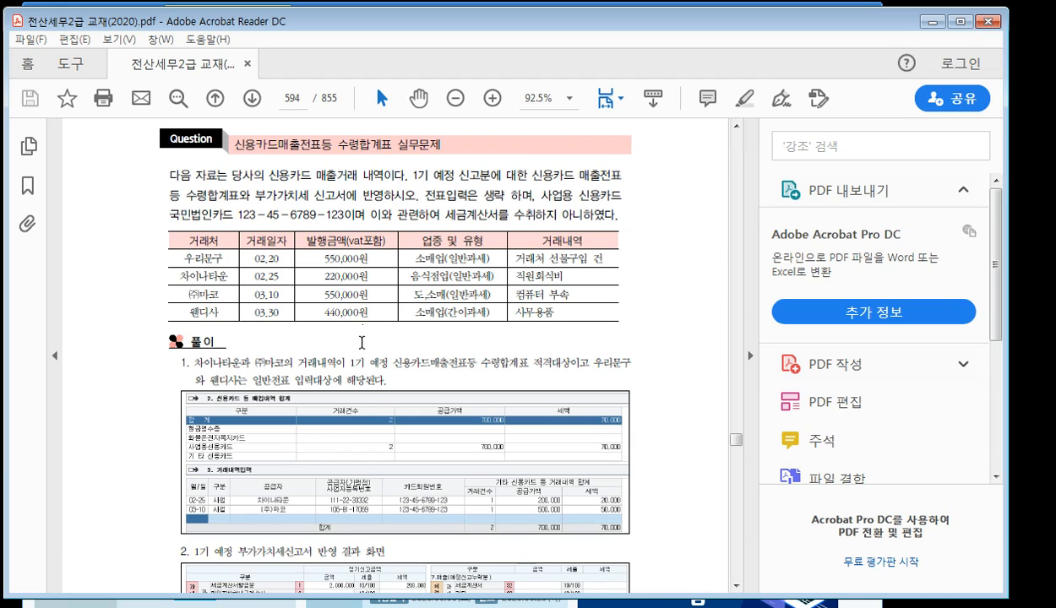
scroll(382, 419, down, 1)
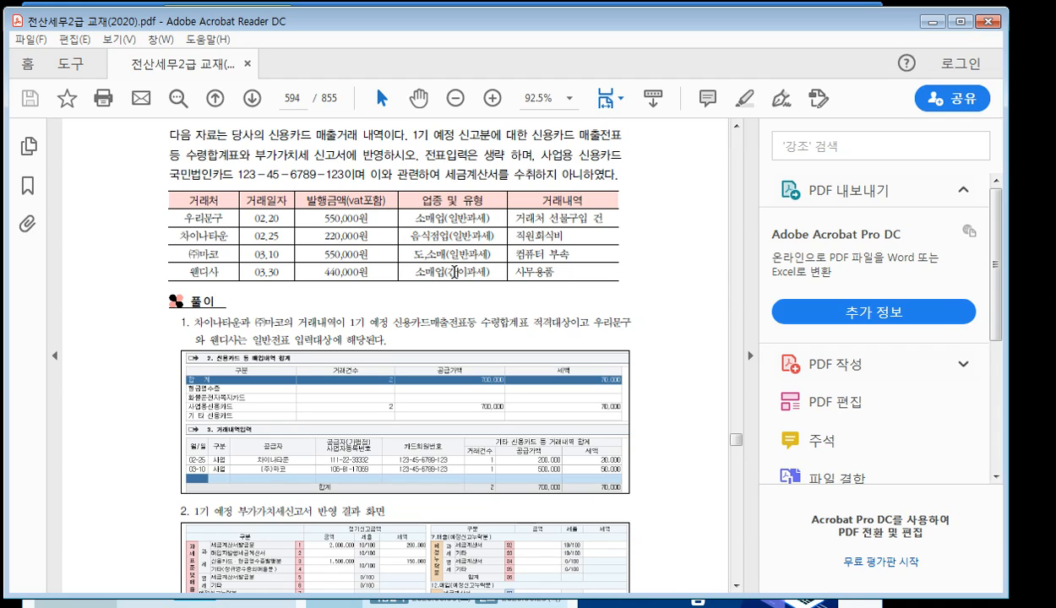
drag(426, 271, 469, 275)
click(426, 273)
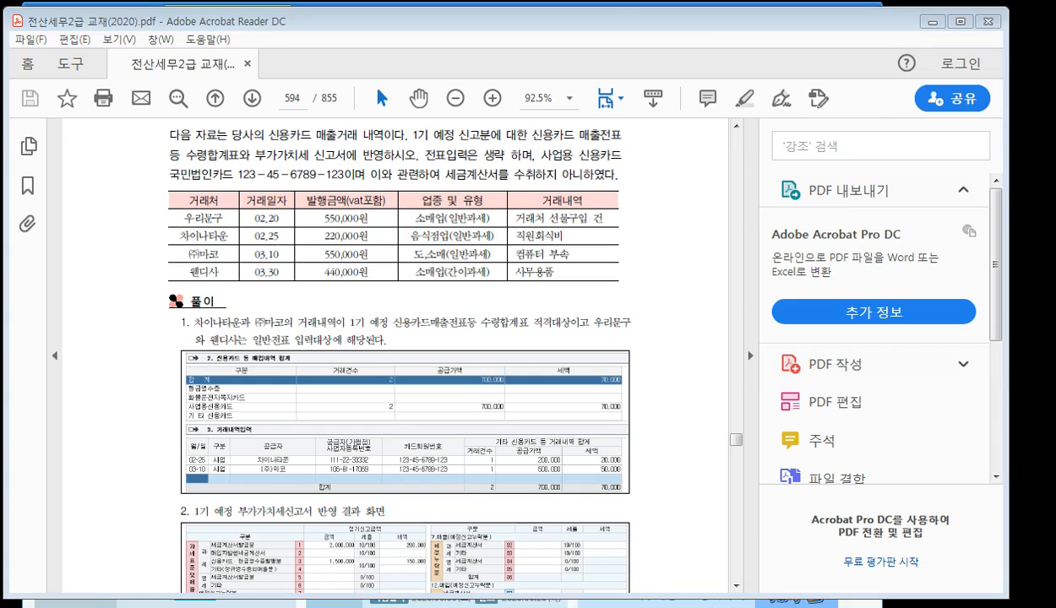
- Switch to the 매입매출전표입력 window and start a slip for January 25 with VAT type 57.카과
key(alt+Tab)
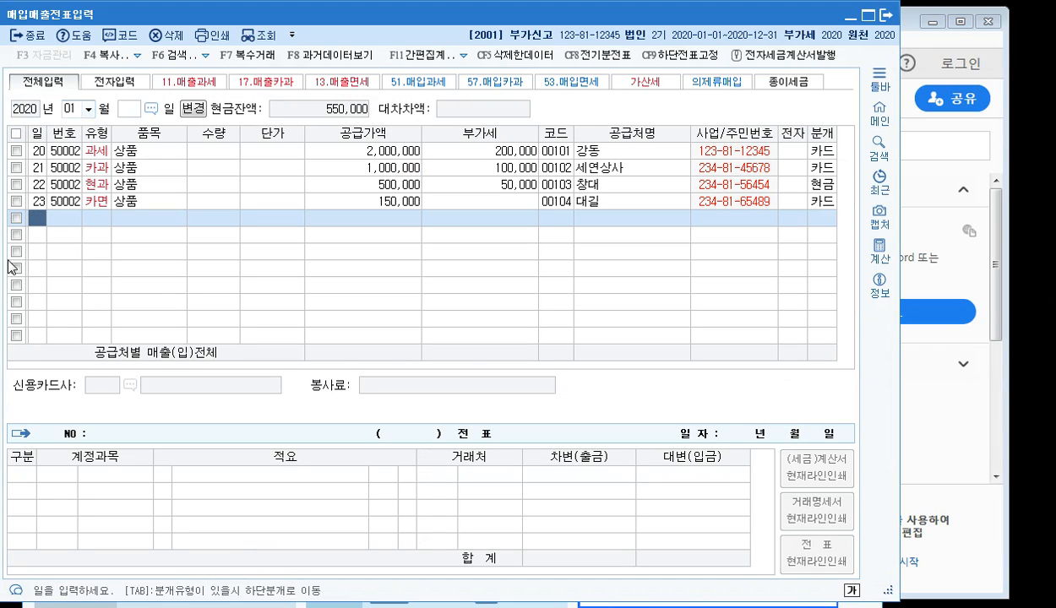
text(25)
key(Return)
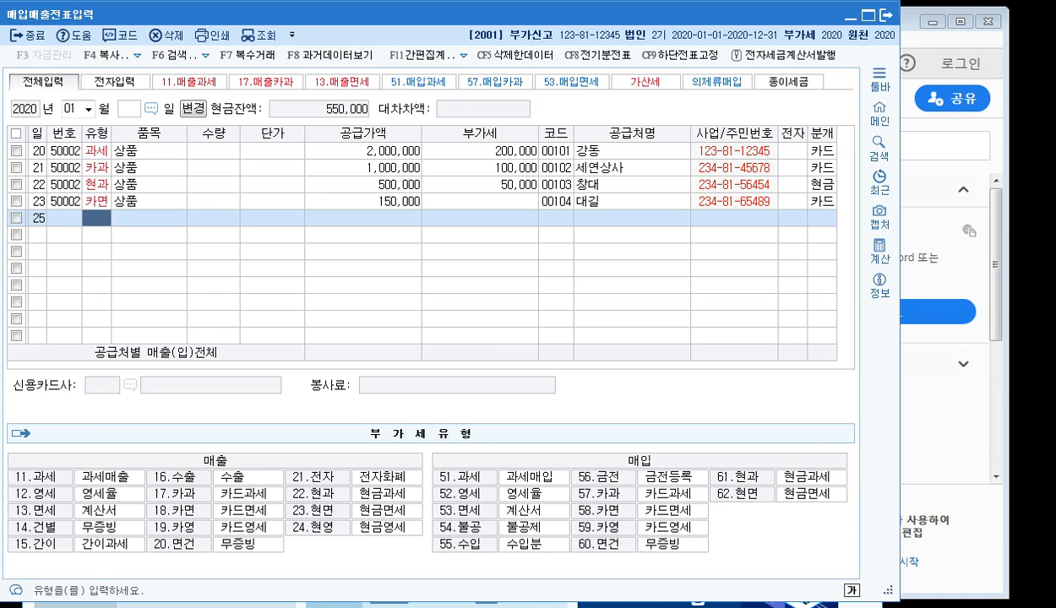
key(alt+Tab)
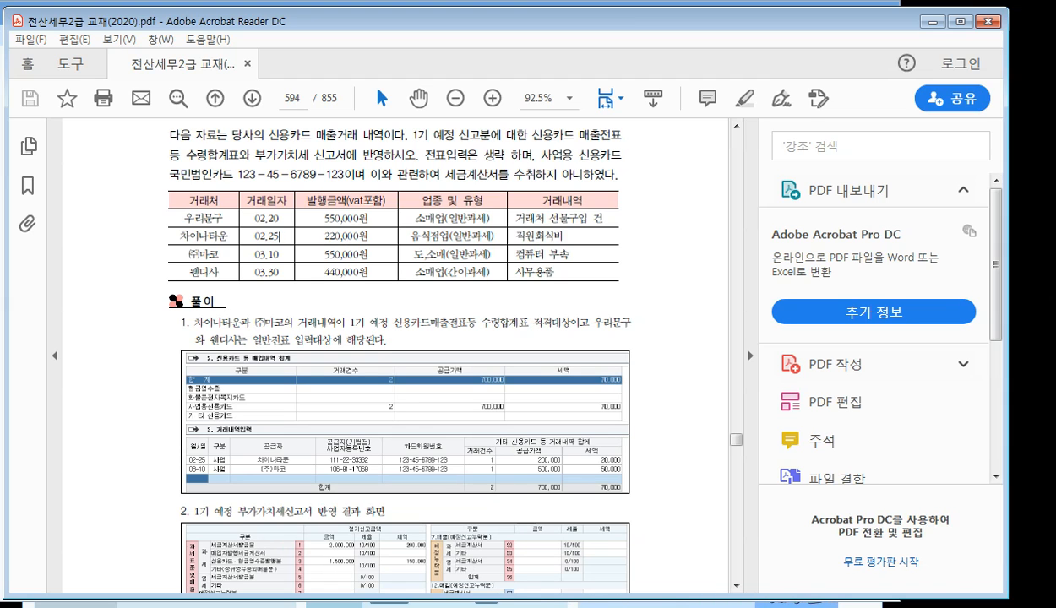
click(650, 603)
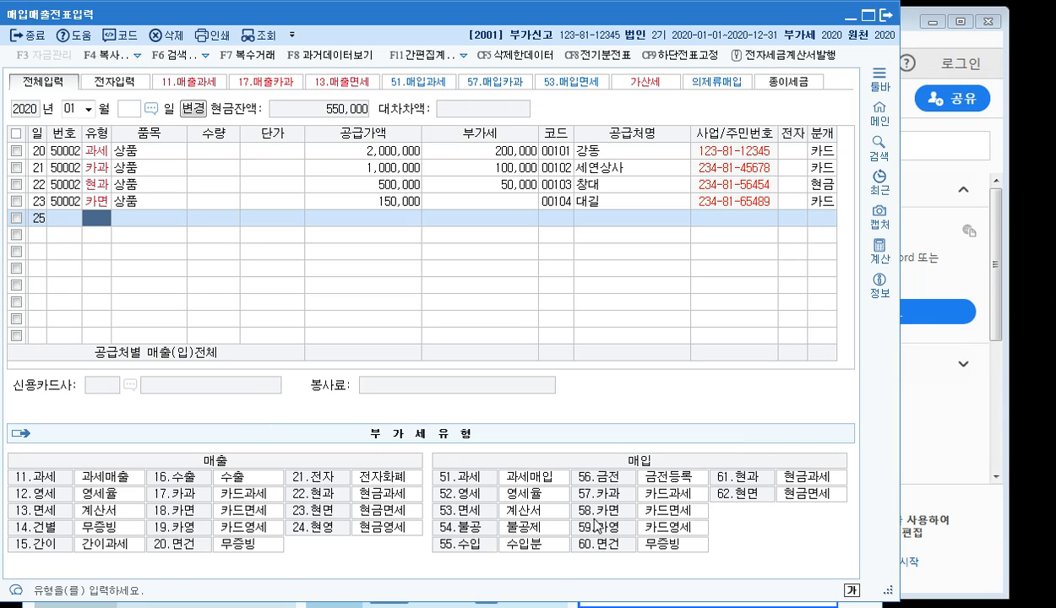
text(57)
key(Return)
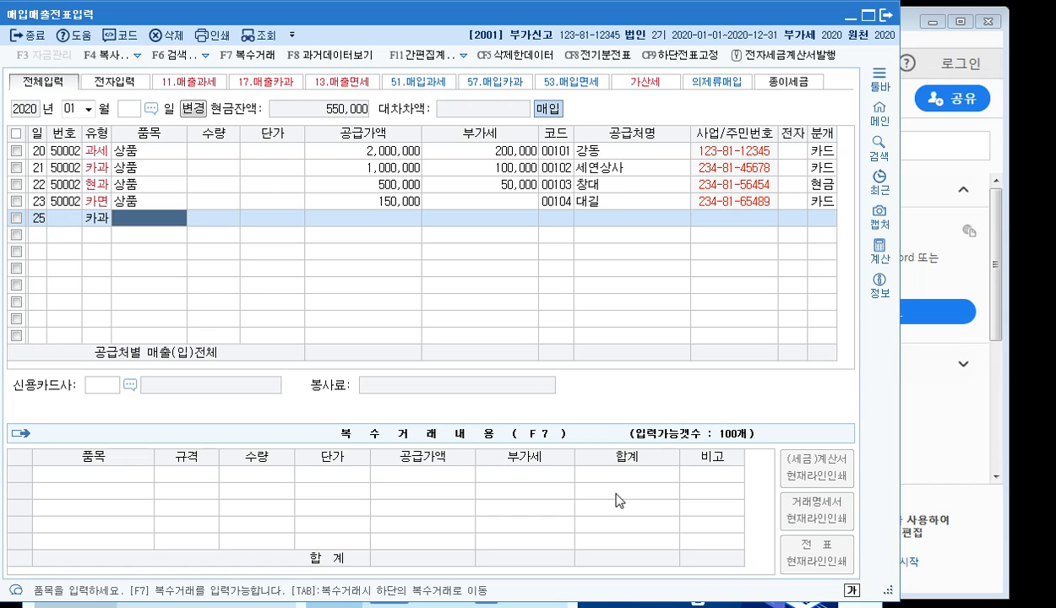
- Enter 복리후생비 as the January 25 slip's item, leaving the quantity and unit price blank
text(복링ㅅ)
key(BackSpace)
key(BackSpace)
text(리ㅎ)
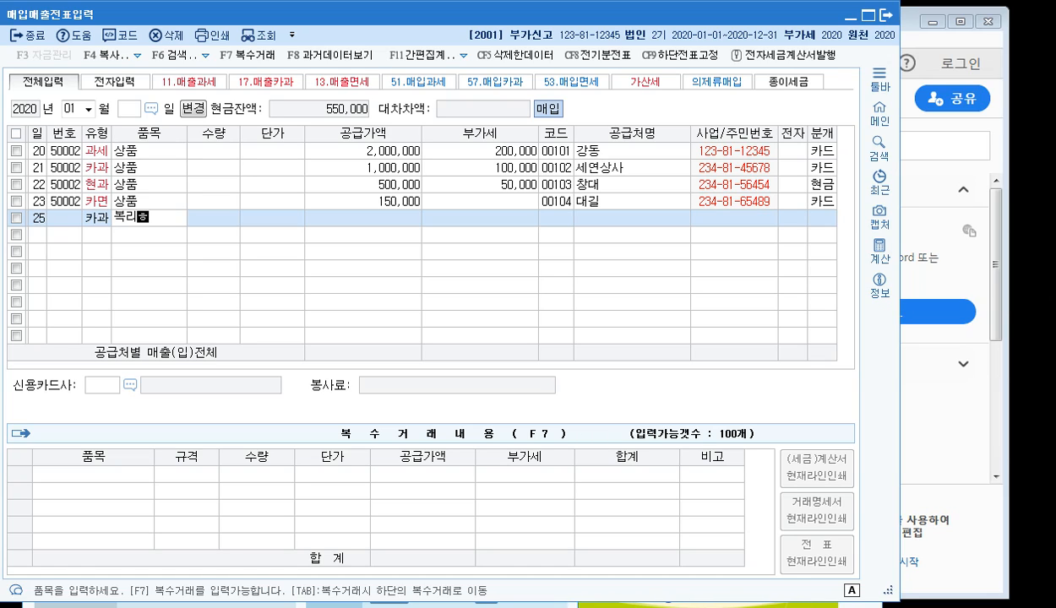
text(생ㅂㅣ)
key(Return)
key(Return)
key(Return)
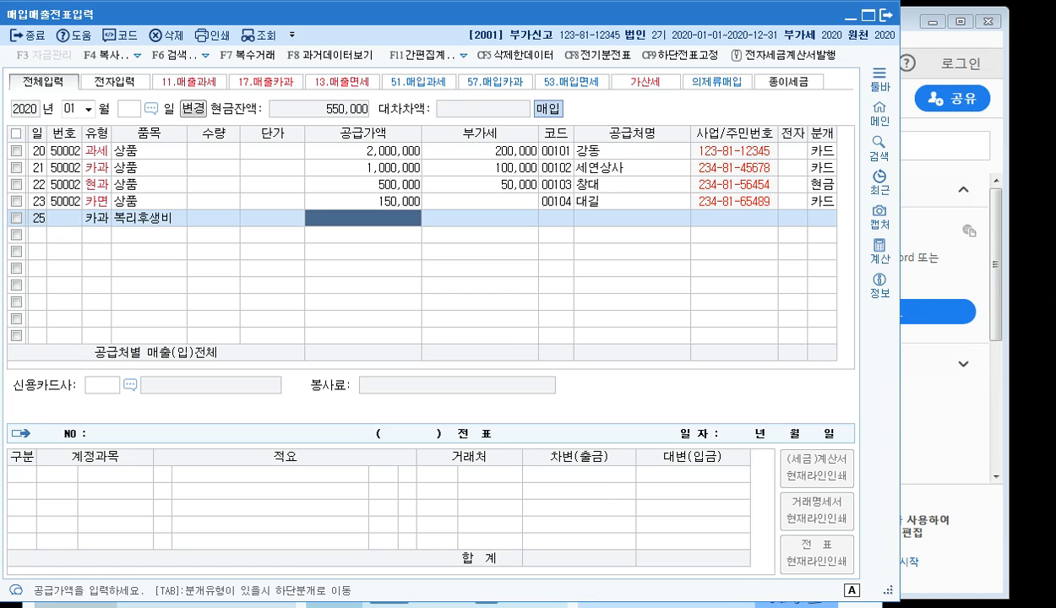
- Check the 차이나타운 amount in the textbook PDF and enter 220,000 as the January 25 slip's 공급가액
key(alt+Tab)
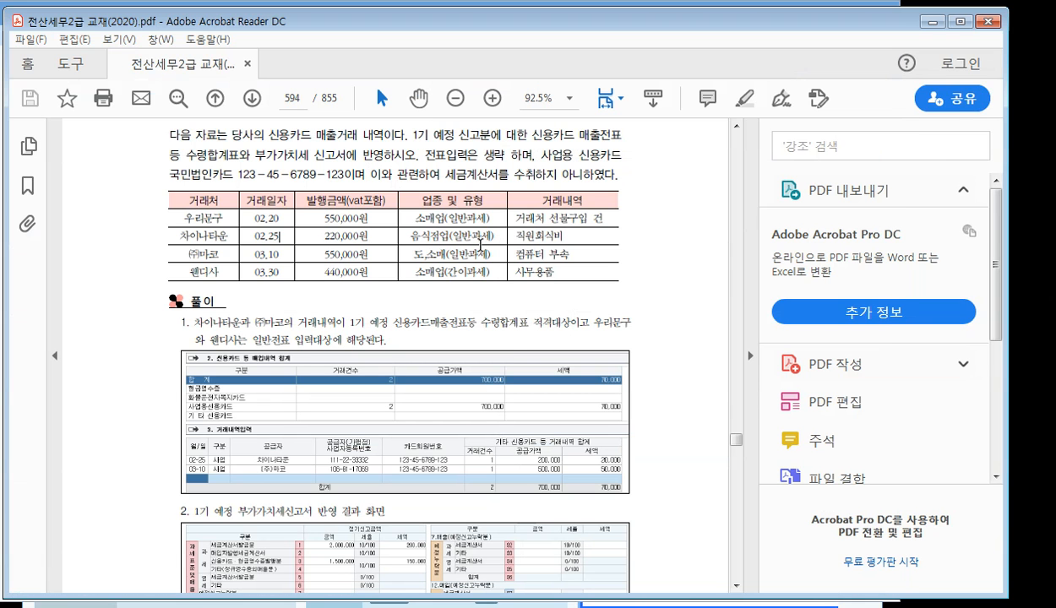
click(657, 590)
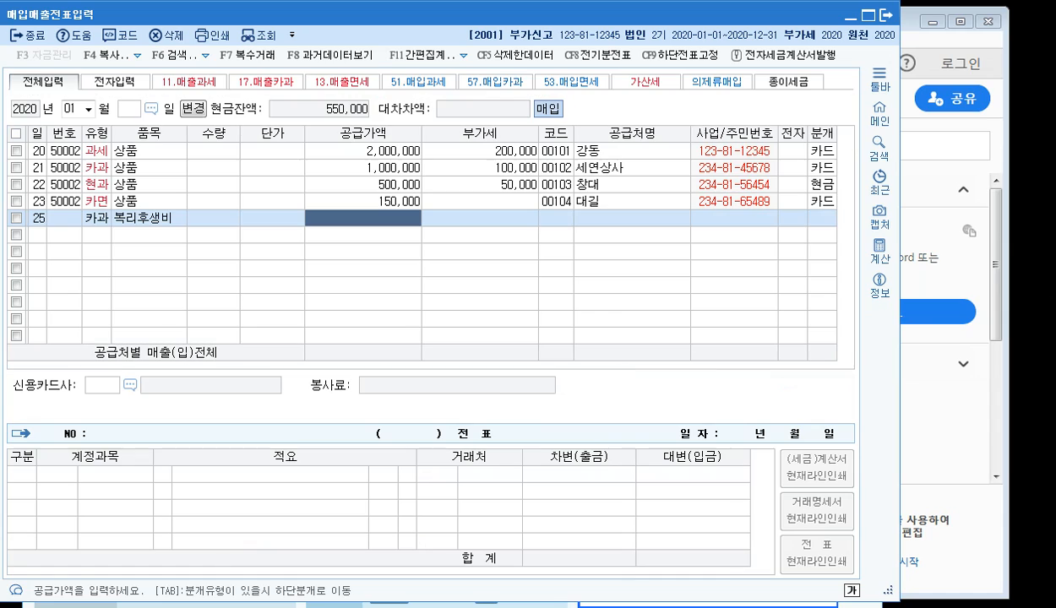
text(220,000)
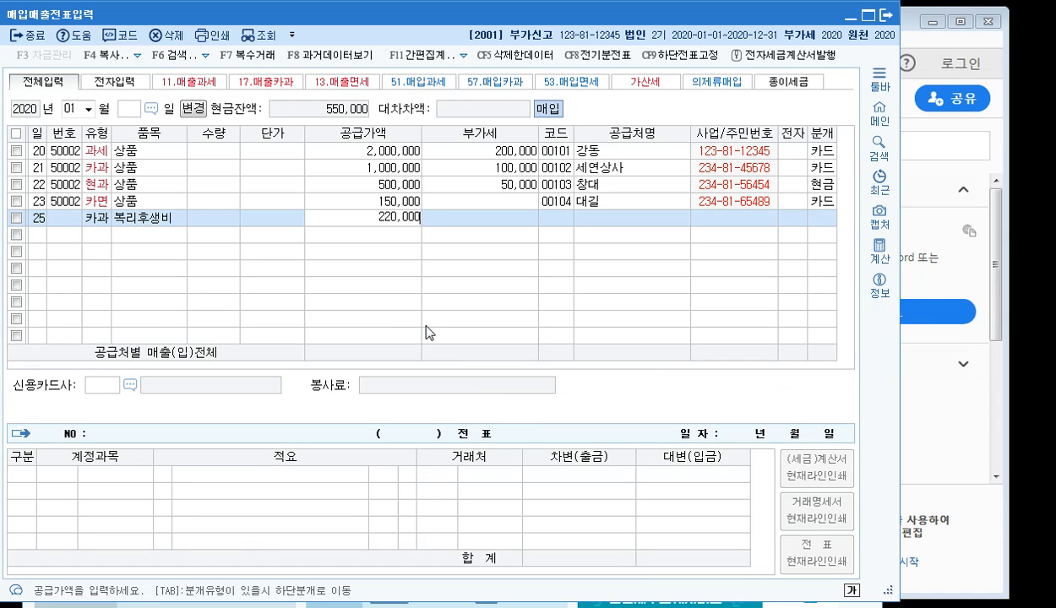
key(Return)
key(Return)
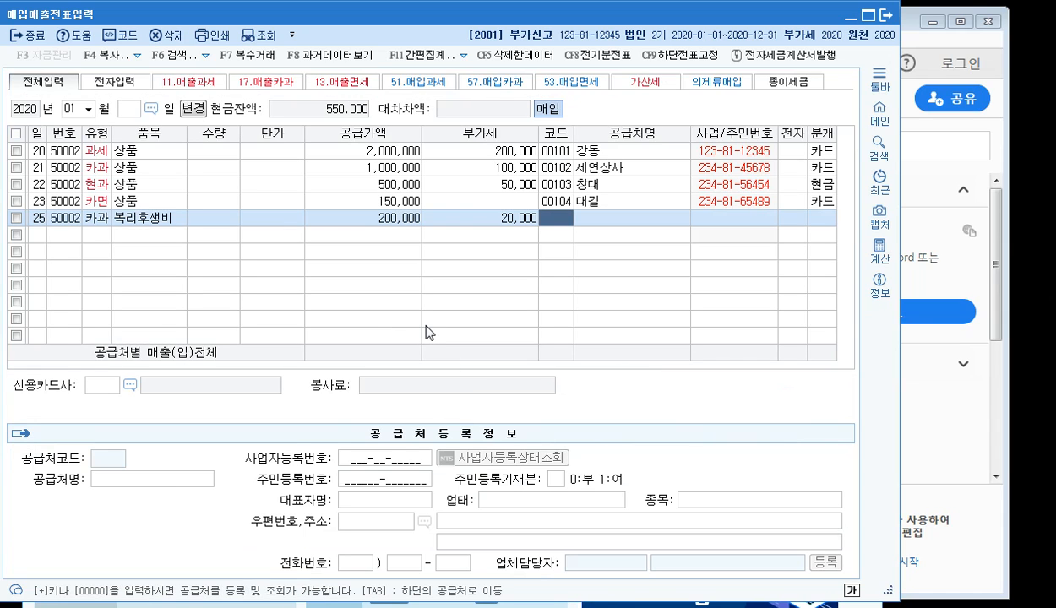
- Look up and assign 차이나타운 as the January 25 slip's supplier and 신한카드 as its credit card company
text(차이)
key(Return)
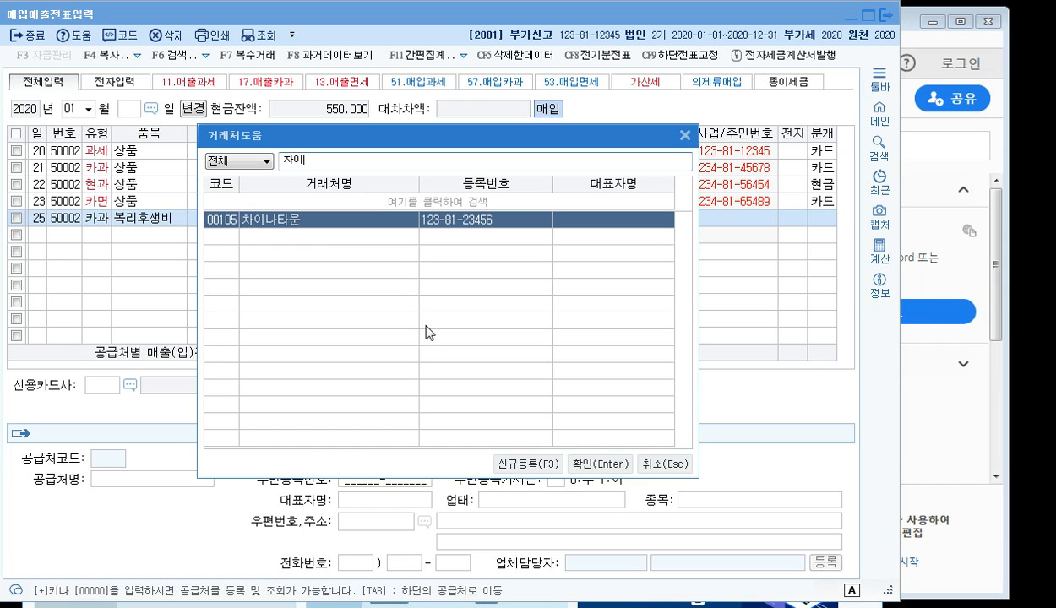
text(ㅏ)
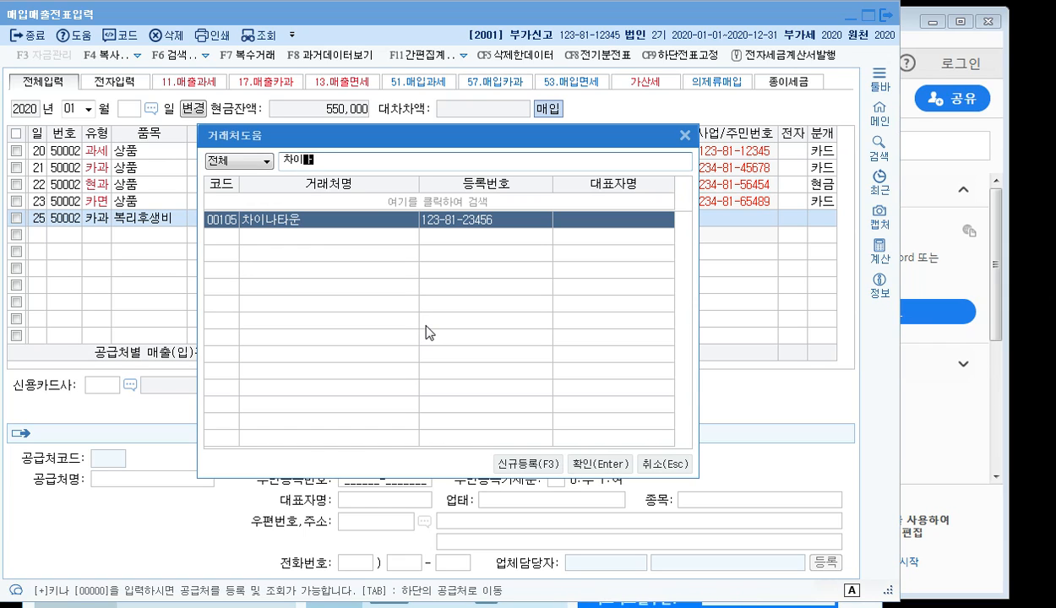
key(Return)
key(Return)
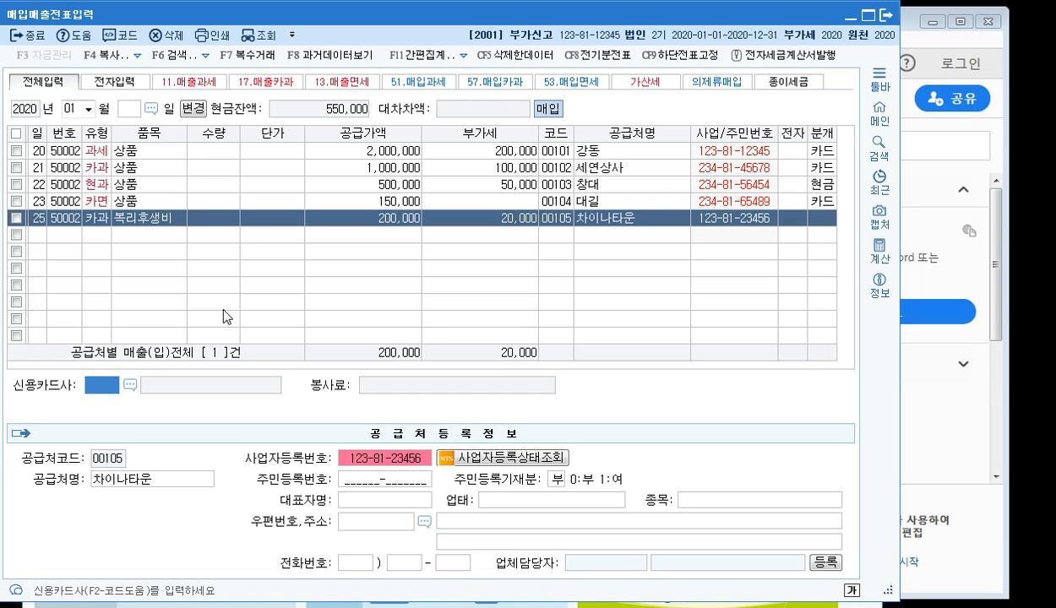
click(130, 384)
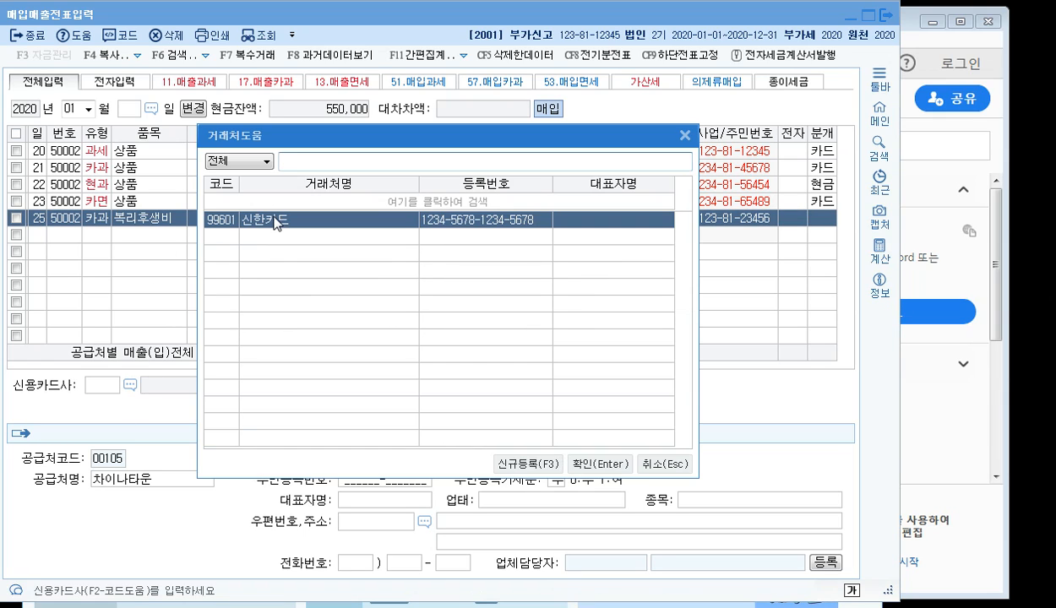
click(597, 464)
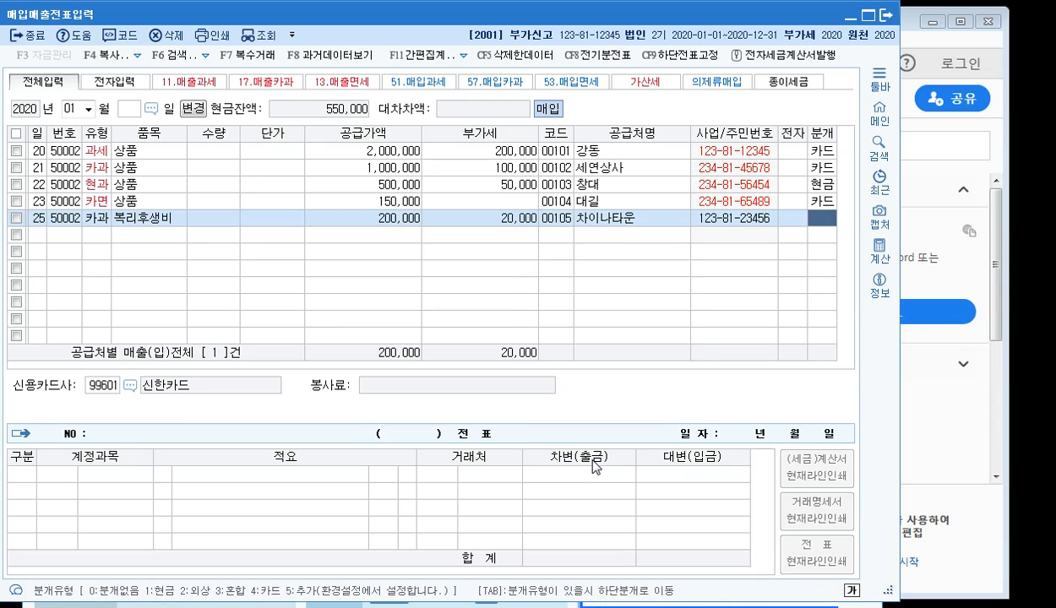
- Set the journal type to 카드, change the 상품 debit account to 0811 복리후생비 (판매관리비), and complete the January 25 slip
text(4)
key(Return)
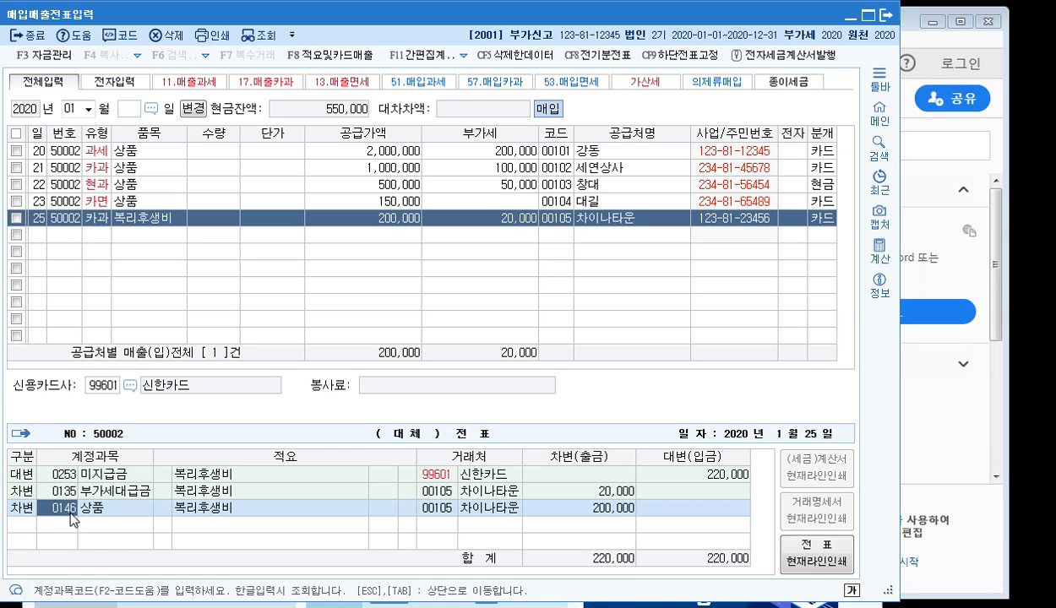
text(복리)
key(Return)
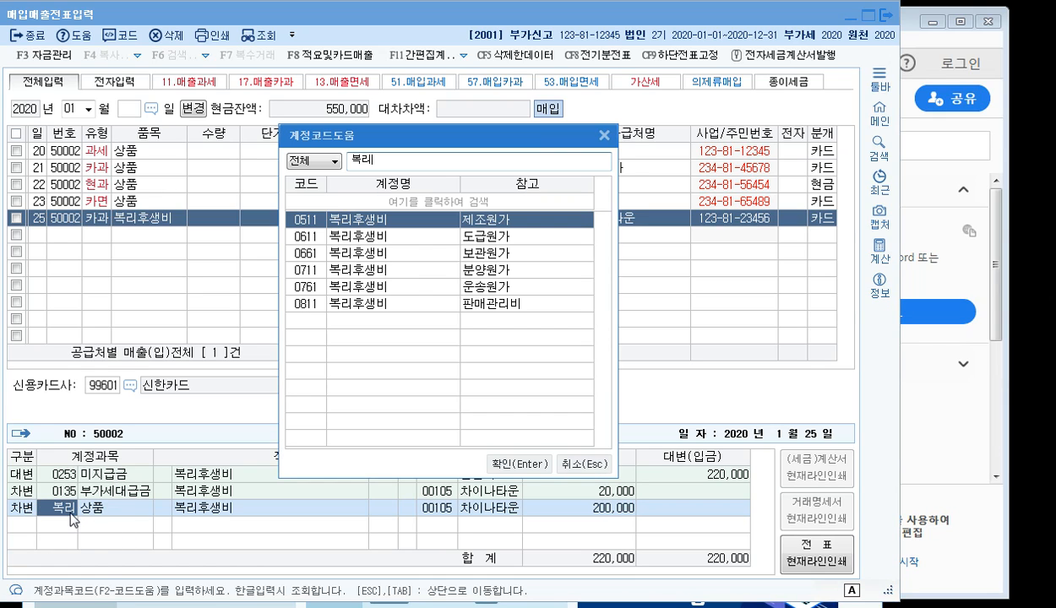
key(Down)
key(Down)
key(Down)
key(Down)
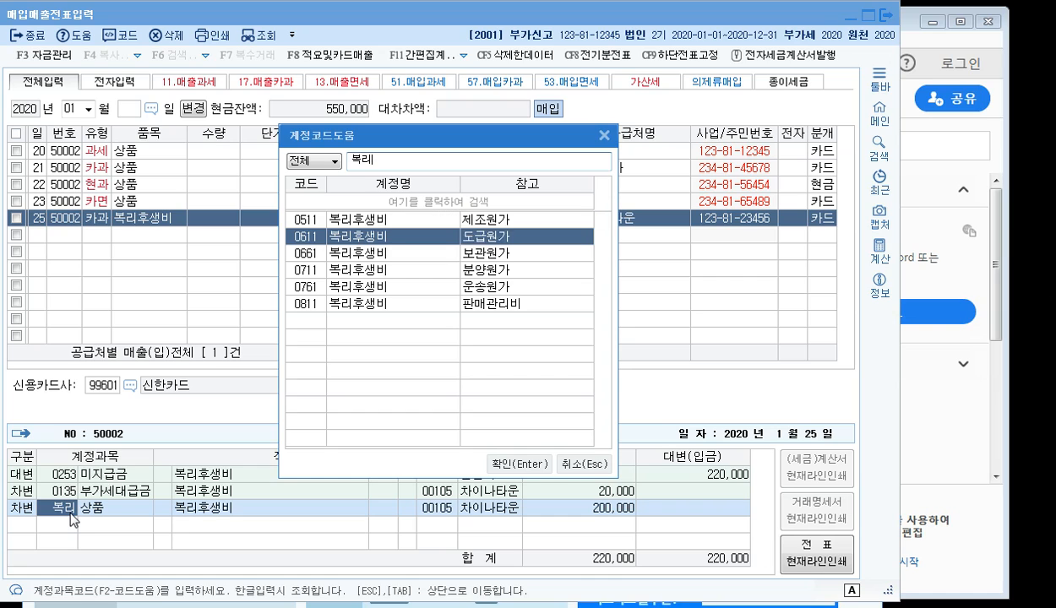
key(Down)
key(Return)
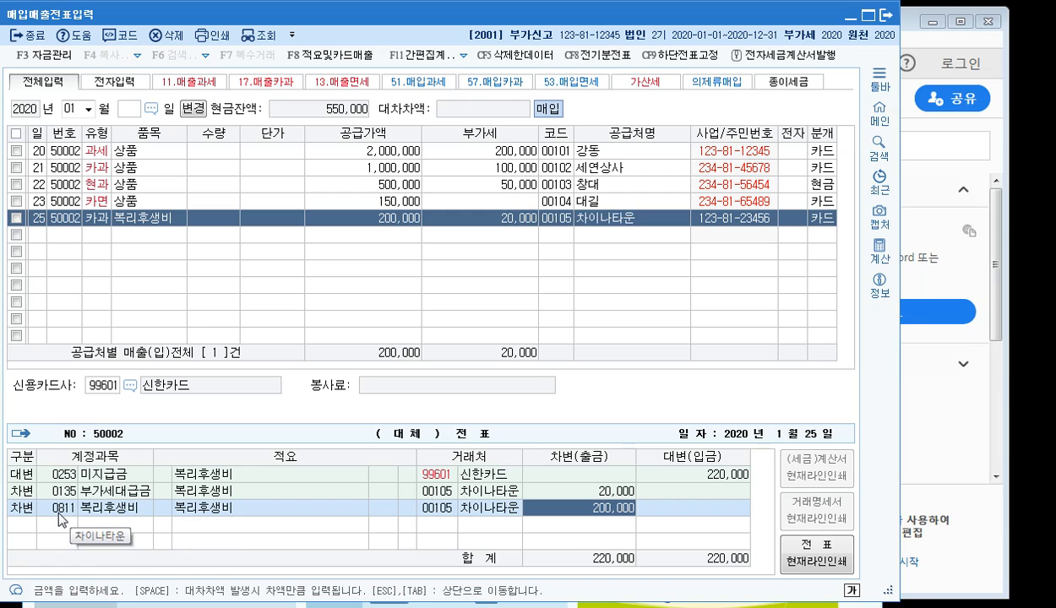
key(Return)
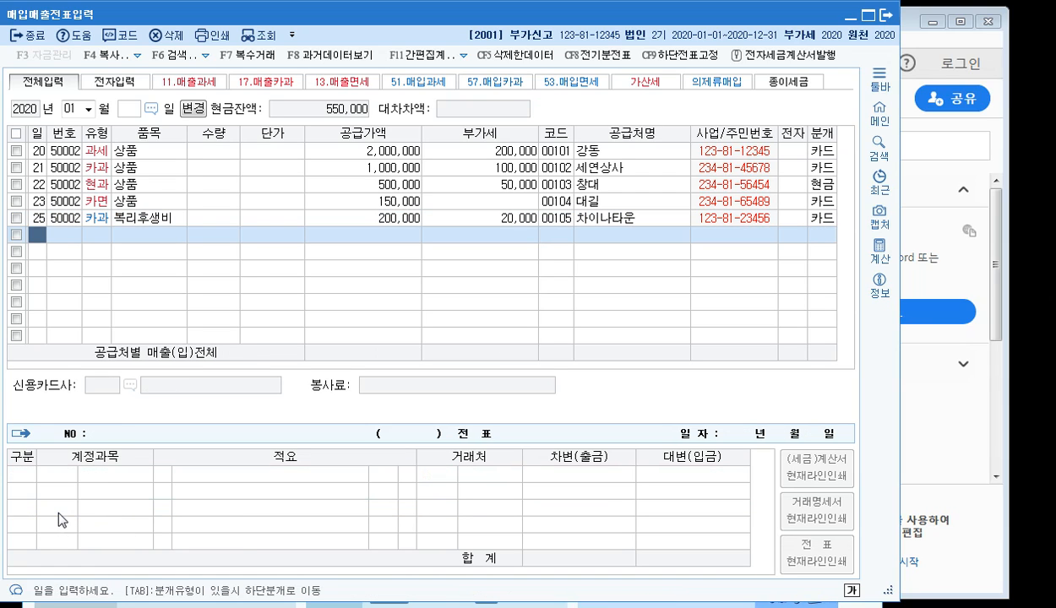
- Start another slip for January 26 with VAT type 57.카과, checking the ㈜마코 purchase in the textbook PDF
click(156, 220)
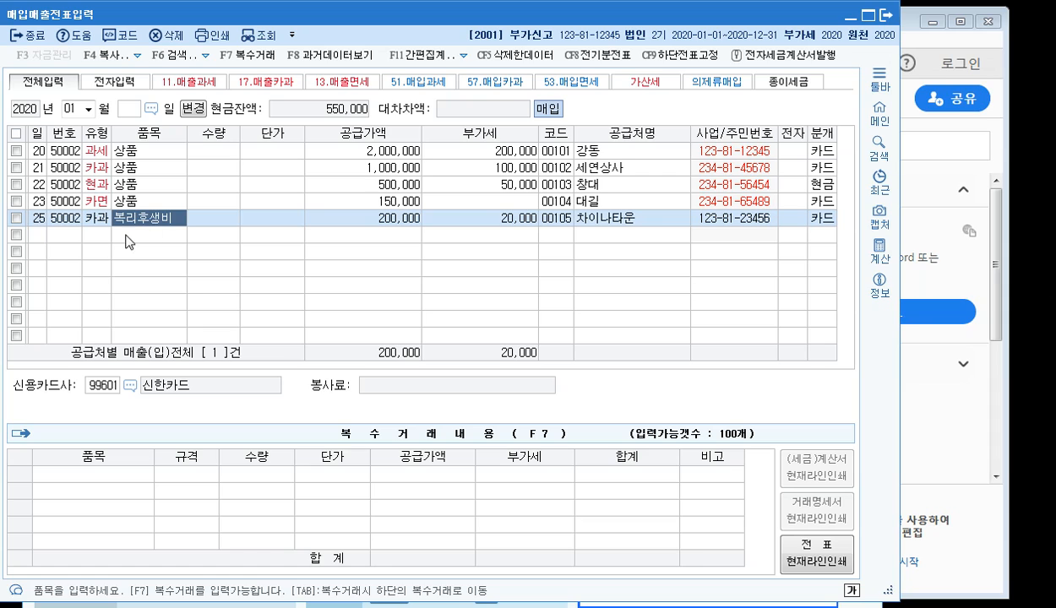
click(51, 233)
text(2)
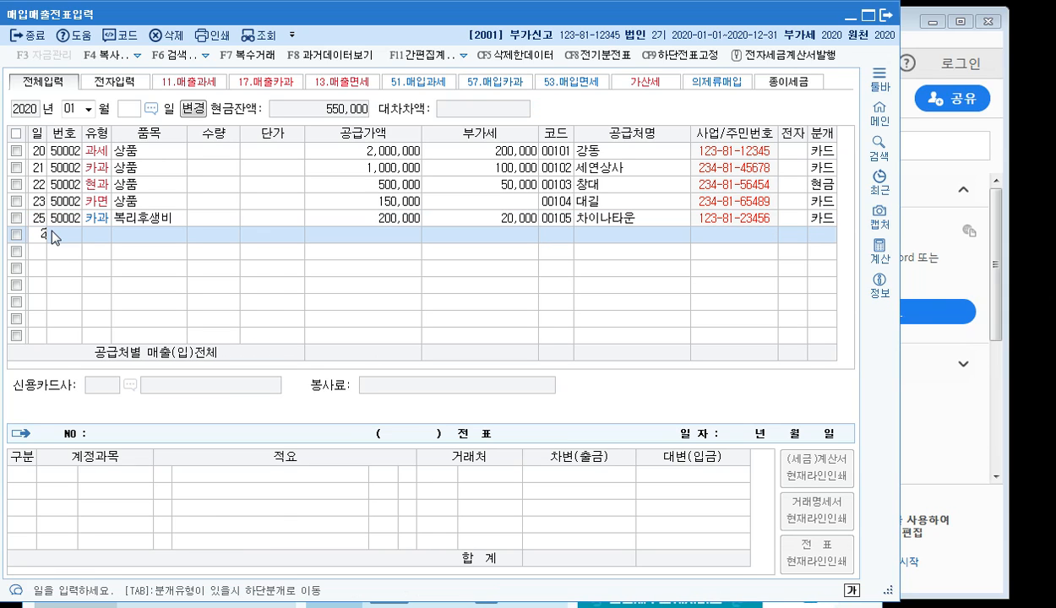
text(6)
key(Return)
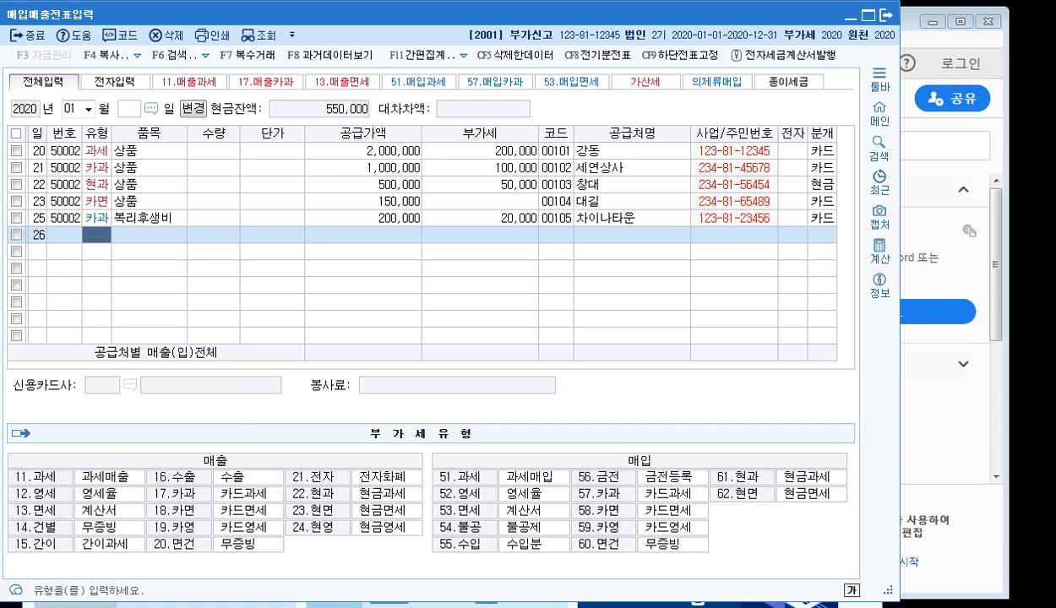
click(505, 588)
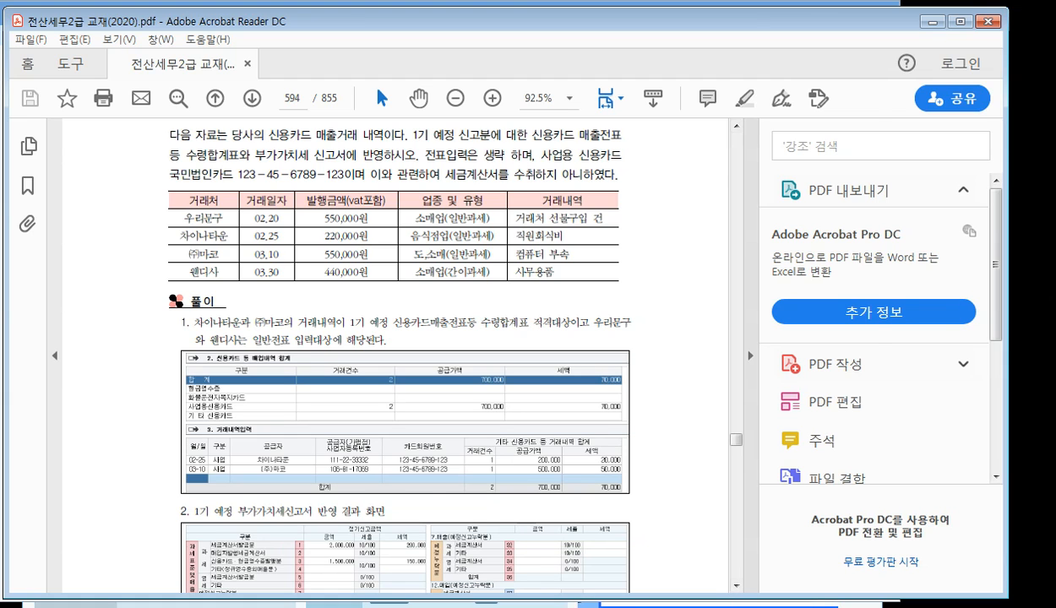
click(658, 601)
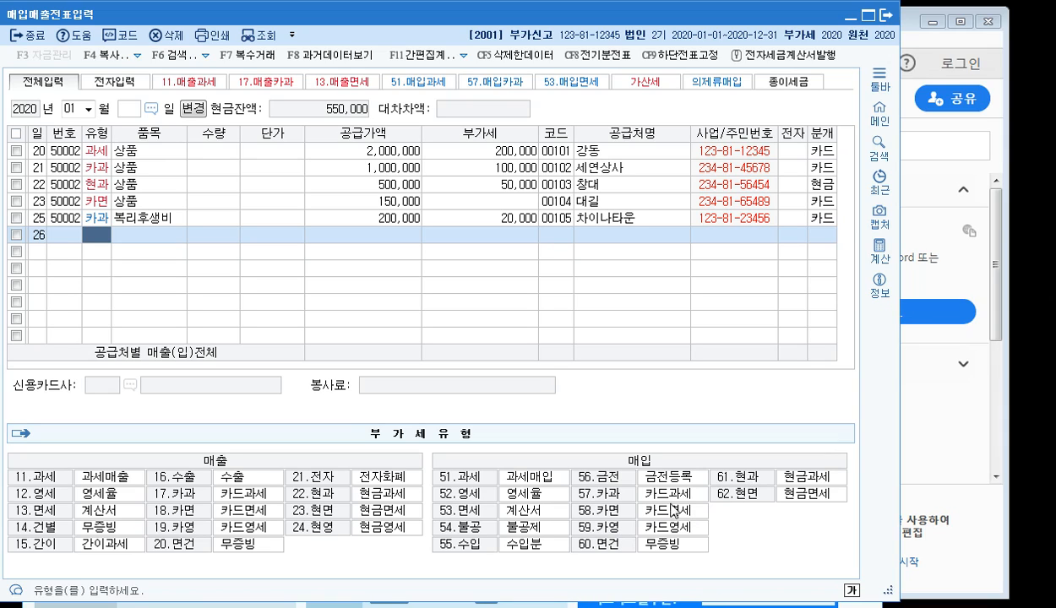
click(599, 494)
- Enter 부품 as the January 26 slip's item and 550,000 as its 공급가액
text(부품)
key(Return)
key(Return)
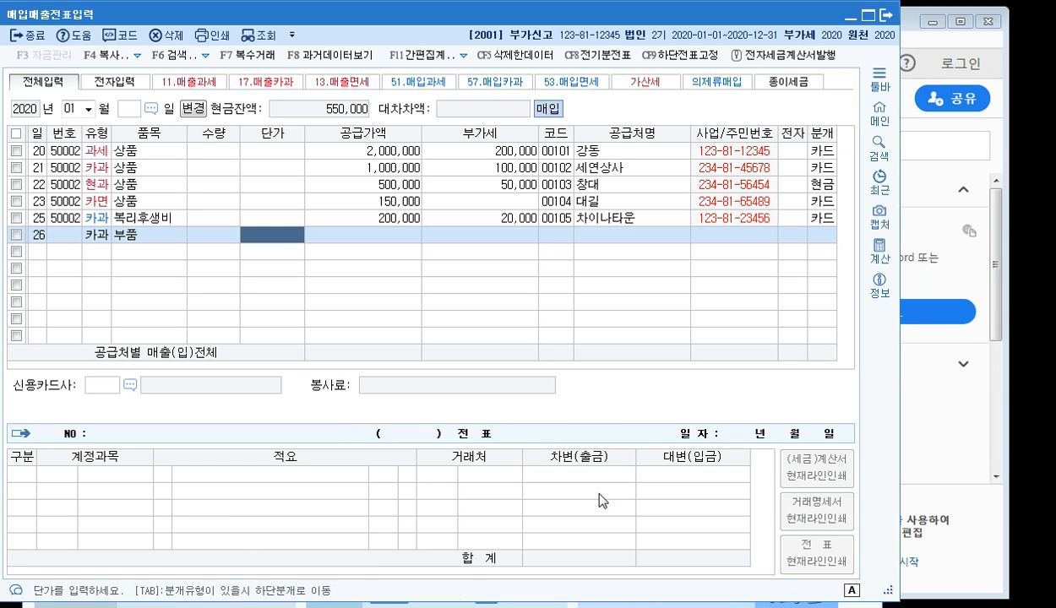
key(Return)
text(5500000)
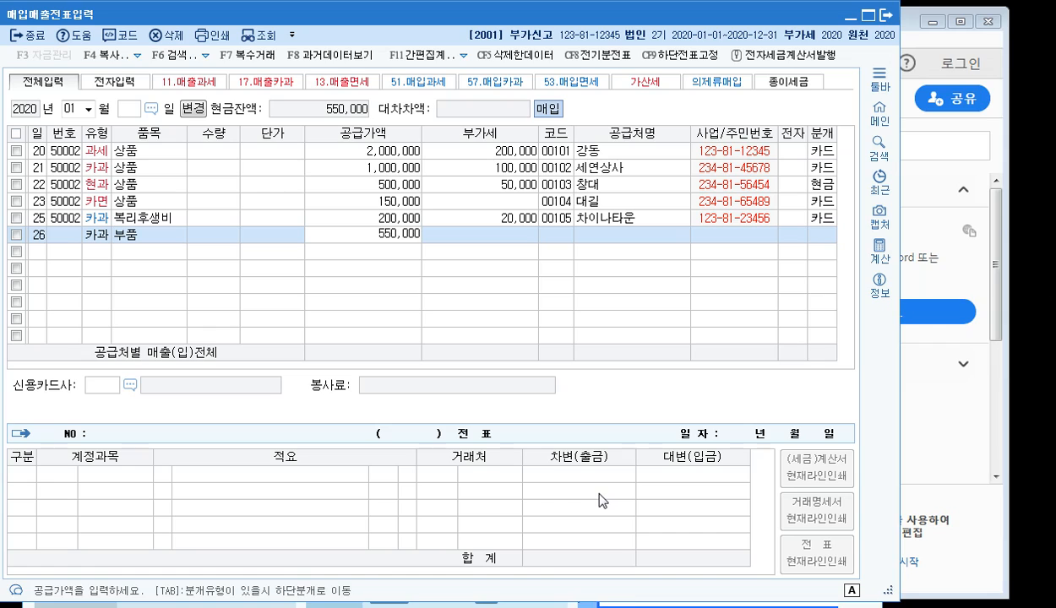
key(Return)
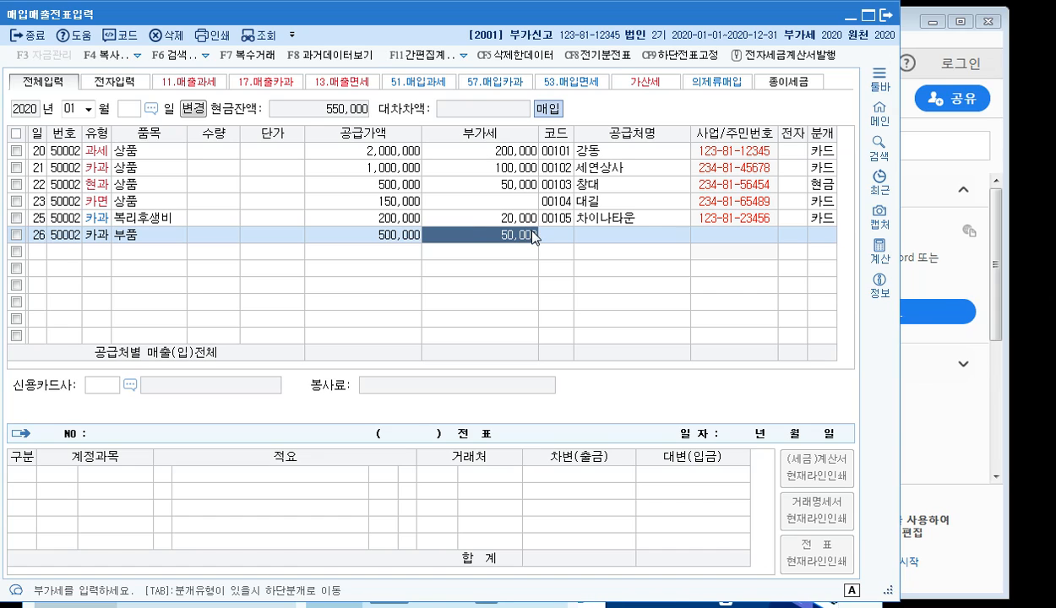
- Look up and assign 마코 as the January 26 slip's supplier
key(Return)
text(마코)
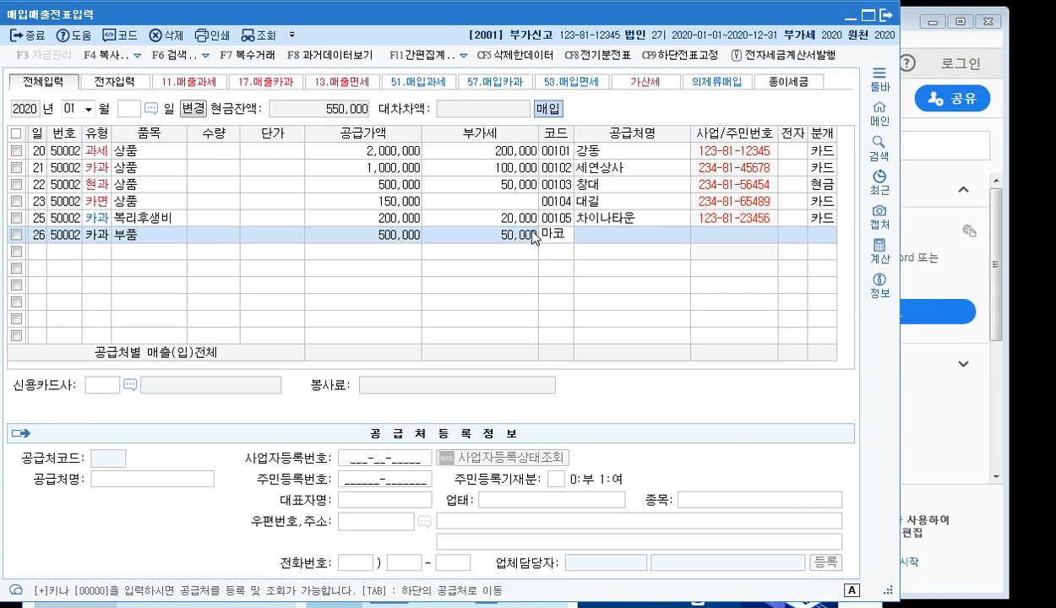
key(Return)
key(Return)
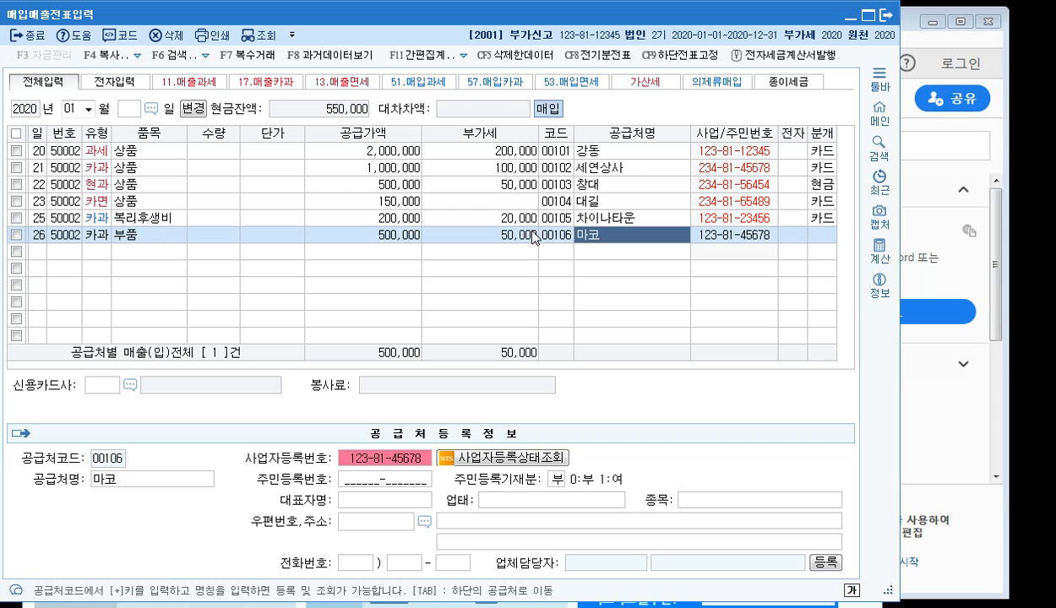
key(Return)
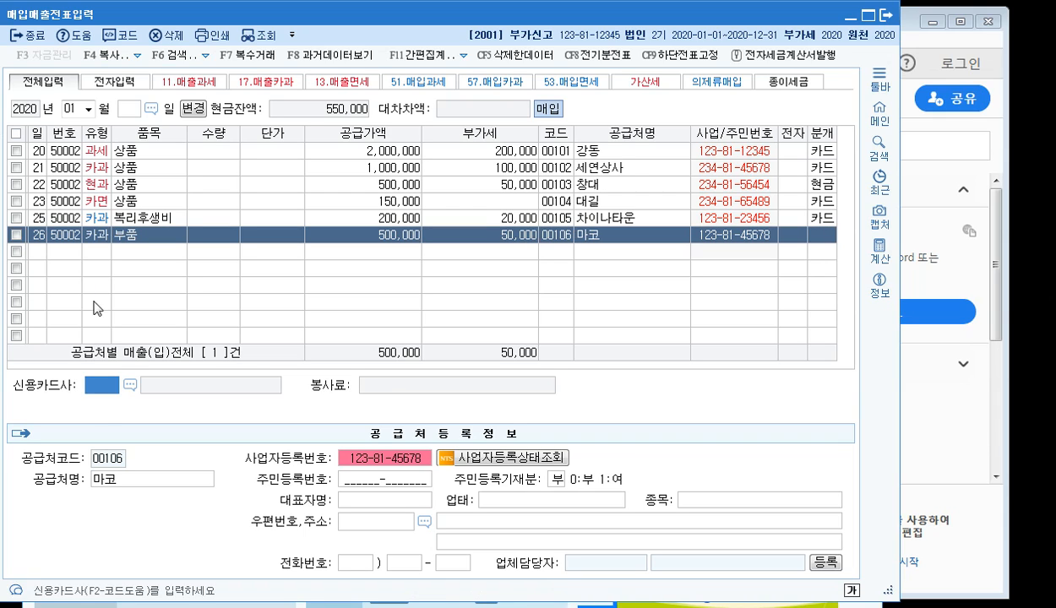
- Assign 신한카드 as the January 26 slip's credit card company and set its journal type to 카드
click(129, 386)
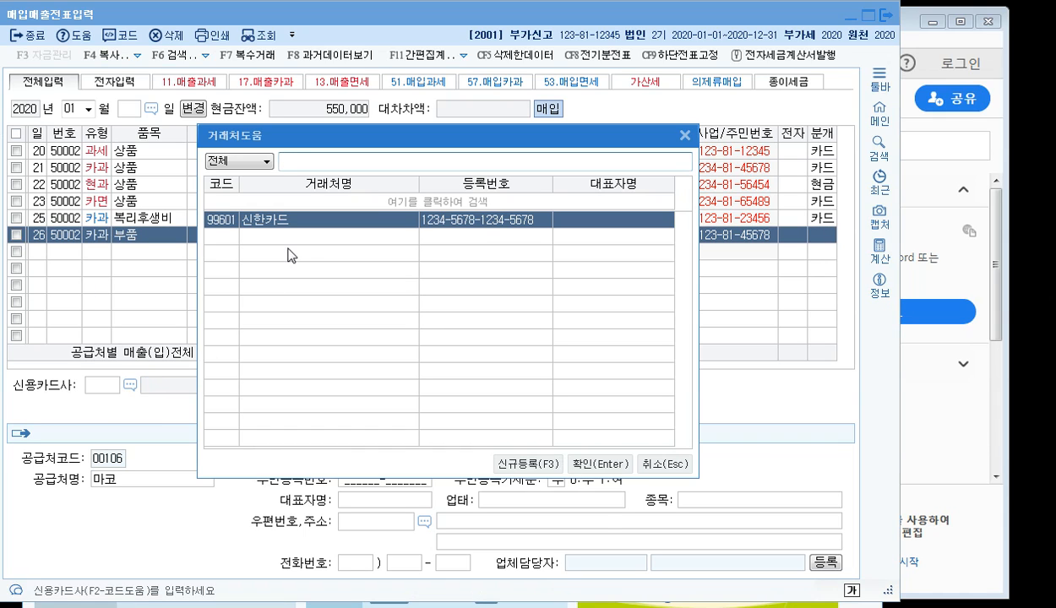
click(600, 466)
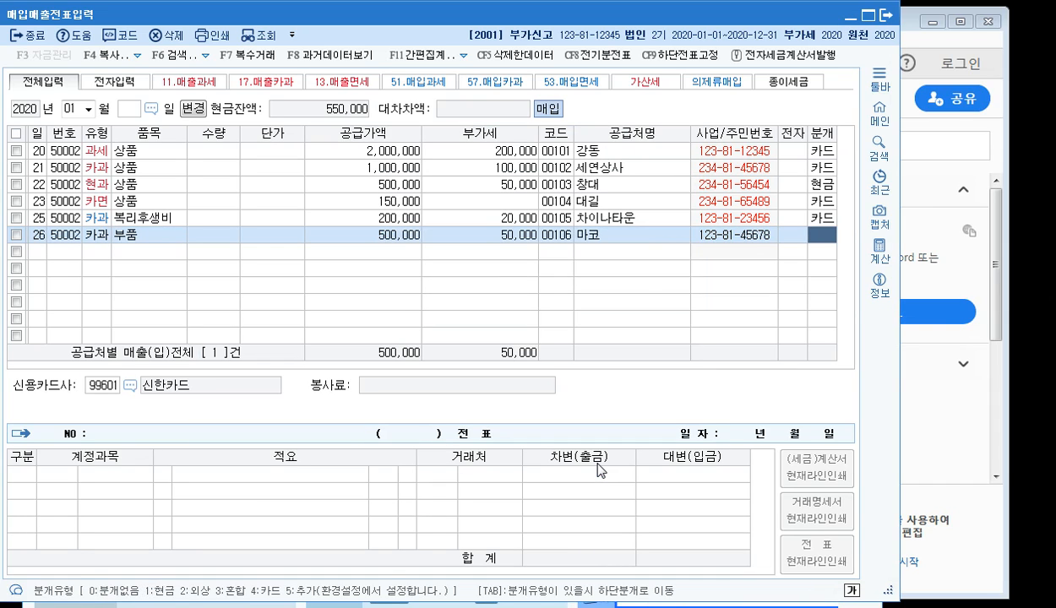
text(4)
key(Return)
- Change the 미지급금 credit account of the January 26 slip to 0153 원재료
text(원)
click(597, 463)
text(재)
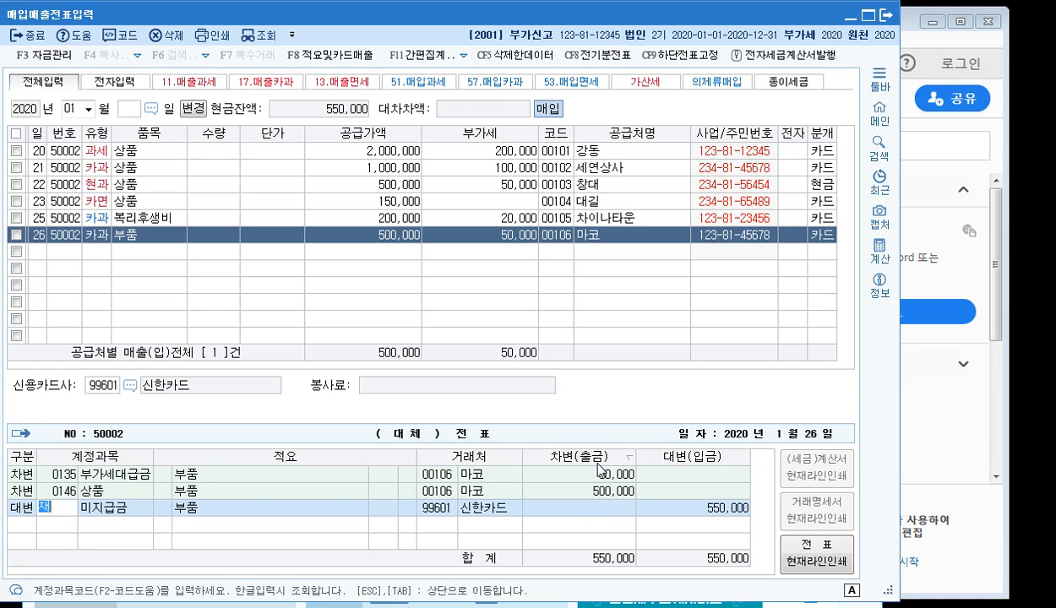
key(BackSpace)
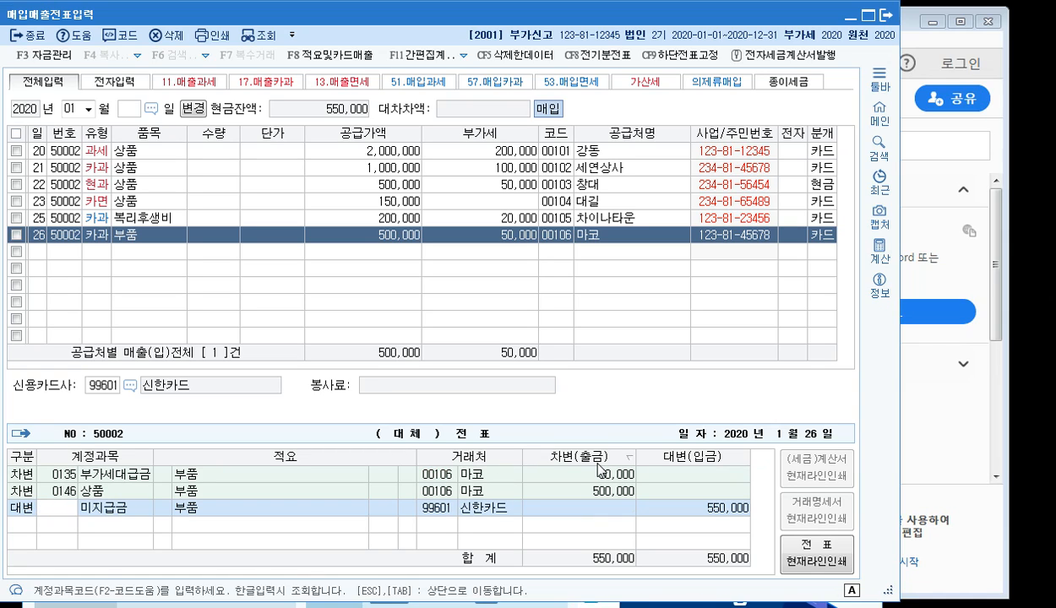
text(원재)
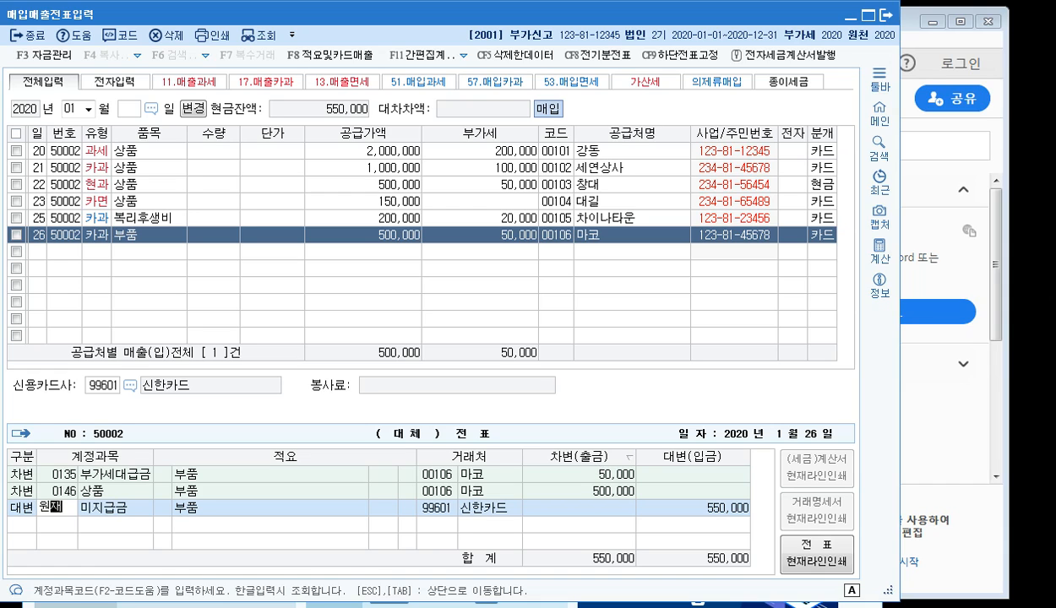
key(Return)
key(Return)
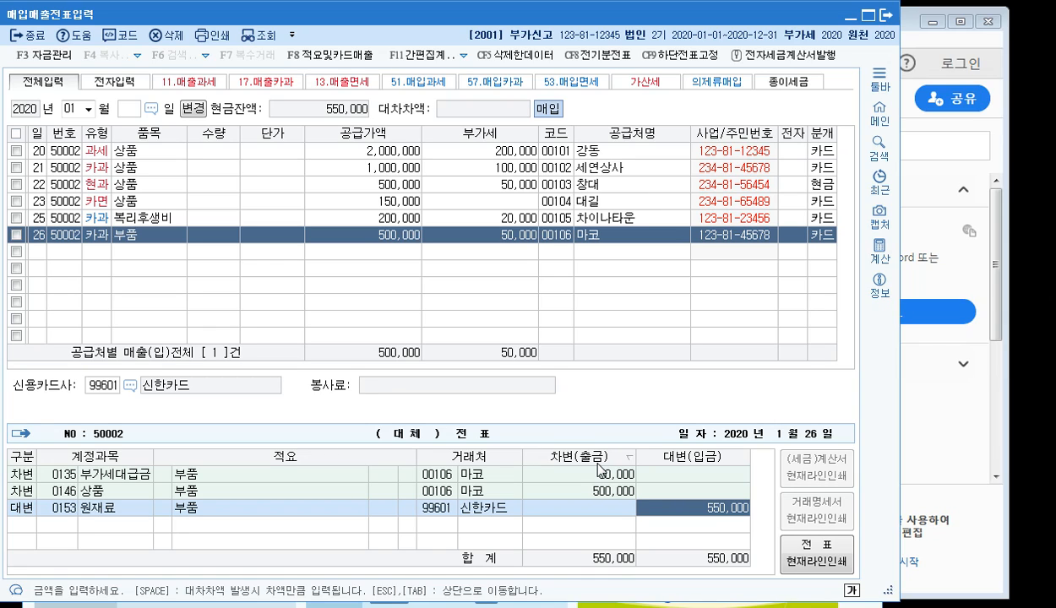
- Change the 상품 debit account of the January 26 slip to 0153 원재료
click(65, 491)
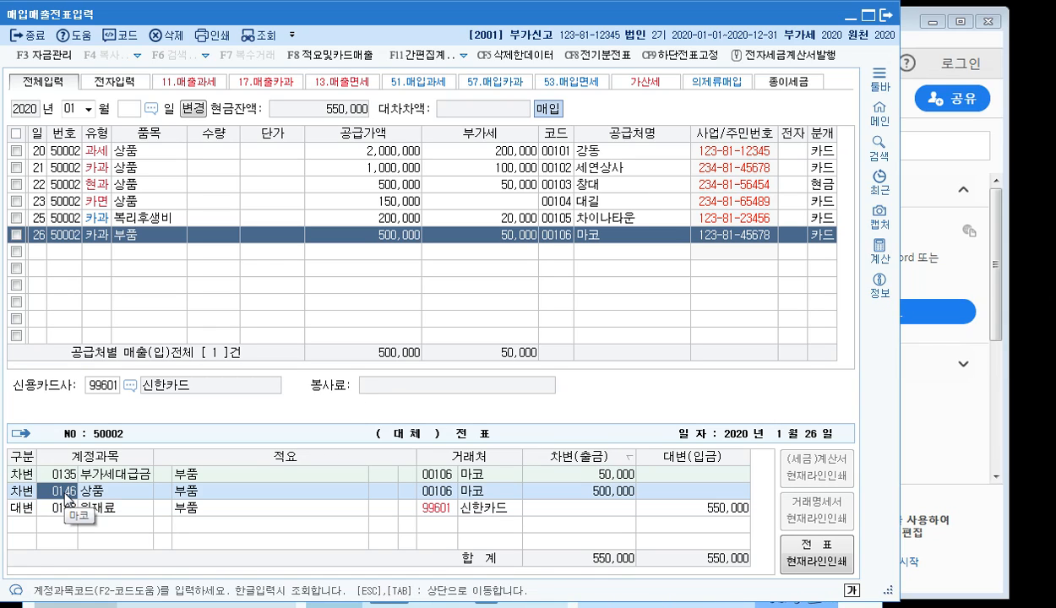
text(원재)
key(Return)
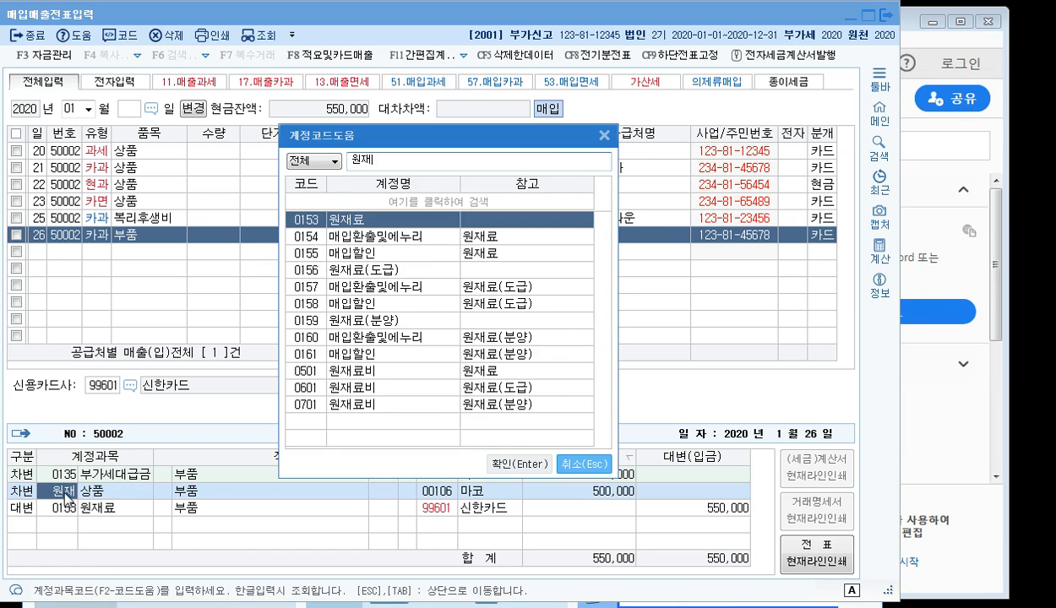
key(Return)
- Set the January 26 slip's credit account to 0251 외상매입금 and complete the slip
click(68, 501)
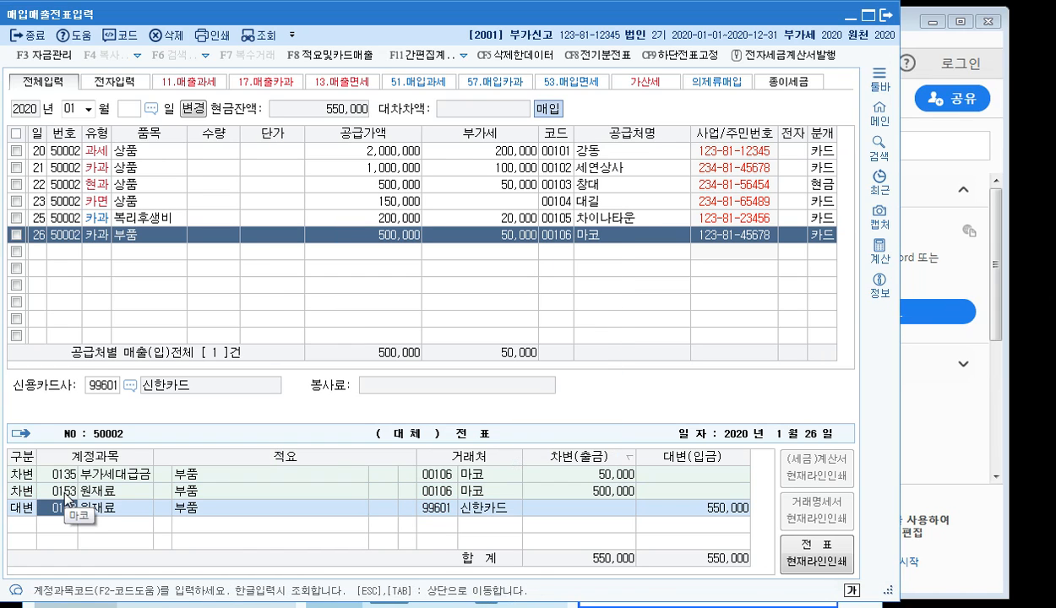
text(외상)
key(Return)
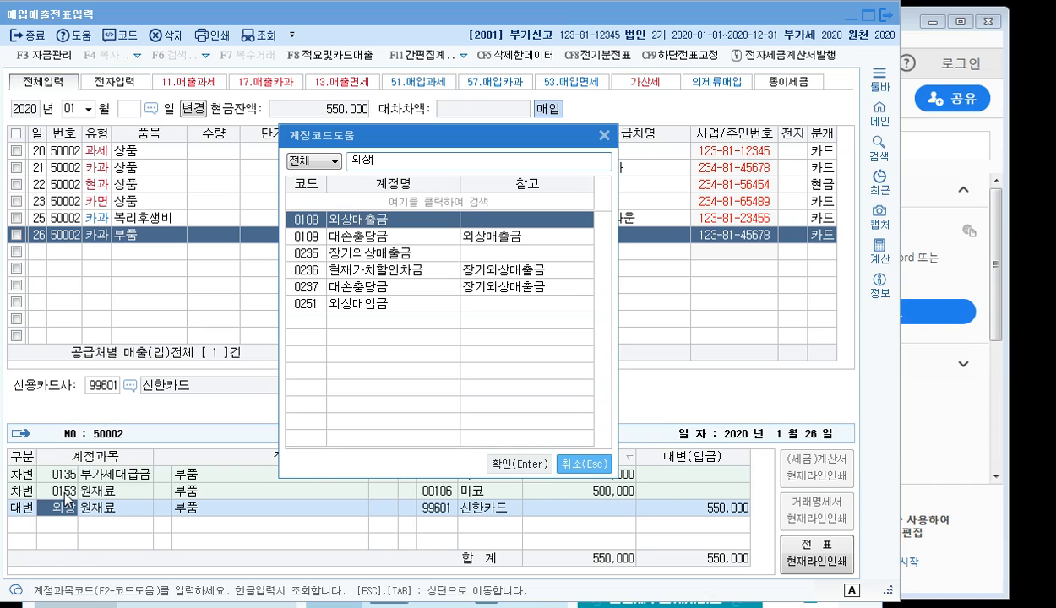
key(Down)
key(Down)
key(Down)
key(Down)
key(Down)
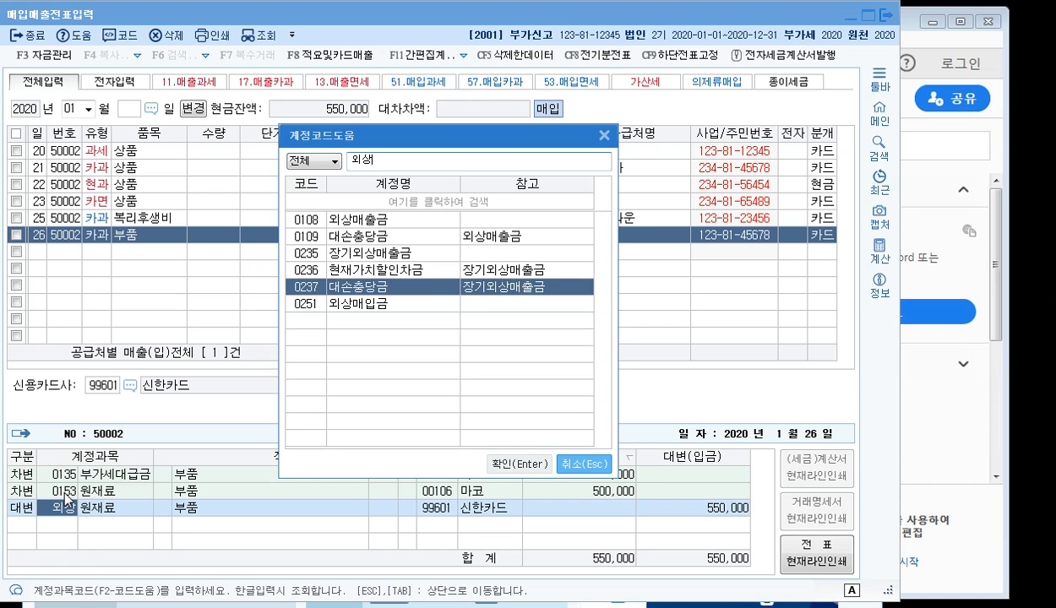
key(Return)
key(Return)
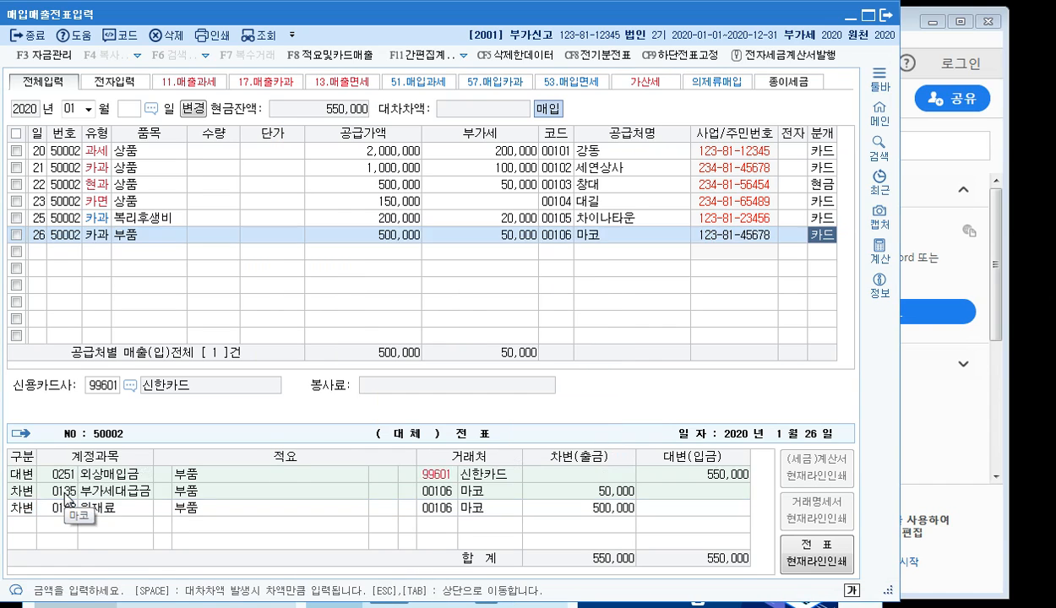
click(145, 237)
click(140, 218)
click(142, 239)
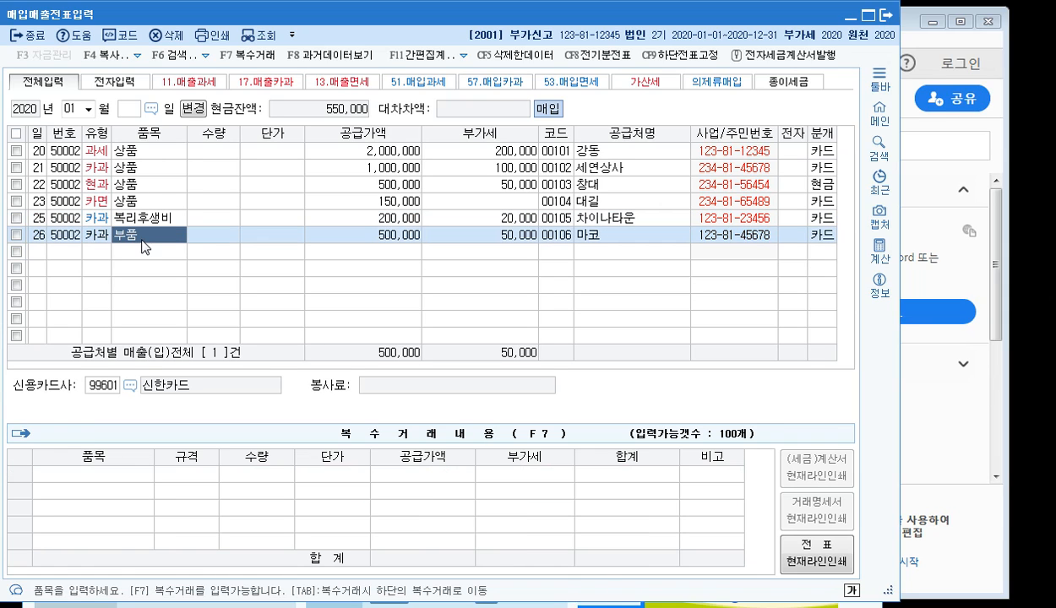
- Open the 신용카드매출전표등수령명세서(갑)(을) for January to March 2020, declining to load the previously saved data
click(850, 14)
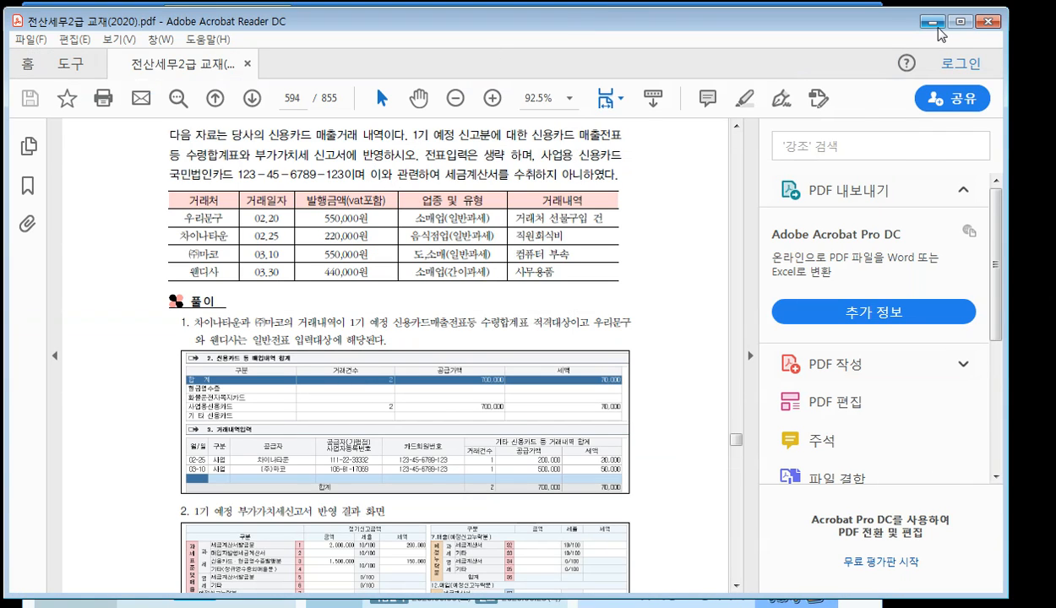
click(935, 21)
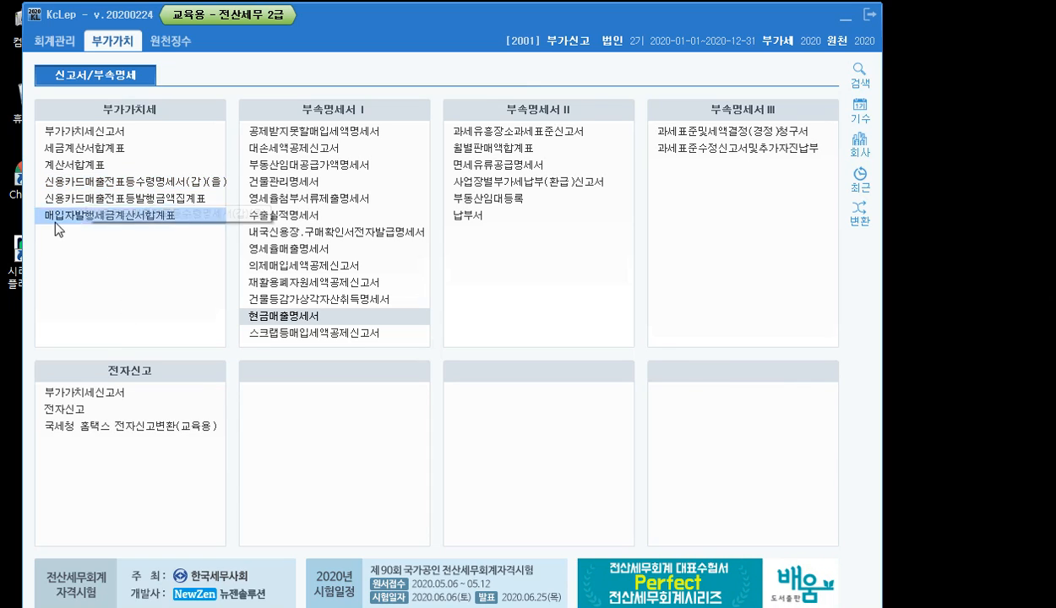
click(166, 187)
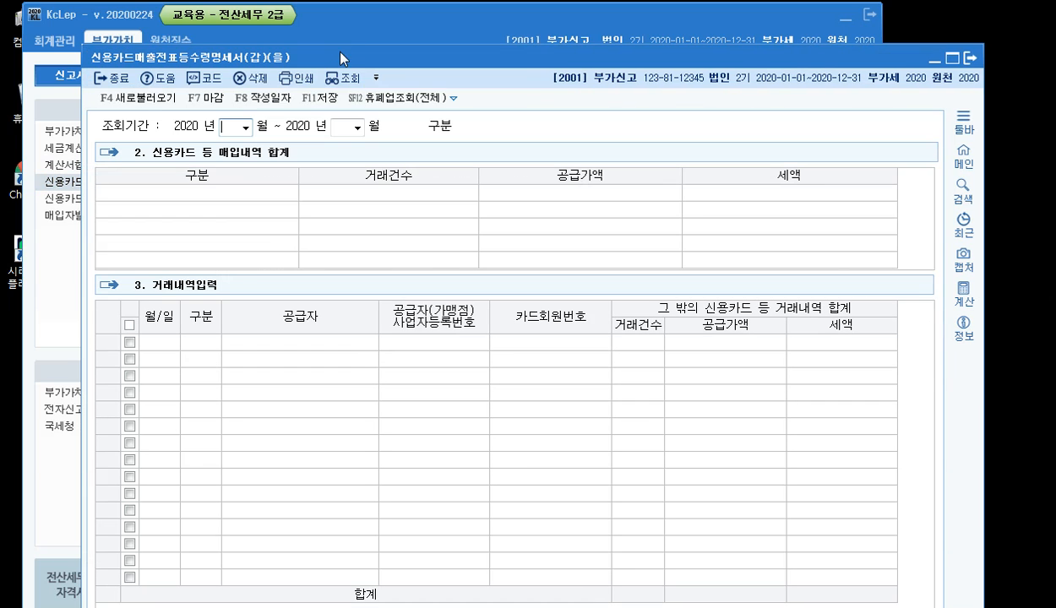
drag(338, 58, 269, 22)
click(170, 91)
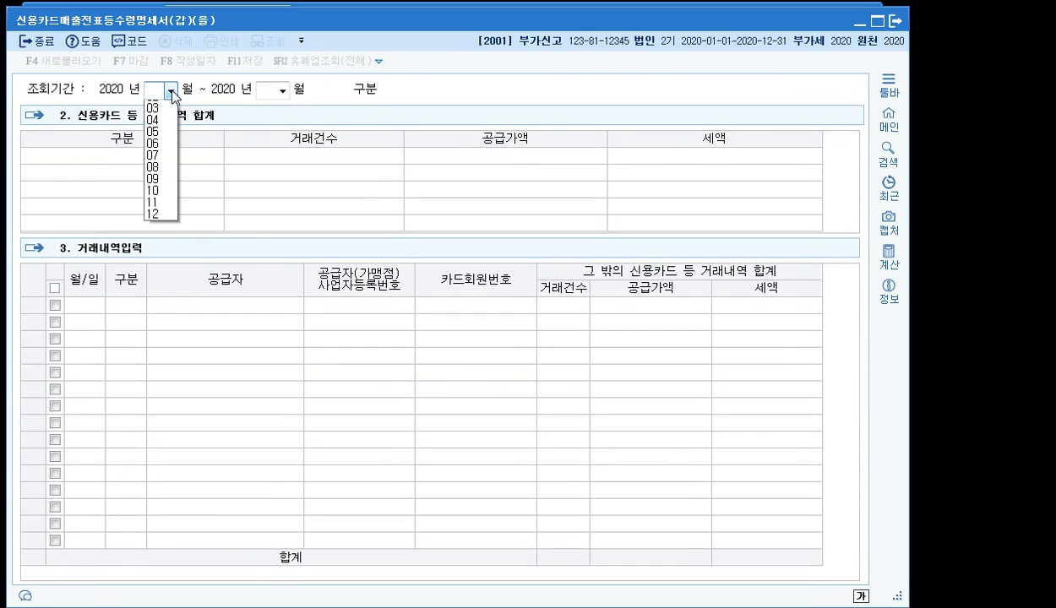
click(160, 108)
click(282, 90)
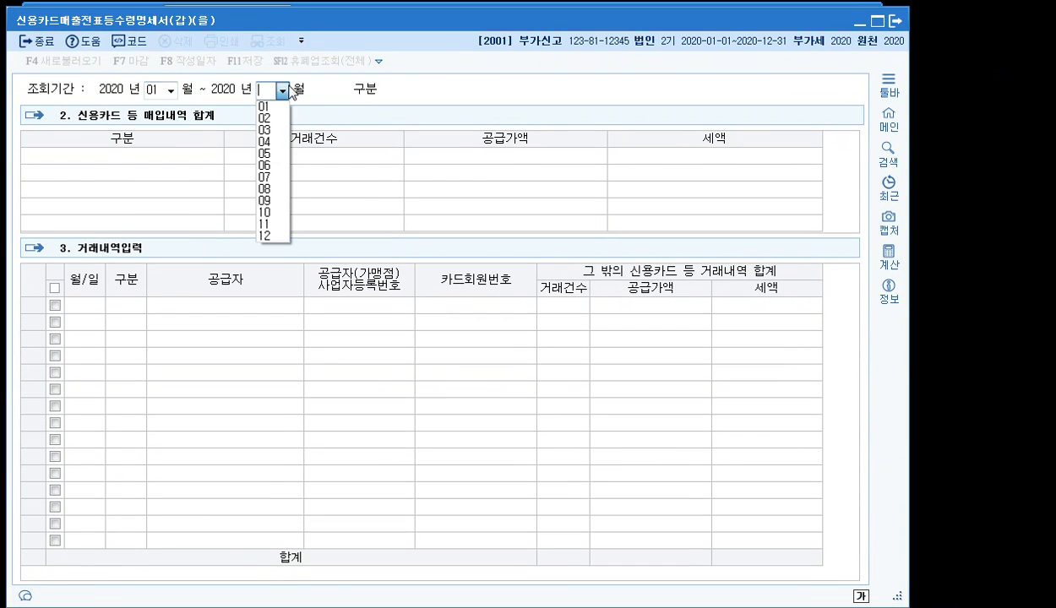
click(271, 131)
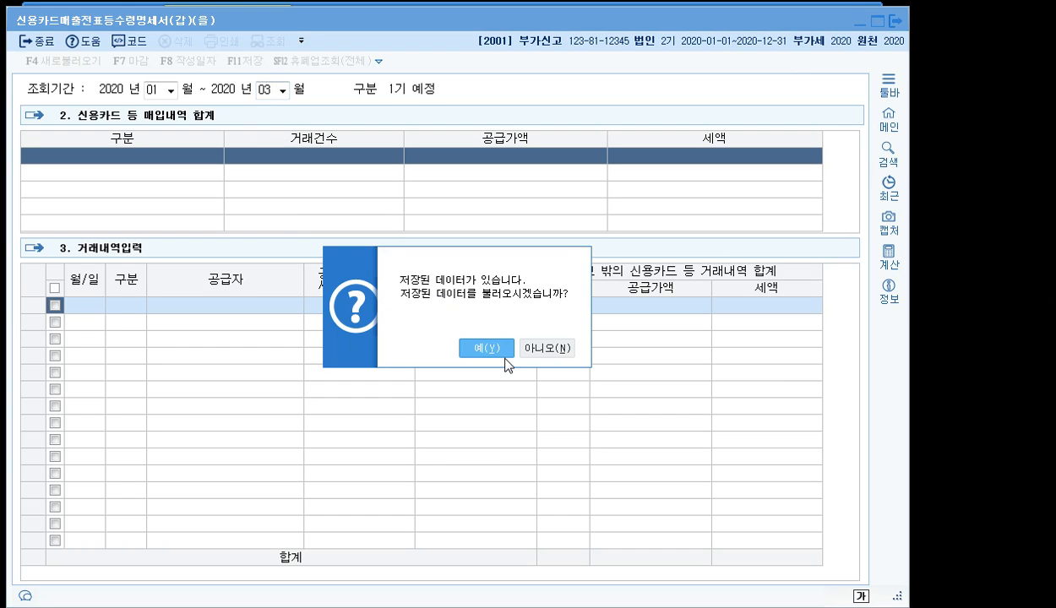
click(551, 349)
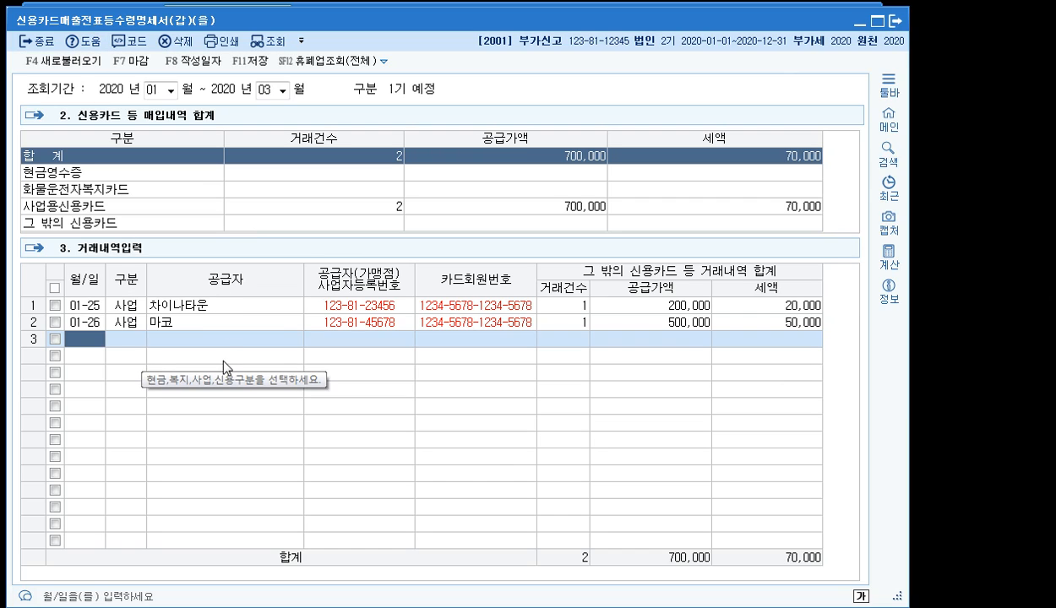
- Review the 차이나타운 and 마코 entries in the 신용카드매출전표등수령명세서 and put the statement aside
click(205, 305)
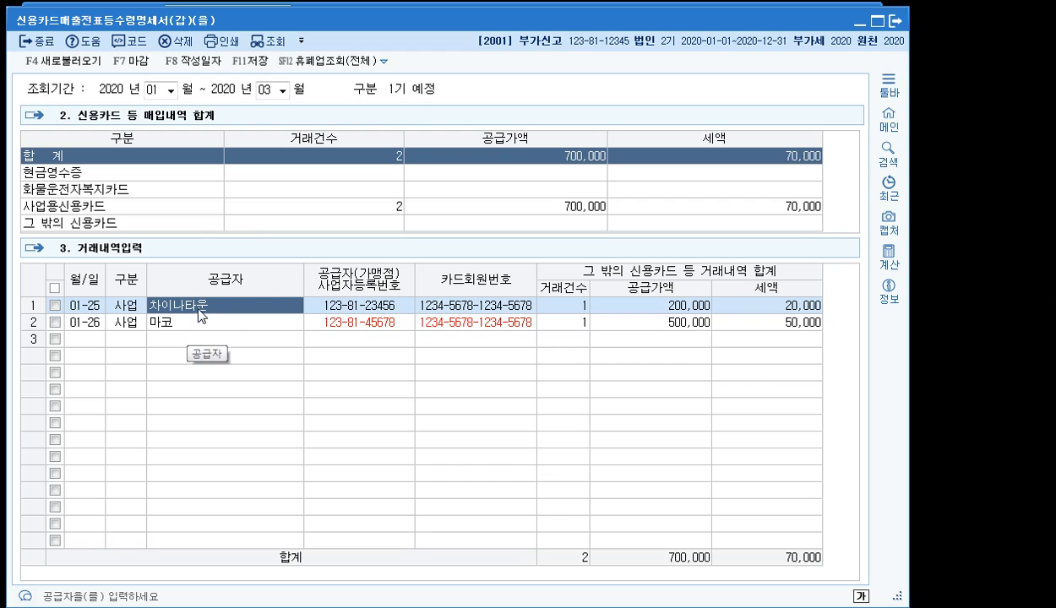
click(182, 326)
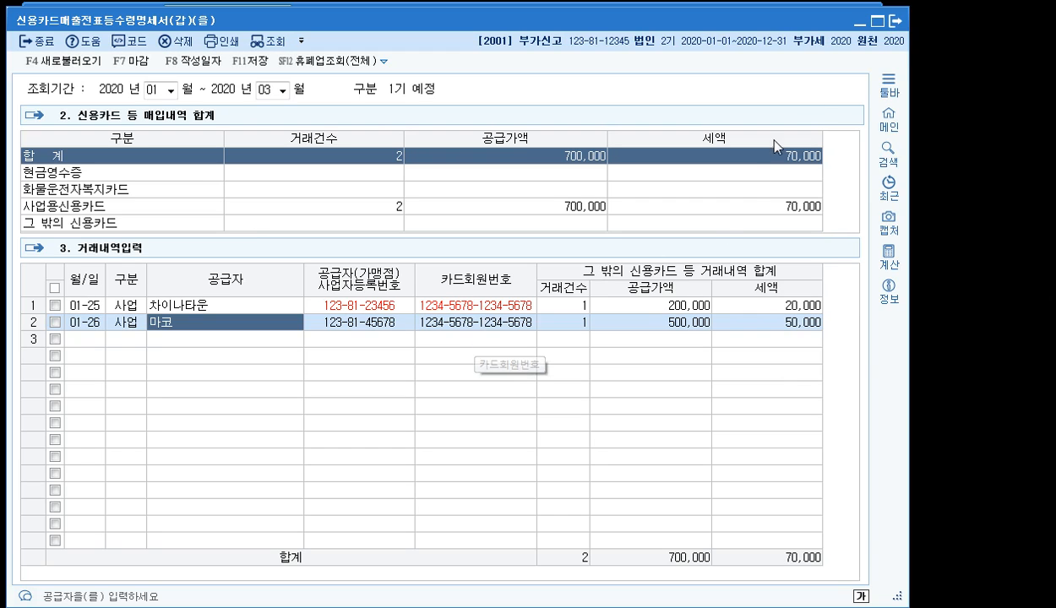
click(859, 28)
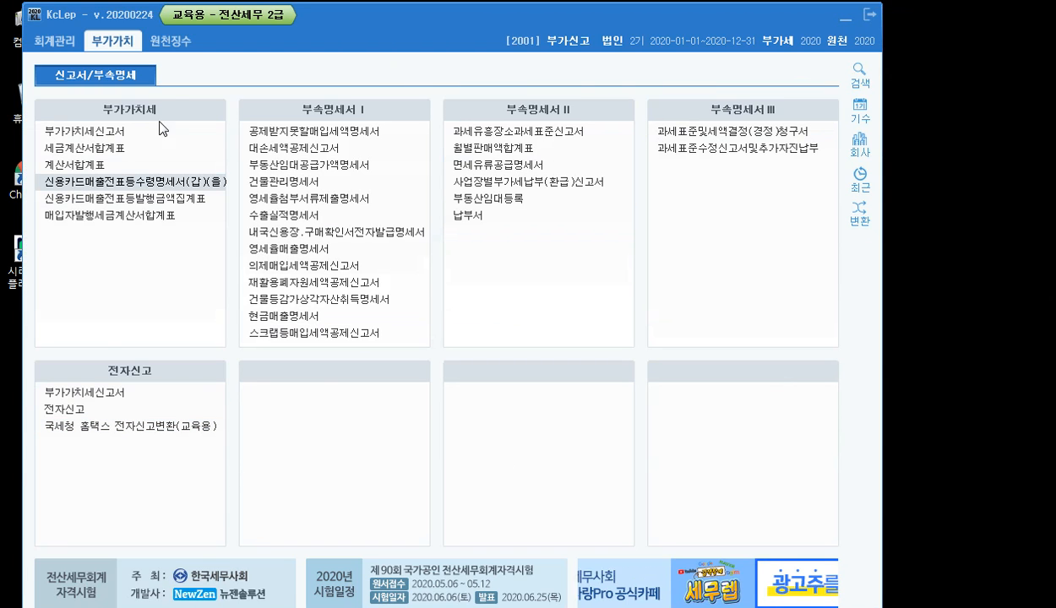
- Generate the 부가가치세신고서 for January 1 to March 31, 2020 without loading saved data, and check its 그 밖의 공제매입세액 line
click(81, 135)
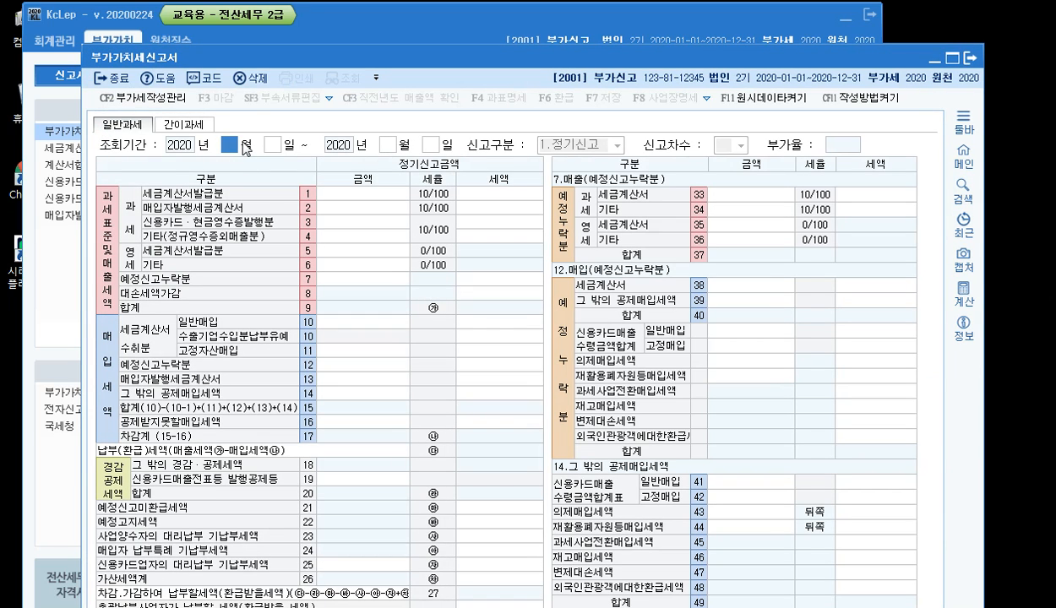
text(1)
key(Return)
text(1)
key(Return)
text(3)
key(Return)
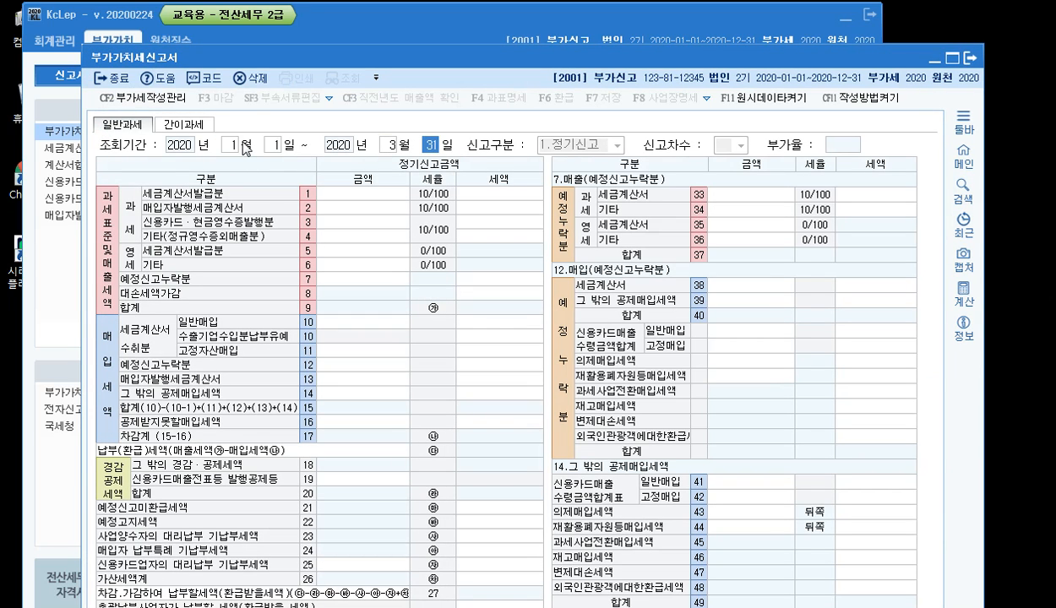
text(31)
key(Return)
key(Return)
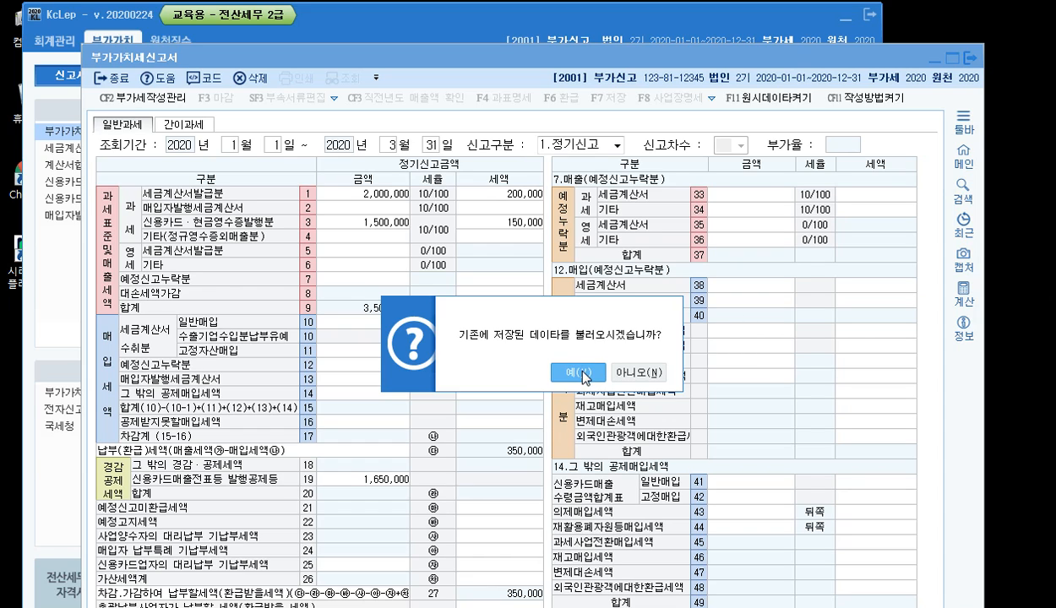
click(646, 374)
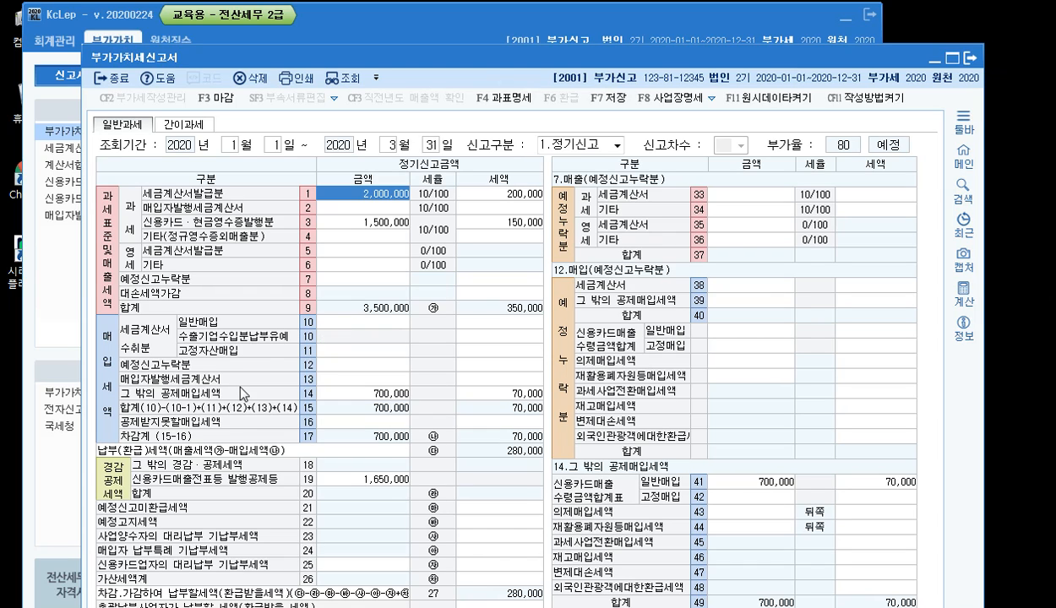
click(341, 393)
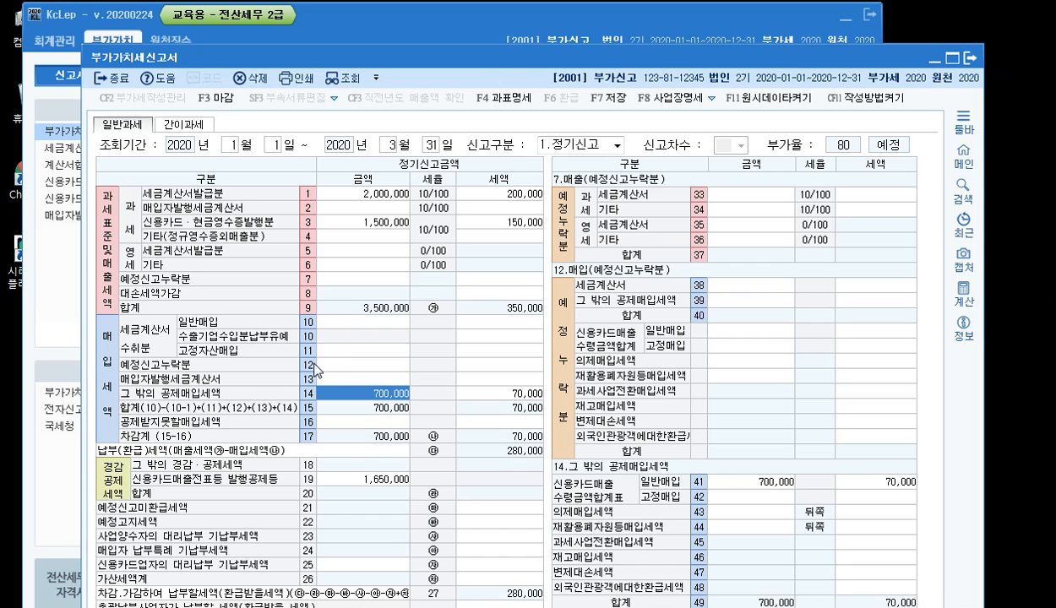
click(933, 61)
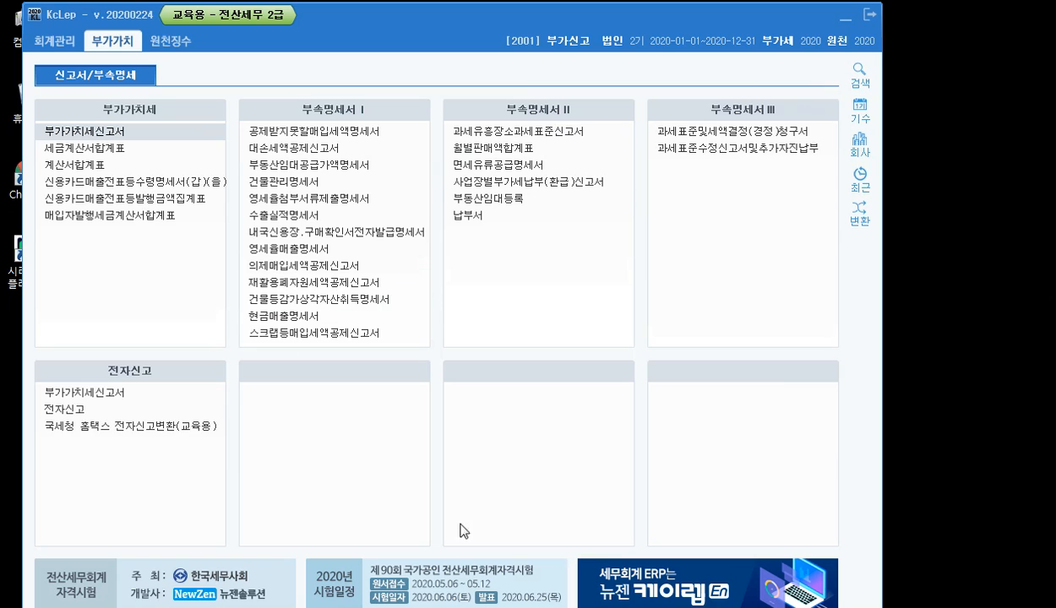
- Return to the 신용카드매출전표등수령명세서, check its 사업용신용카드 total row, and put the statement aside
key(alt+Tab)
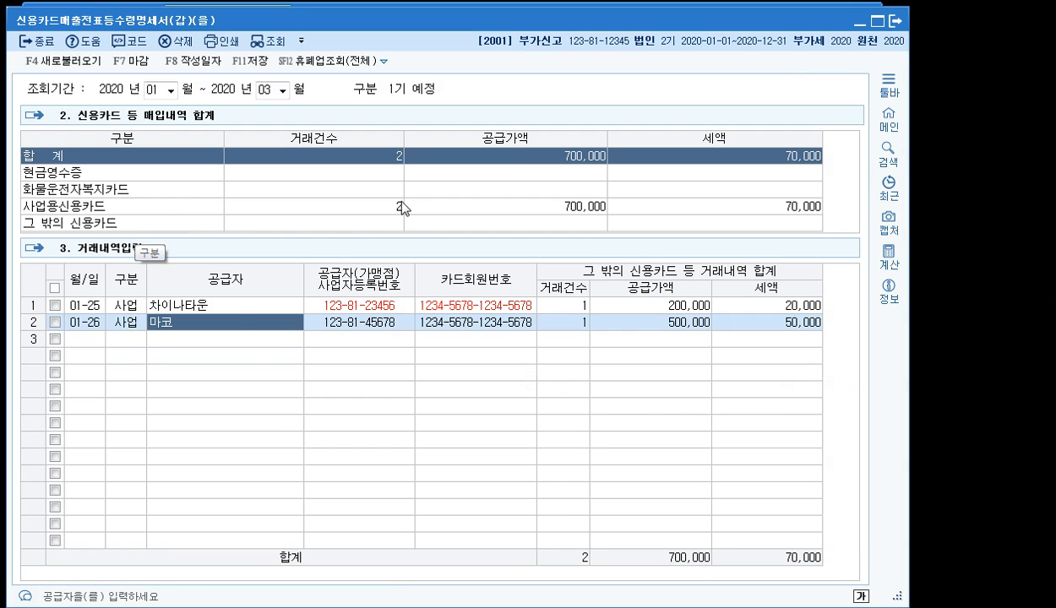
click(376, 206)
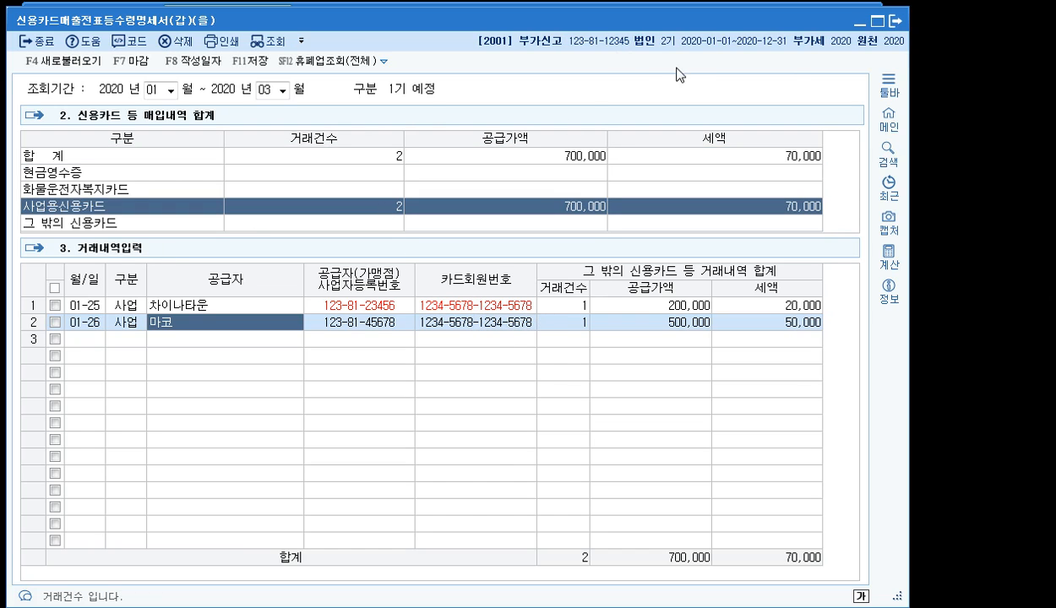
click(859, 22)
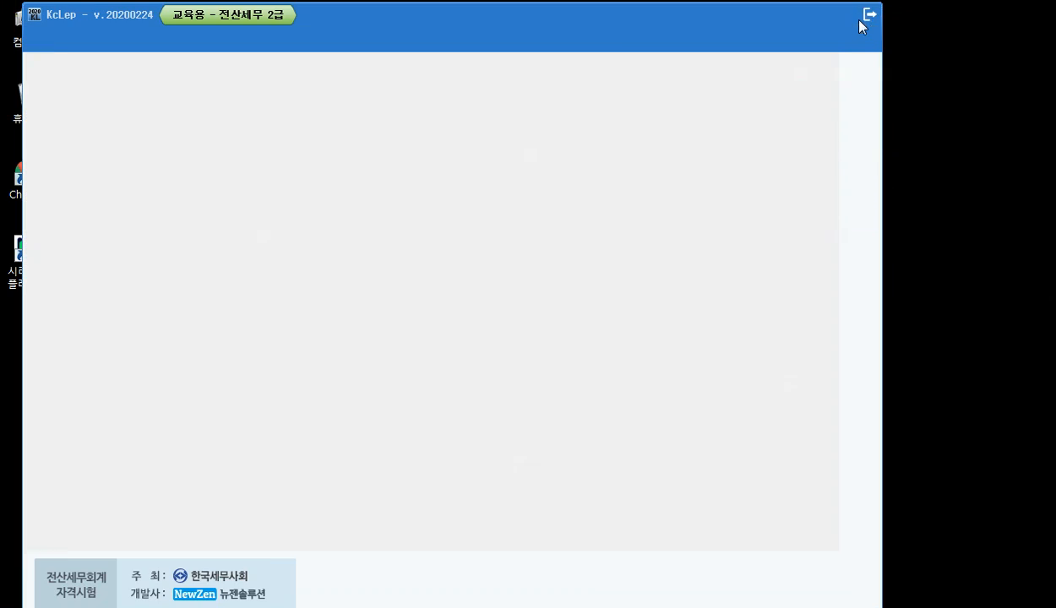
- Check the 유형 and 카드종류(매입) settings of the 신한카드 entry among the credit cards in 거래처등록, and close the registration
click(56, 40)
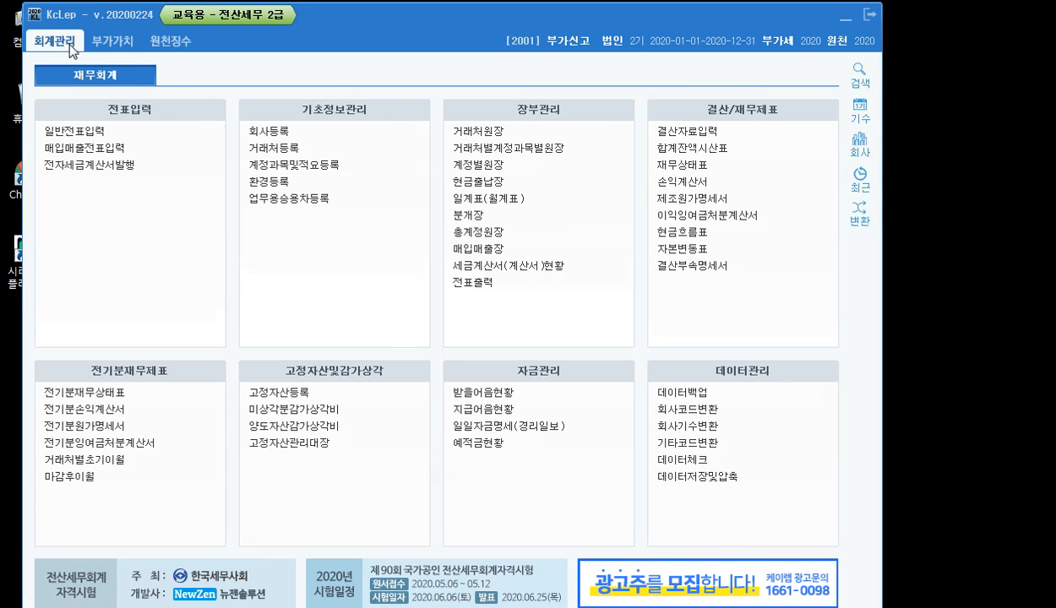
click(287, 148)
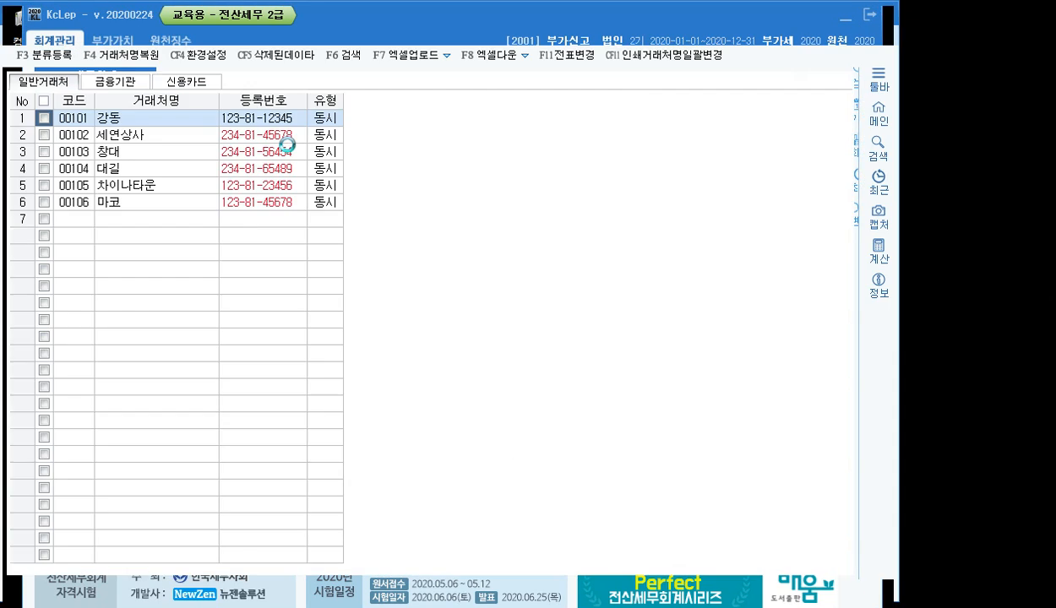
click(186, 85)
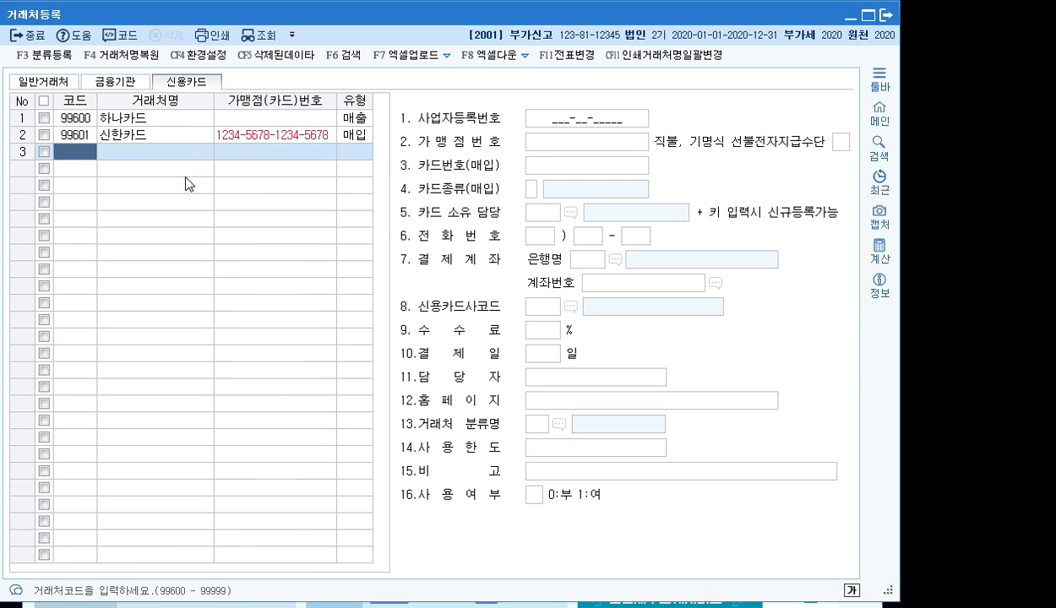
click(180, 138)
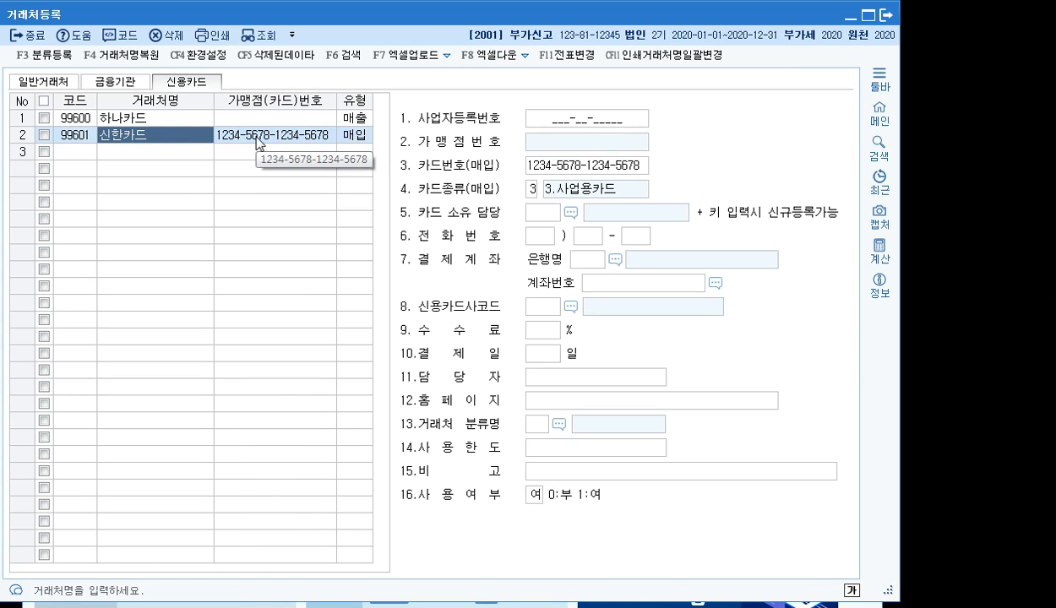
key(Return)
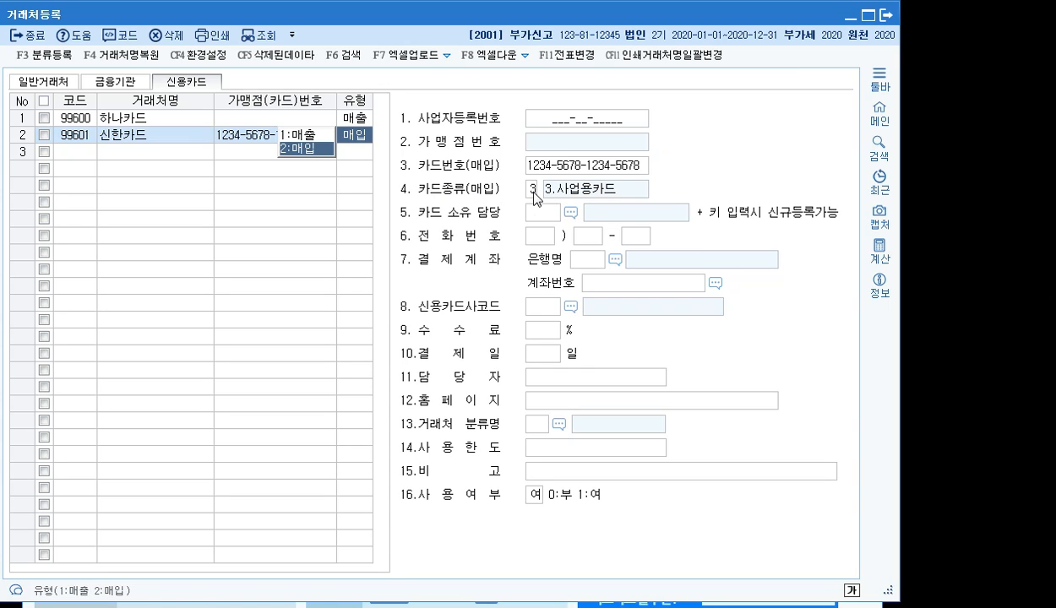
click(533, 191)
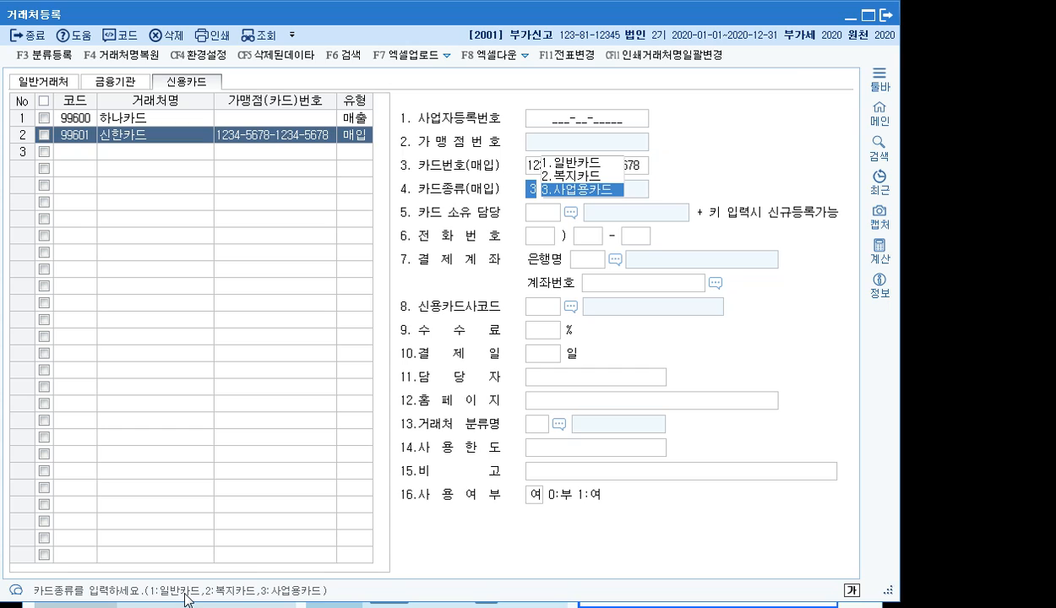
key(Return)
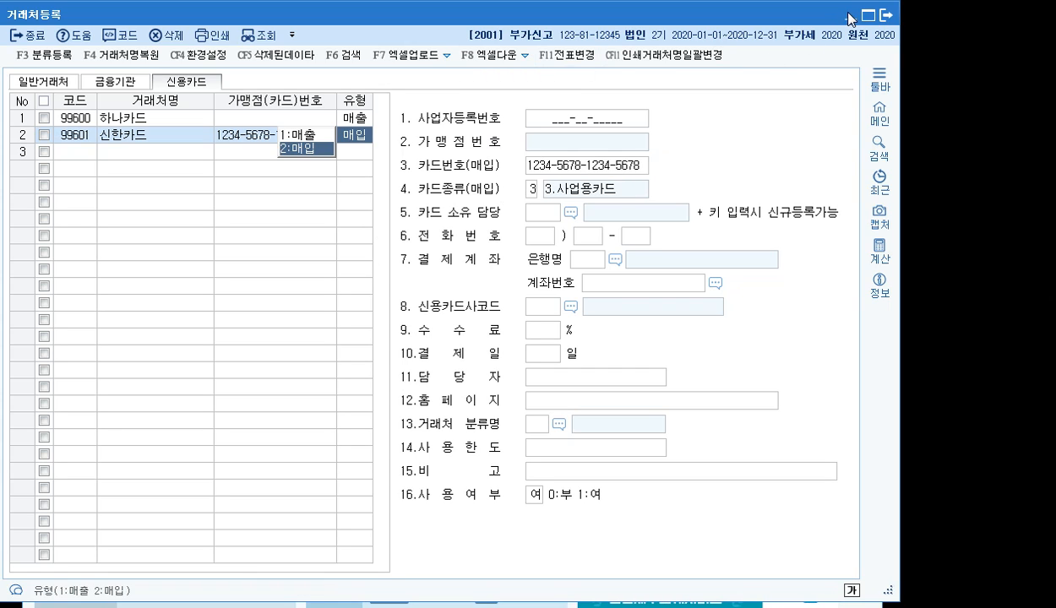
click(886, 14)
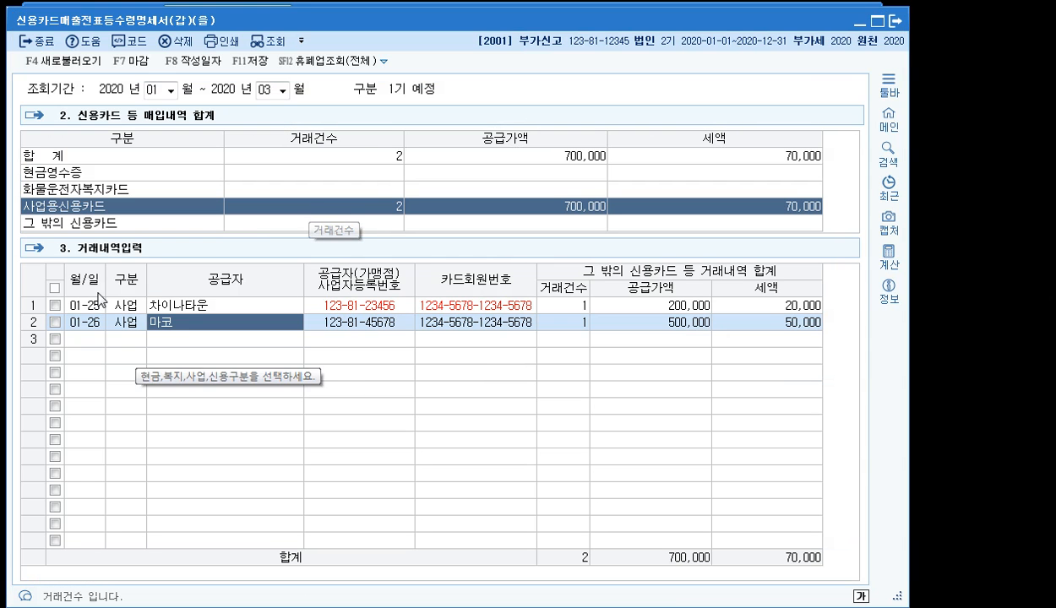
- Review the 그 밖의 신용카드 and 현금영수증 rows in the statement's purchase totals and leave the statement
click(294, 226)
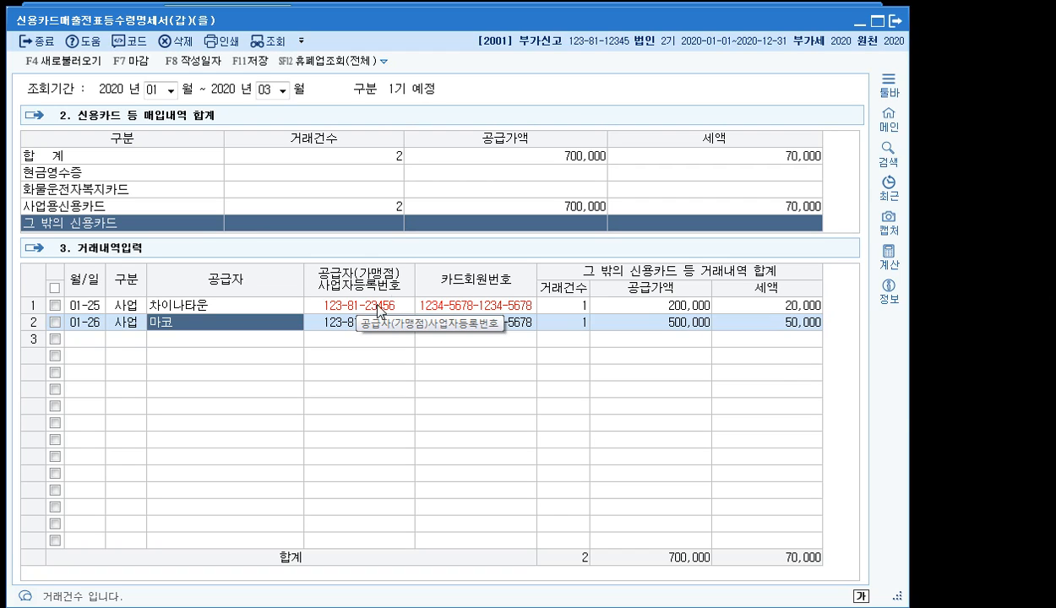
click(297, 177)
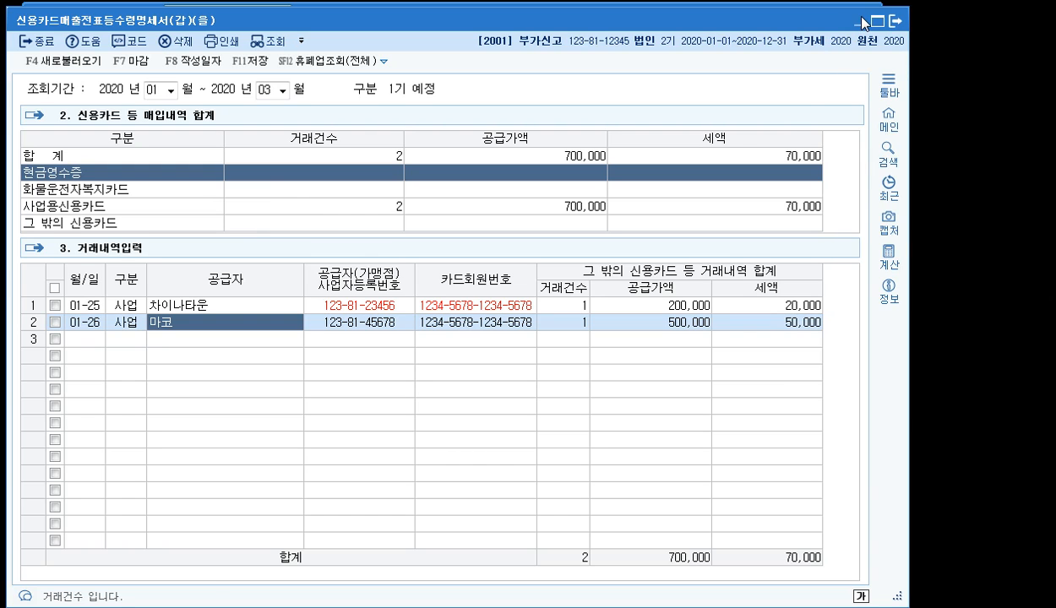
key(Escape)
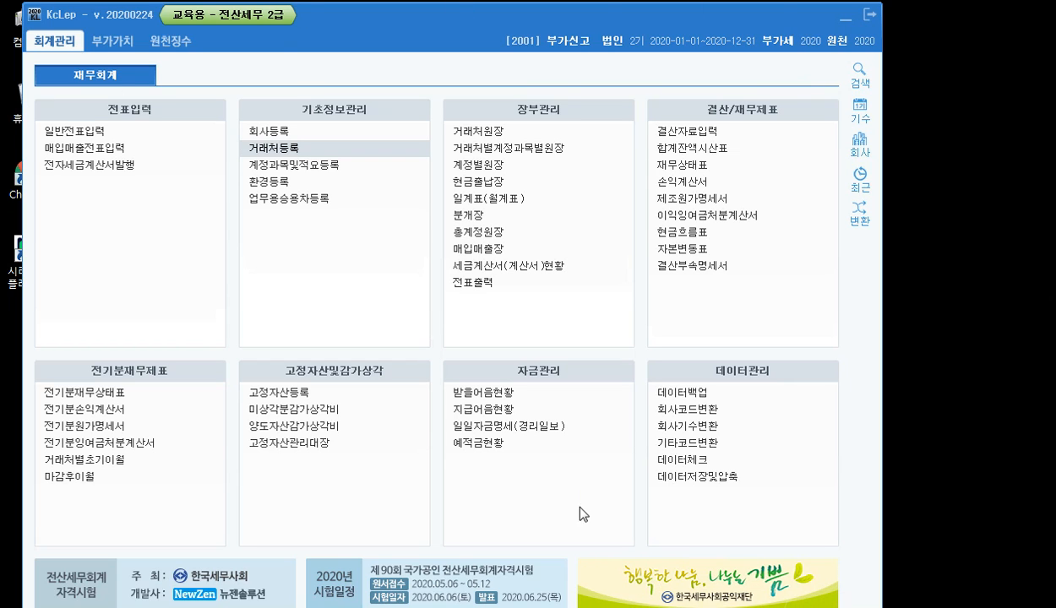
- Switch to the textbook PDF in Adobe Acrobat Reader and read the 반영 방법 section for the 신용카드매출전표 등 수령금액합계표
key(alt+Tab)
scroll(184, 338, up, 9)
scroll(184, 338, up, 8)
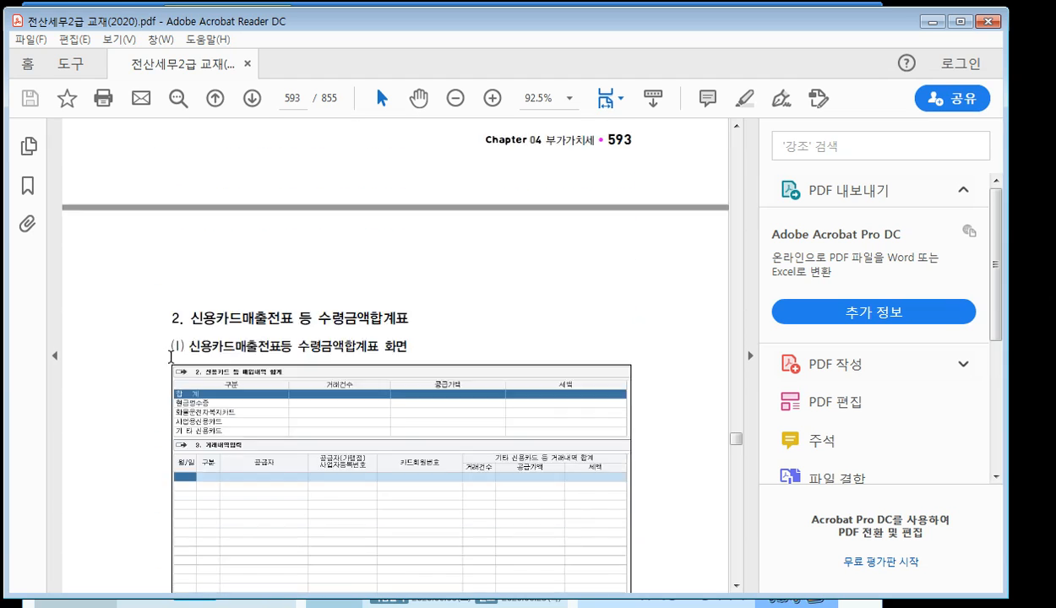
scroll(241, 320, down, 2)
scroll(285, 295, down, 5)
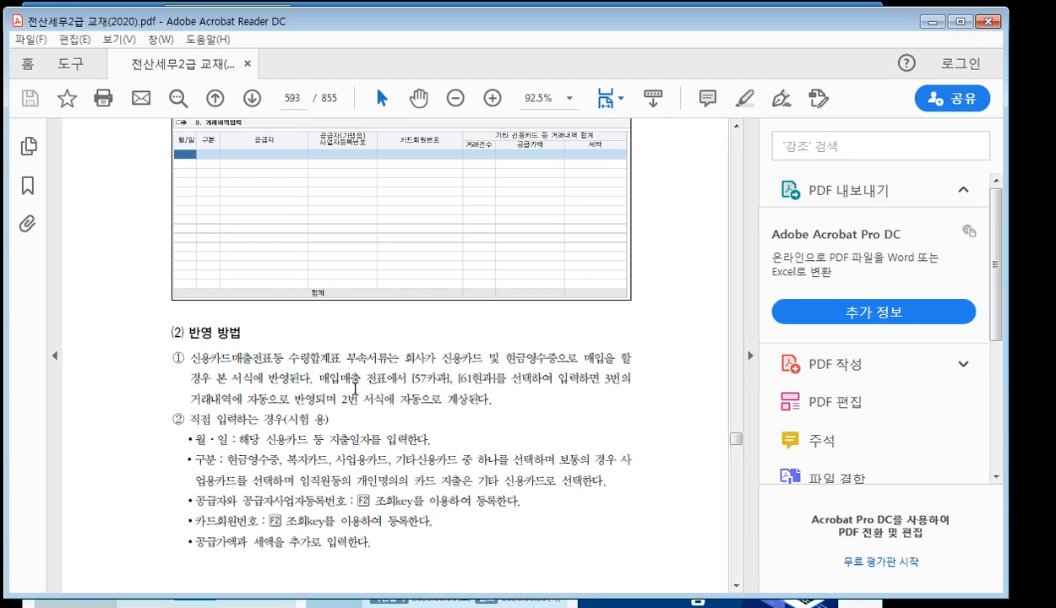
scroll(386, 391, down, 1)
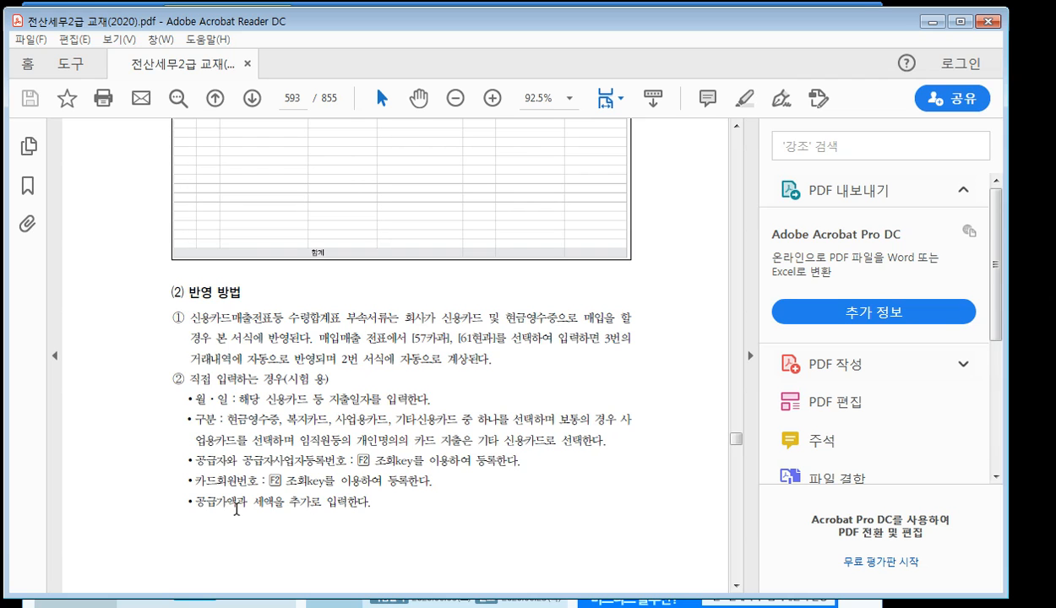
- Read the 신용카드매출전표등 수령합계표 practice question and examine the amounts and business types in its transaction table
scroll(277, 508, down, 10)
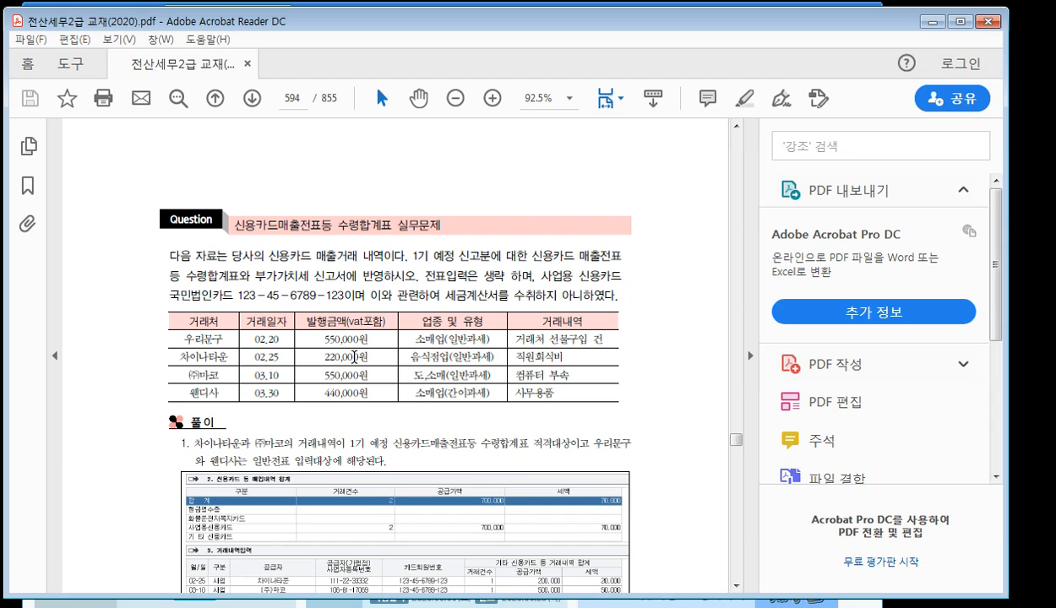
scroll(355, 359, down, 3)
scroll(355, 359, down, 1)
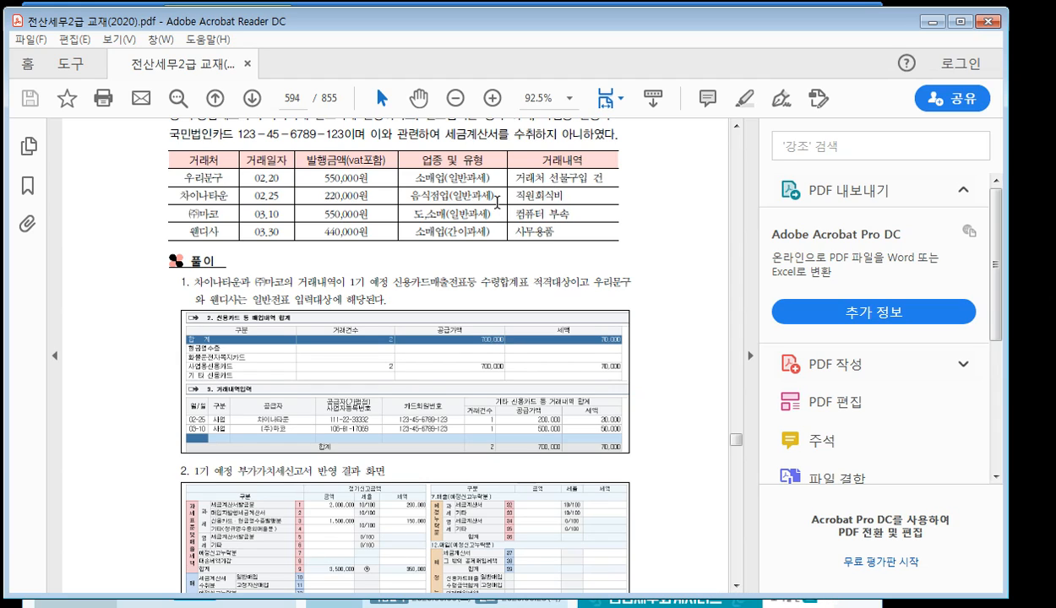
click(495, 200)
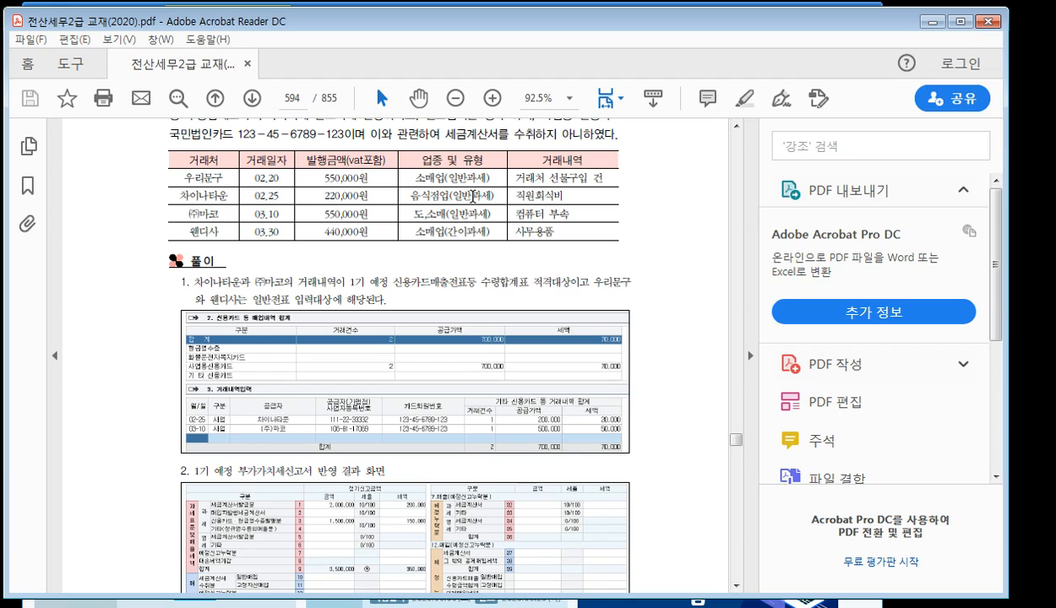
click(325, 178)
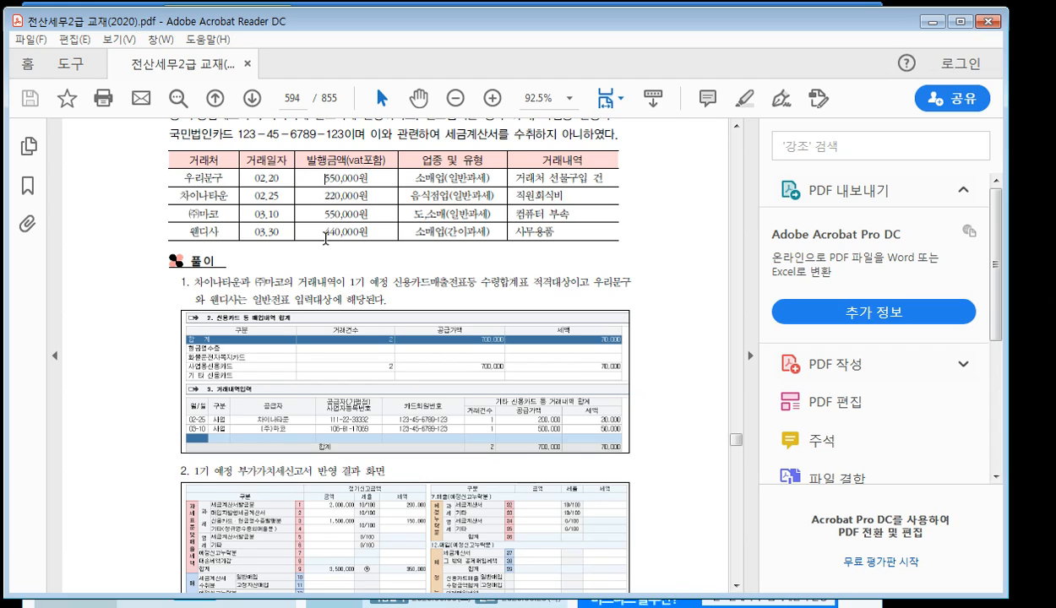
click(325, 238)
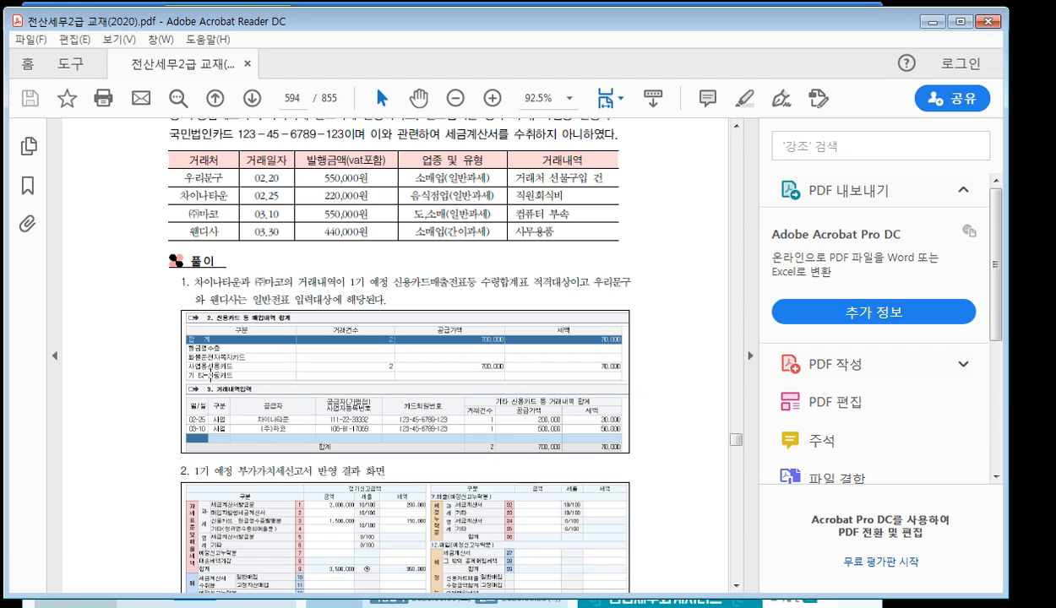
- Examine the worked solution's 수령합계표 entries and the resulting 1기 예정 부가가치세신고서
scroll(80, 392, down, 1)
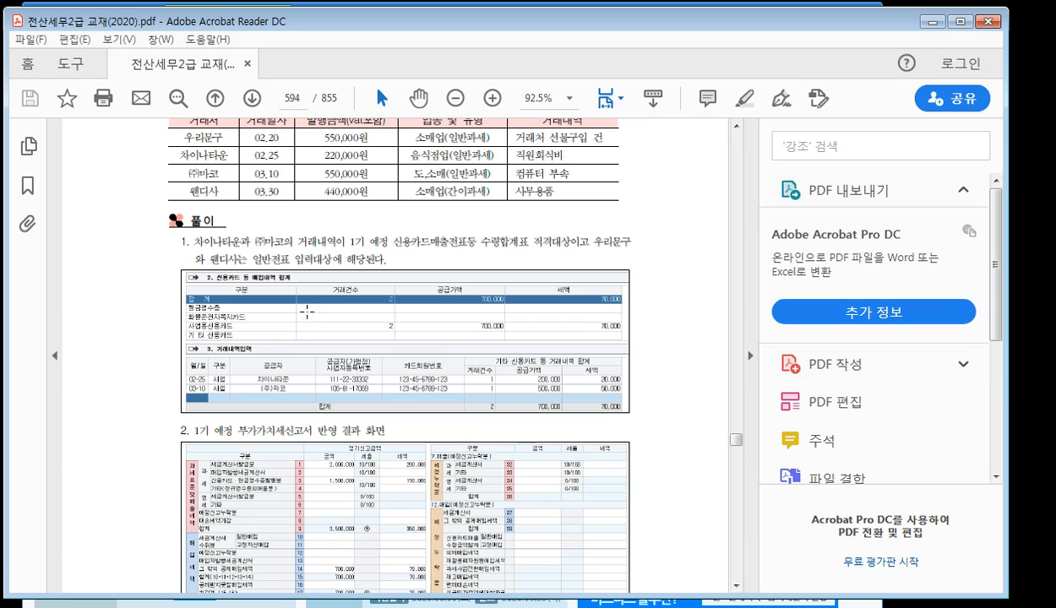
scroll(286, 348, down, 2)
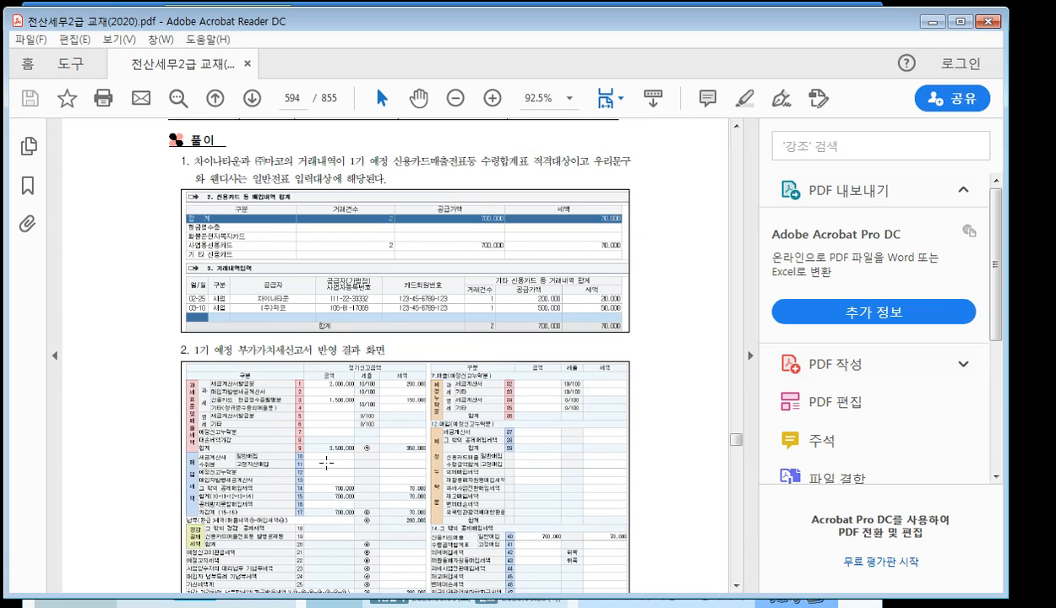
scroll(326, 463, down, 1)
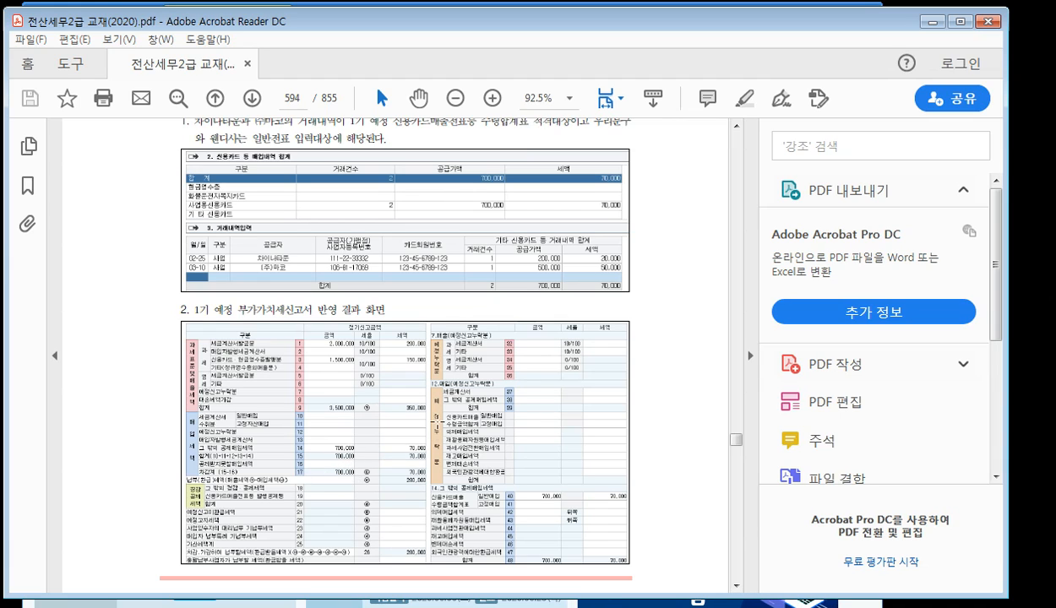
scroll(405, 420, down, 3)
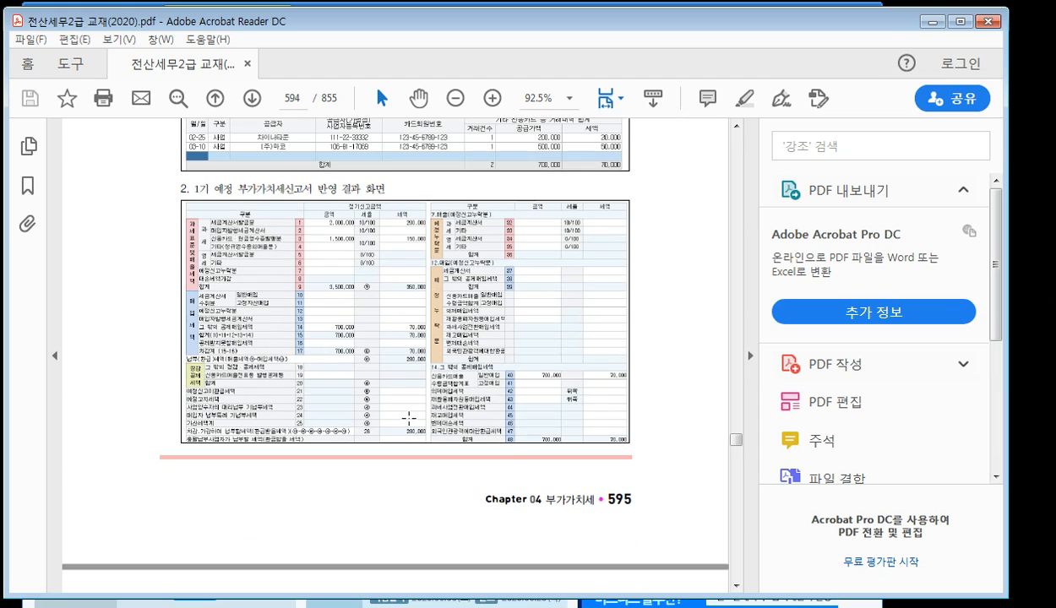
- Move on to the textbook's section 3 and read the overview of the 부동산 임대공급가액 명세서
scroll(406, 419, down, 6)
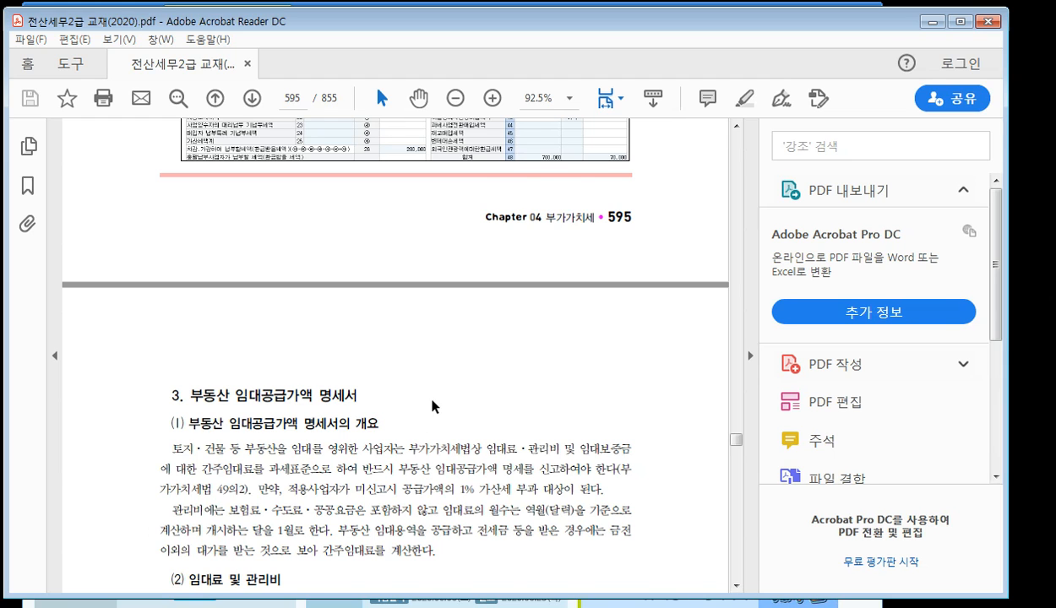
scroll(431, 406, down, 3)
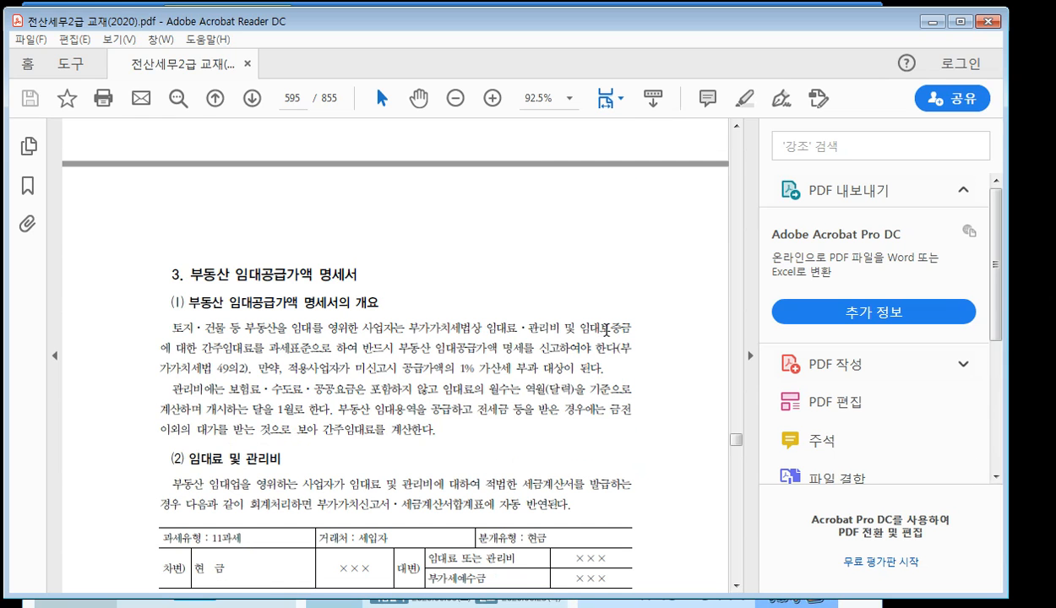